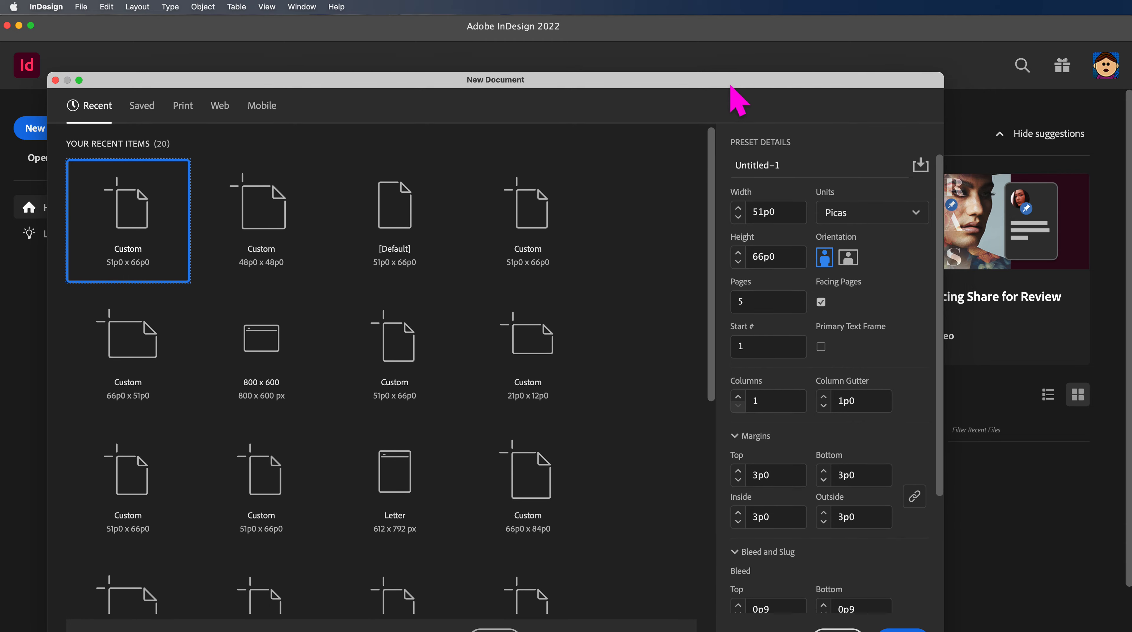
- Set the new document's units to inches
left_click_drag(947, 630, 948, 621)
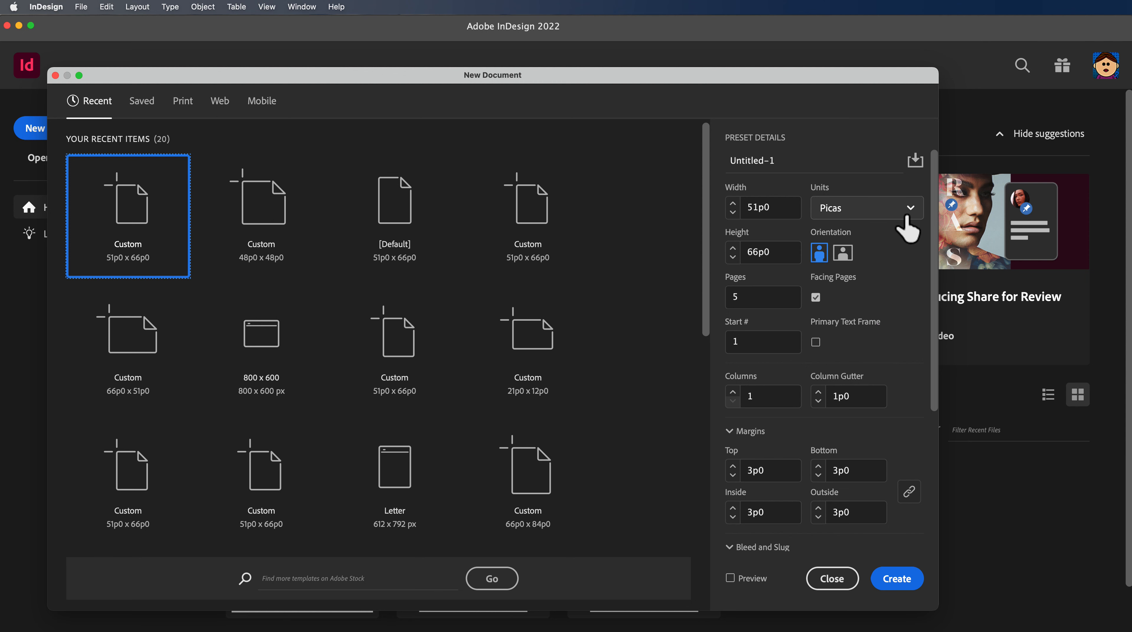
left_click(917, 215)
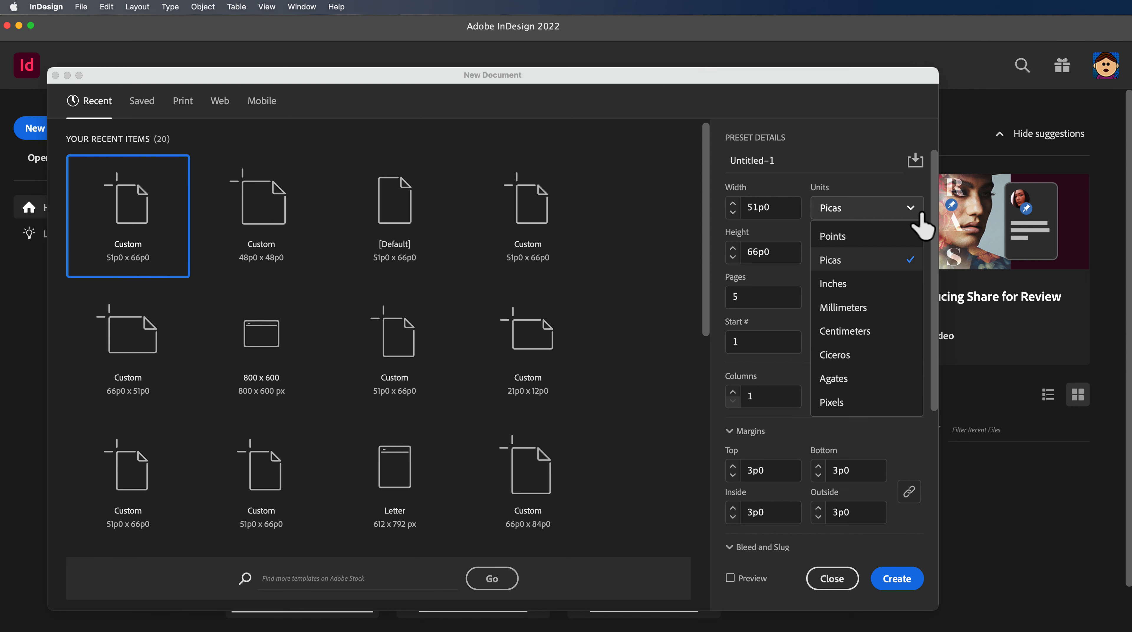
left_click(898, 287)
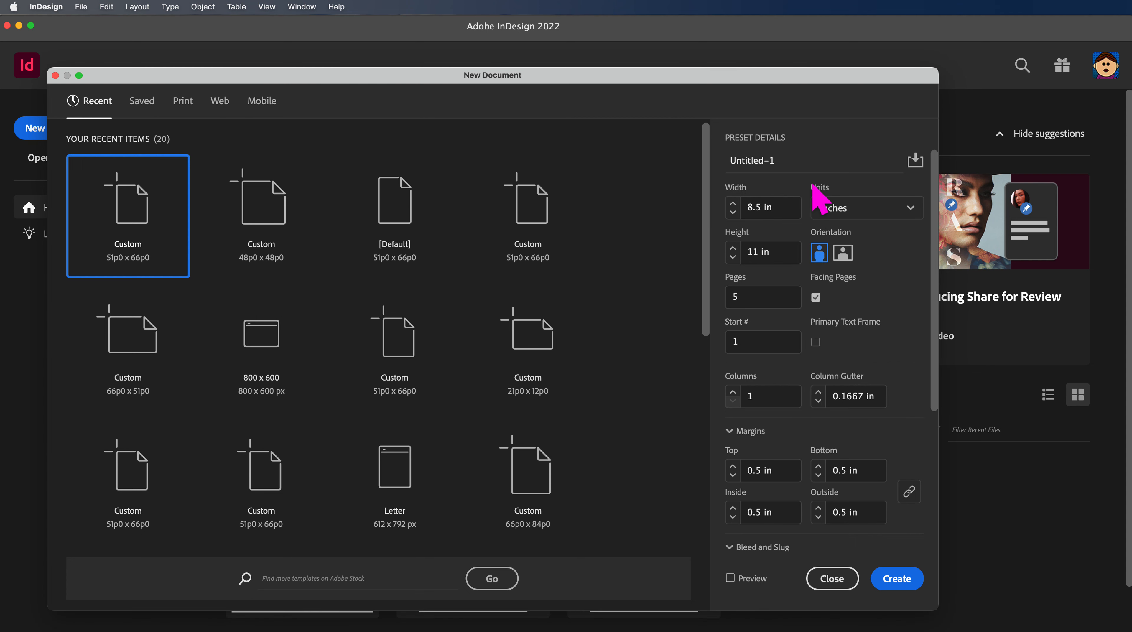
- Name the new document [yourname]_magazine_redesign
left_click(752, 161)
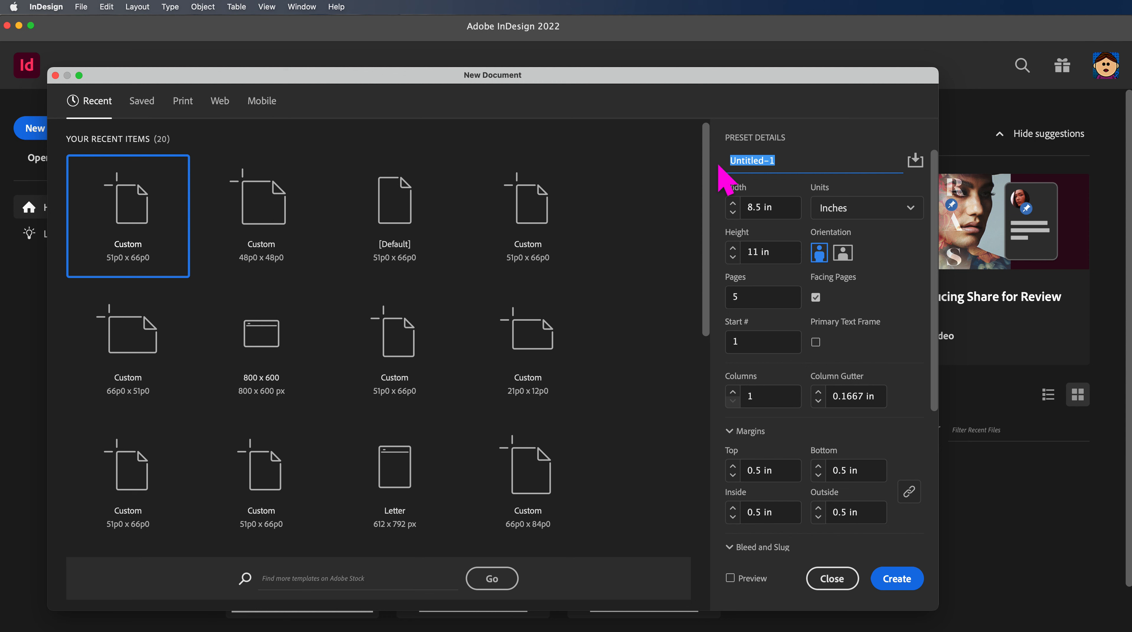
key("BackSpace")
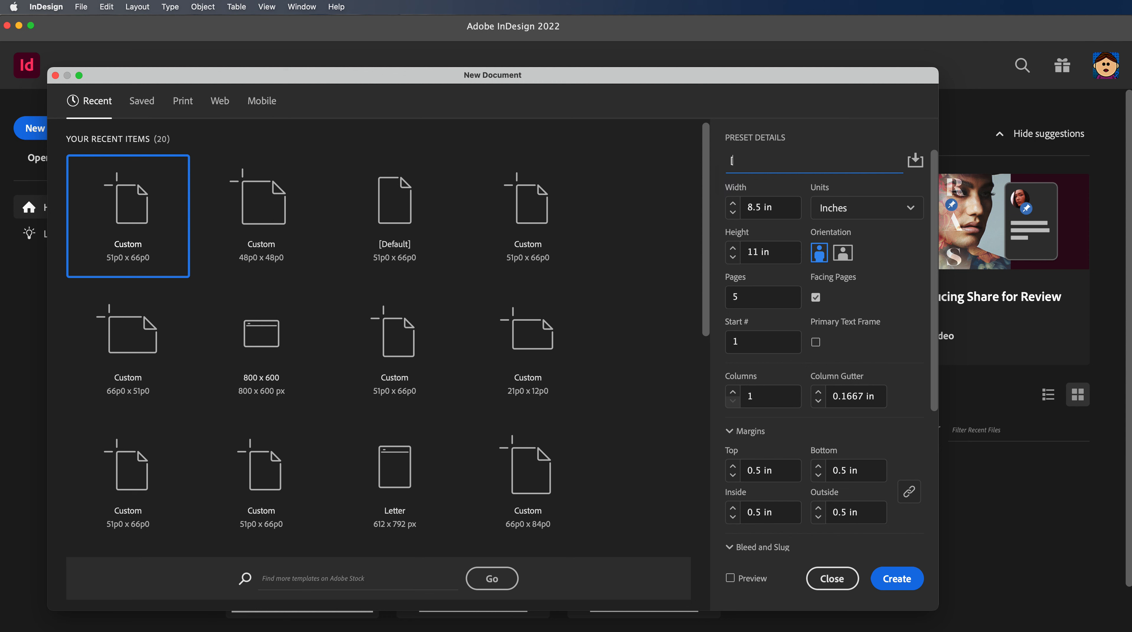
type("[yourname]_mag")
type("azine_redesign")
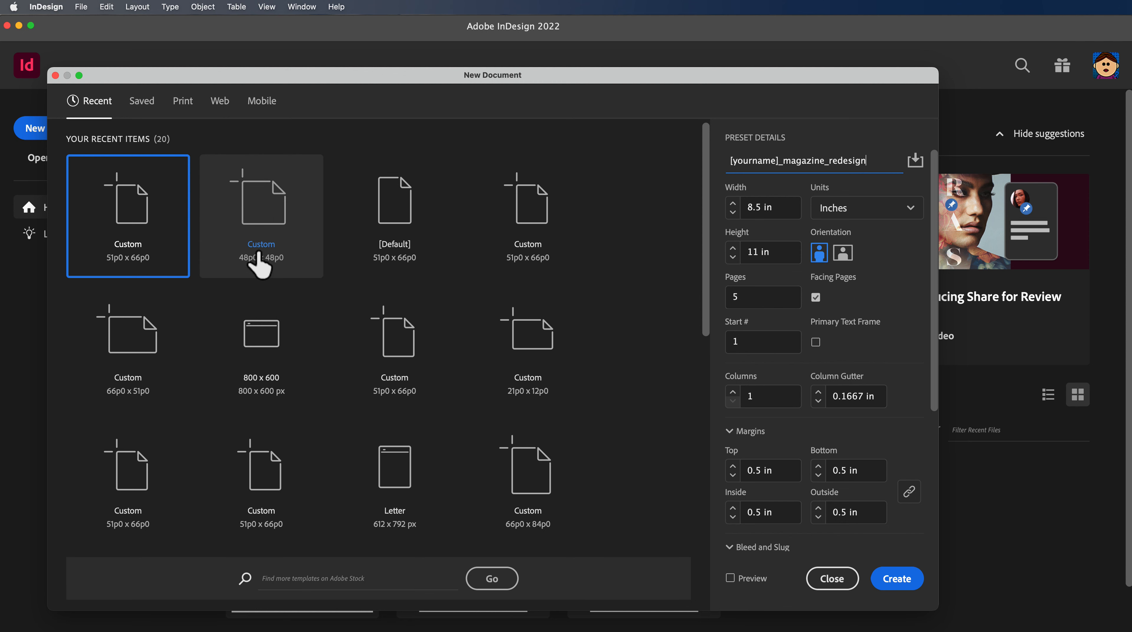
- Look through the Print, Saved, Web and Recent presets and the margin, bleed and slug settings
left_click(188, 108)
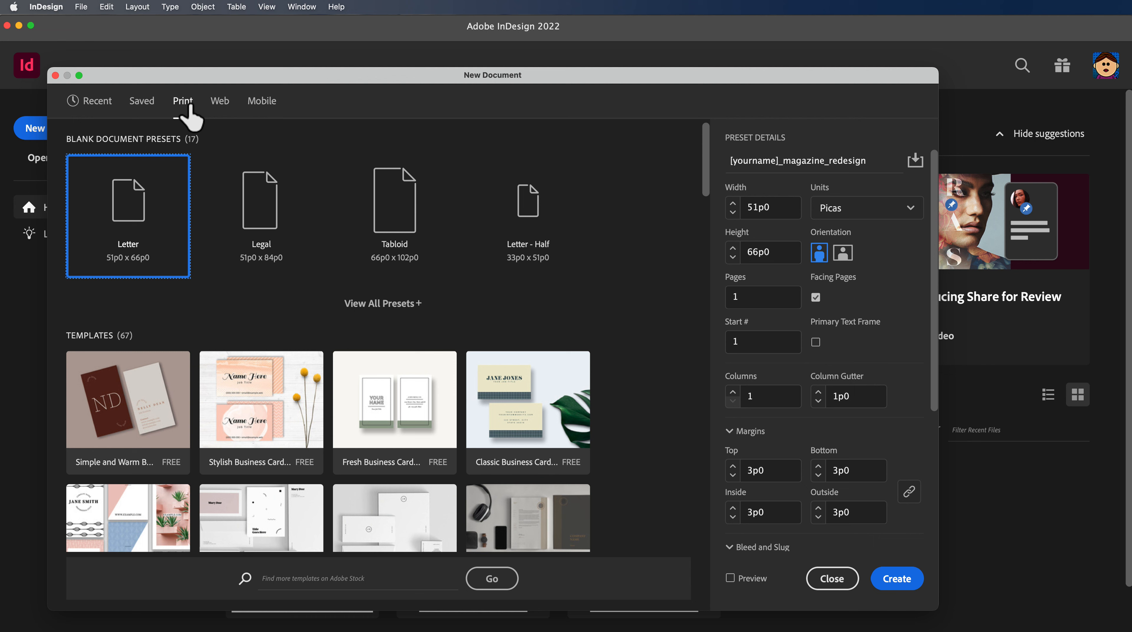
left_click(147, 102)
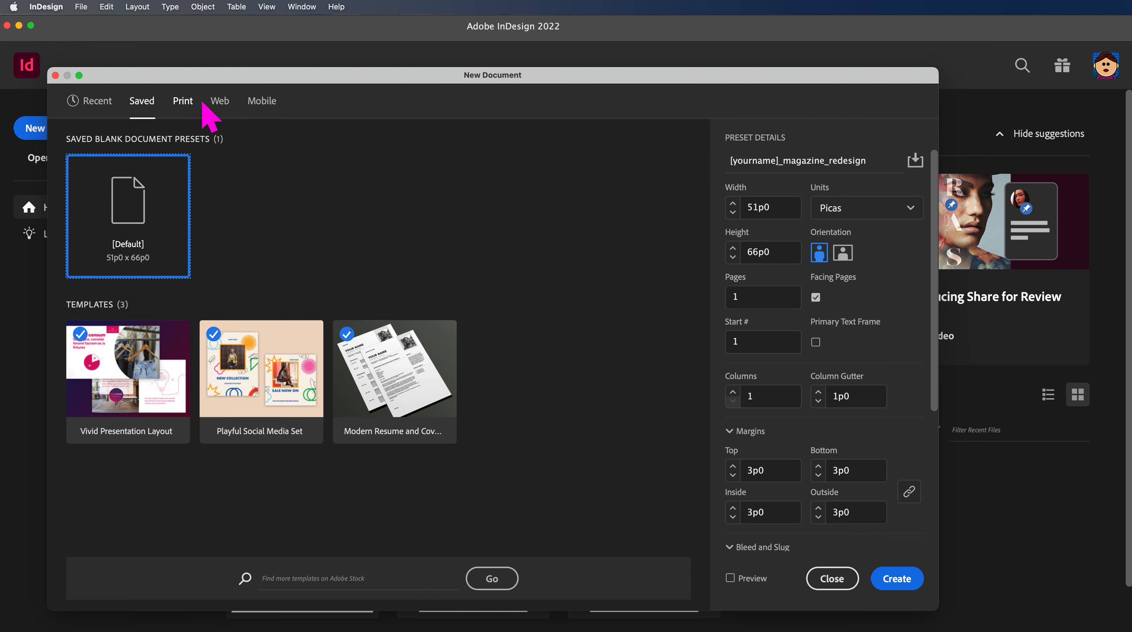
left_click(226, 105)
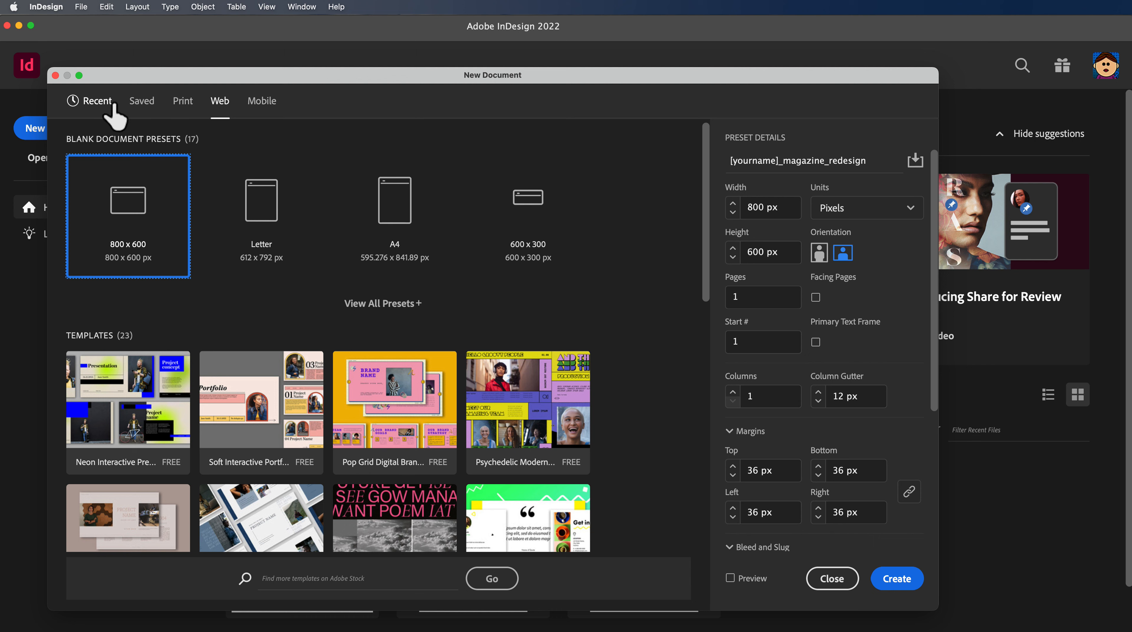
left_click(98, 102)
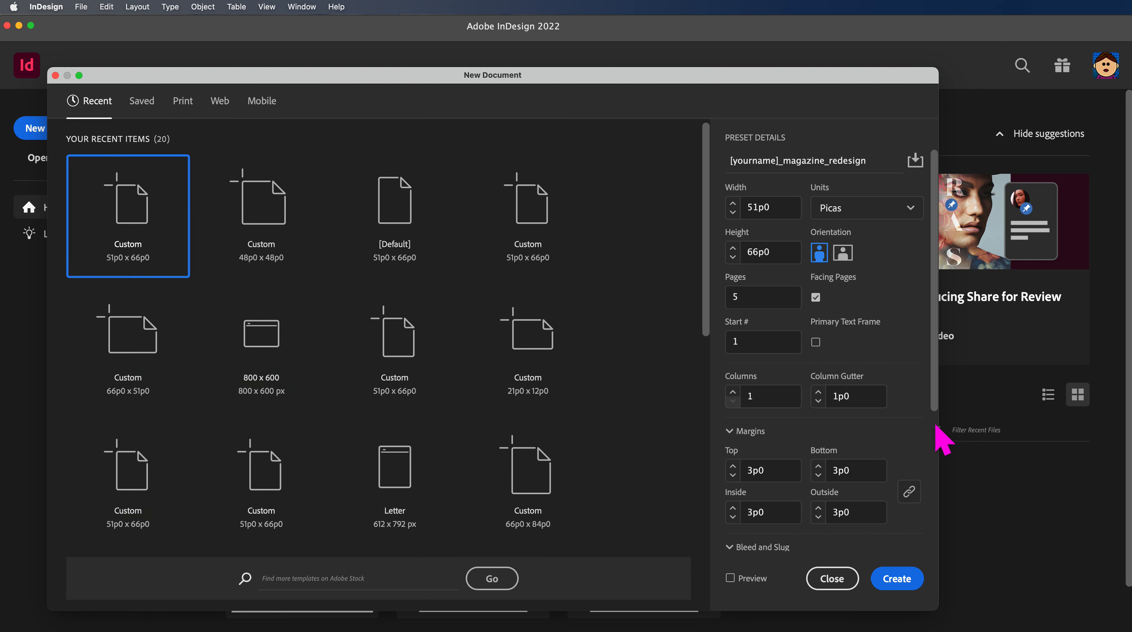
left_click_drag(937, 401, 948, 534)
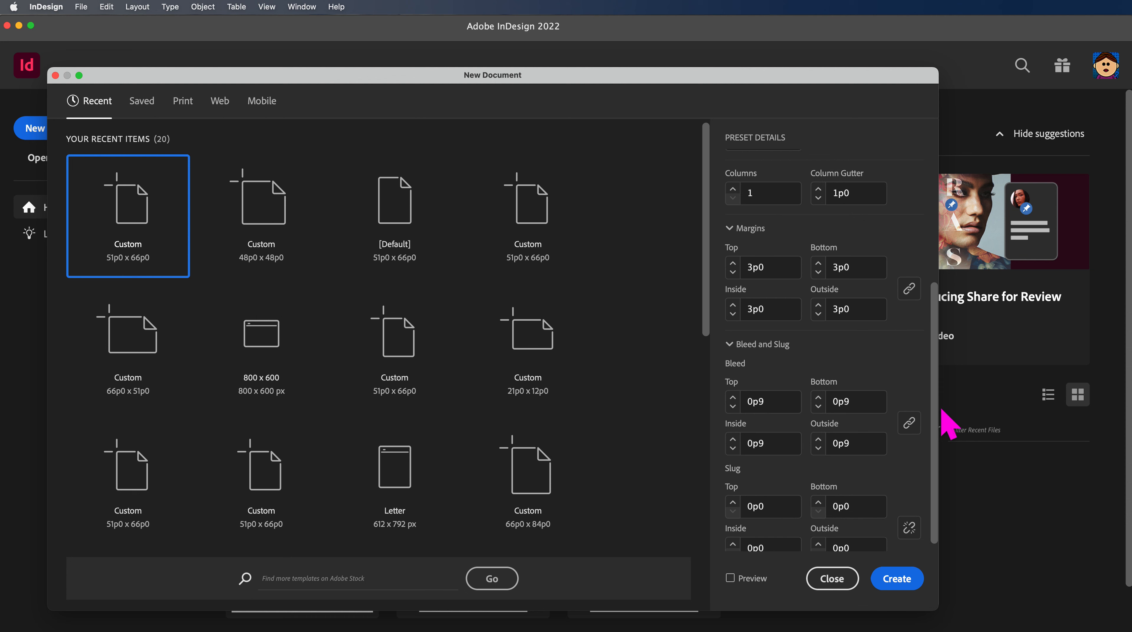
left_click_drag(937, 411, 939, 232)
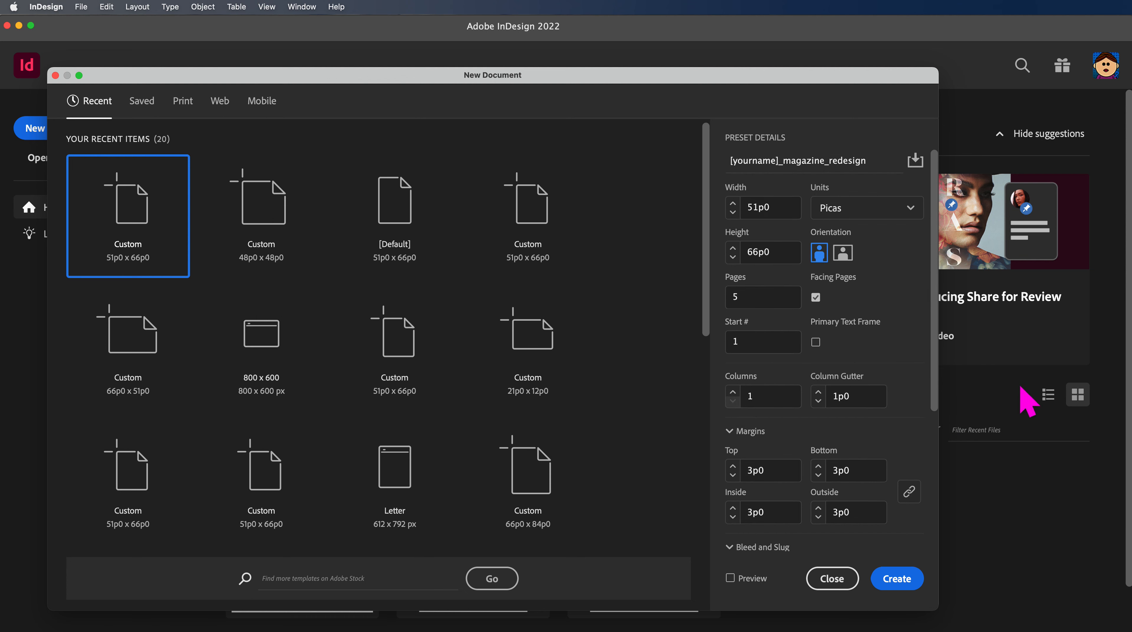
- Set the units to inches and create the document from the first recent custom preset
left_click(914, 212)
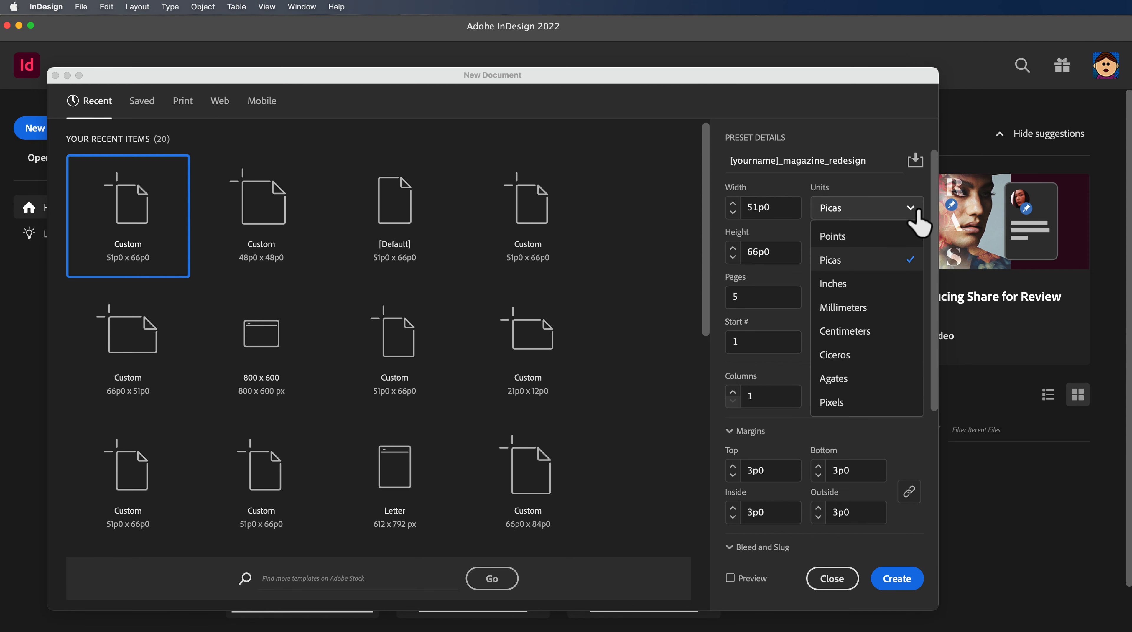
left_click(905, 292)
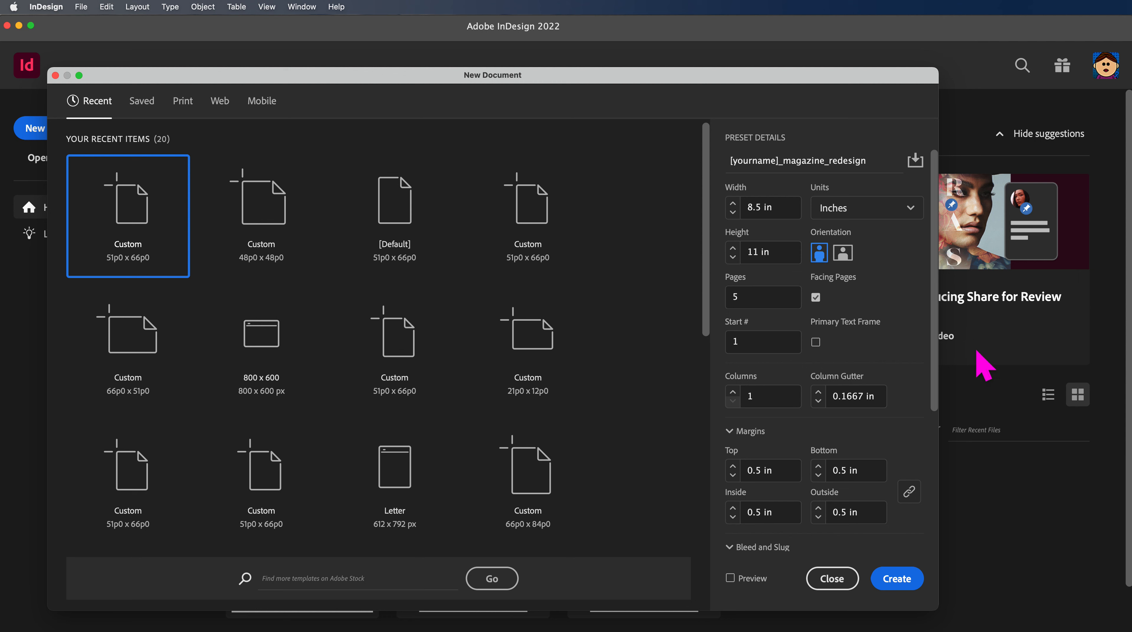
left_click(905, 579)
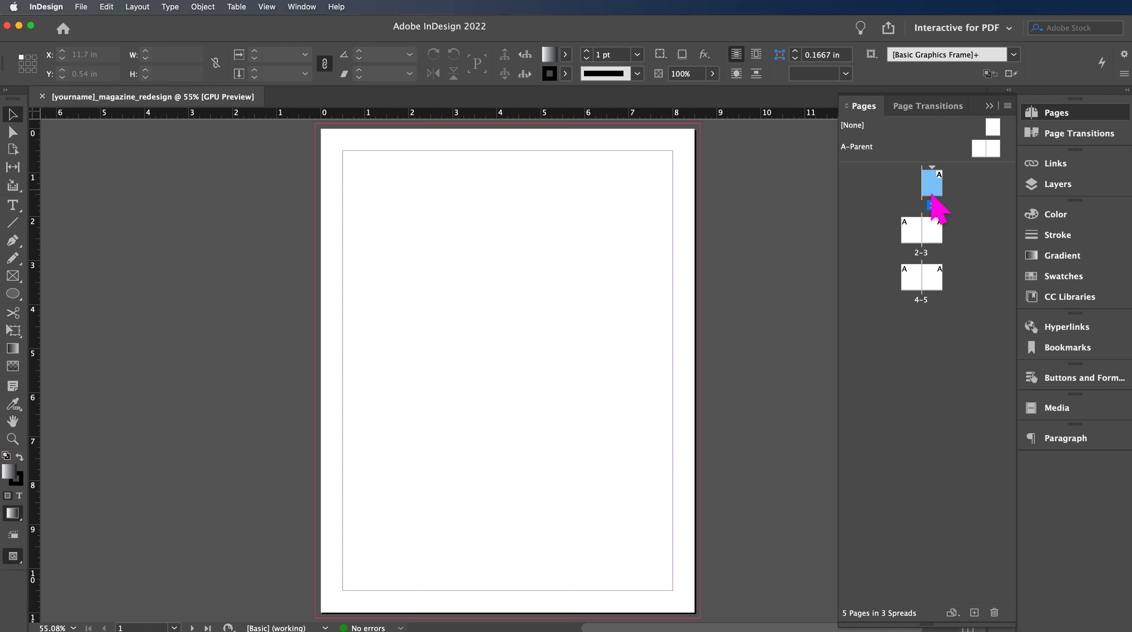
- On the A-Parent spread, draw a text frame about 0.39 by 0.38 in outside the left page's lower-left margin corner
double_click(986, 153)
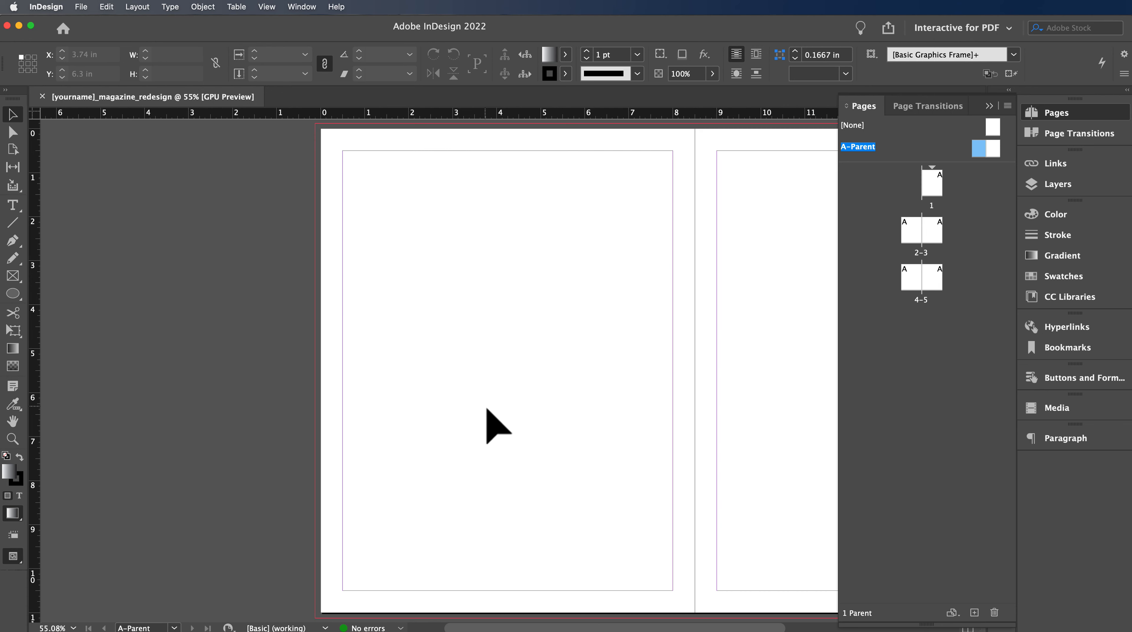
key("super+equal")
key("super+equal")
key("super+equal")
key("space")
left_click_drag(415, 538, 548, 190)
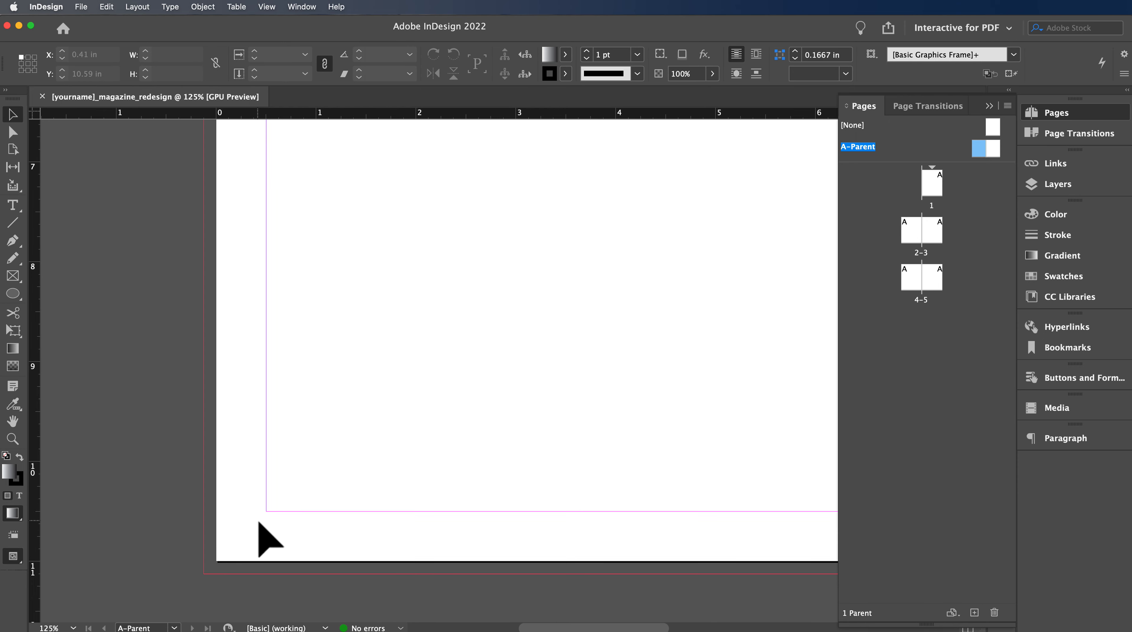
left_click(19, 211)
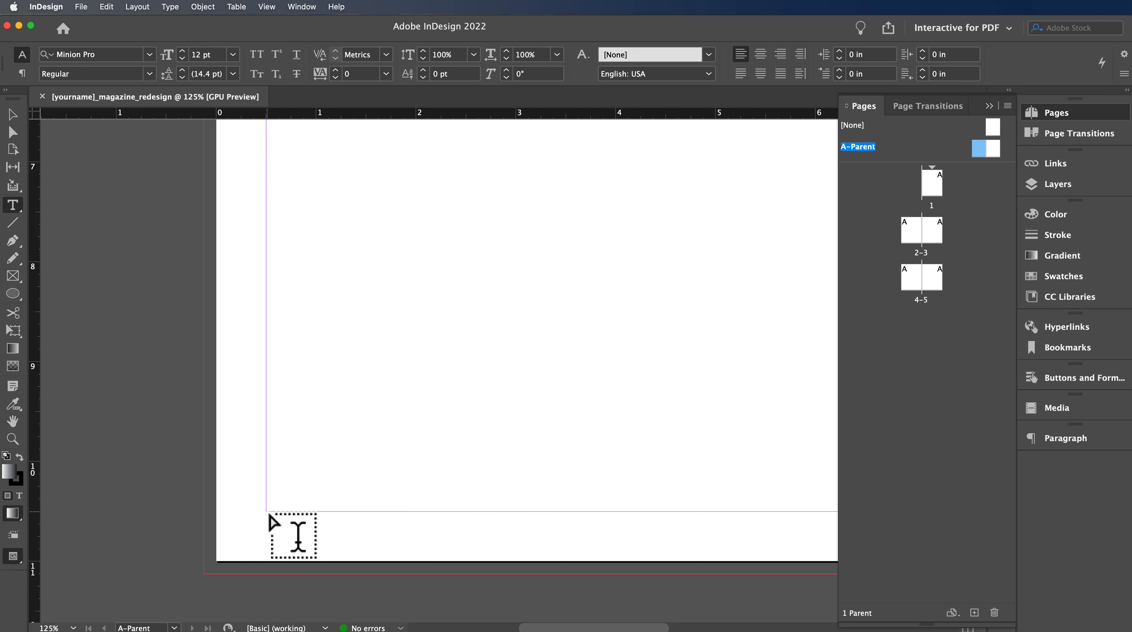
left_click_drag(268, 513, 227, 549)
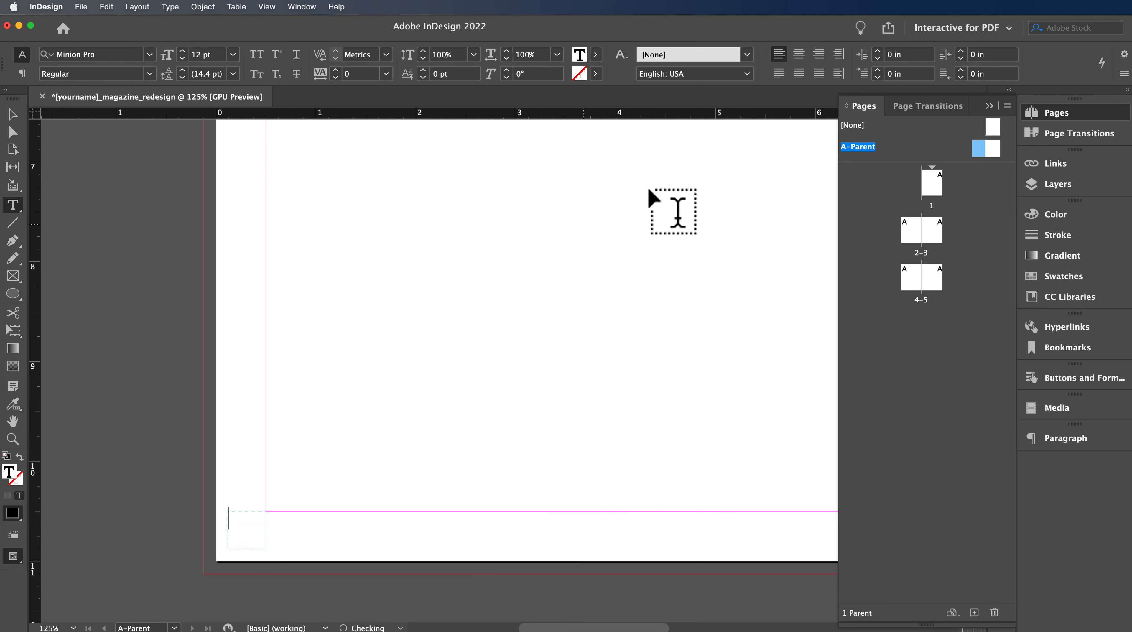
- Centre the frame's text and insert a Current Page Number marker in place of a typed 8
left_click(799, 54)
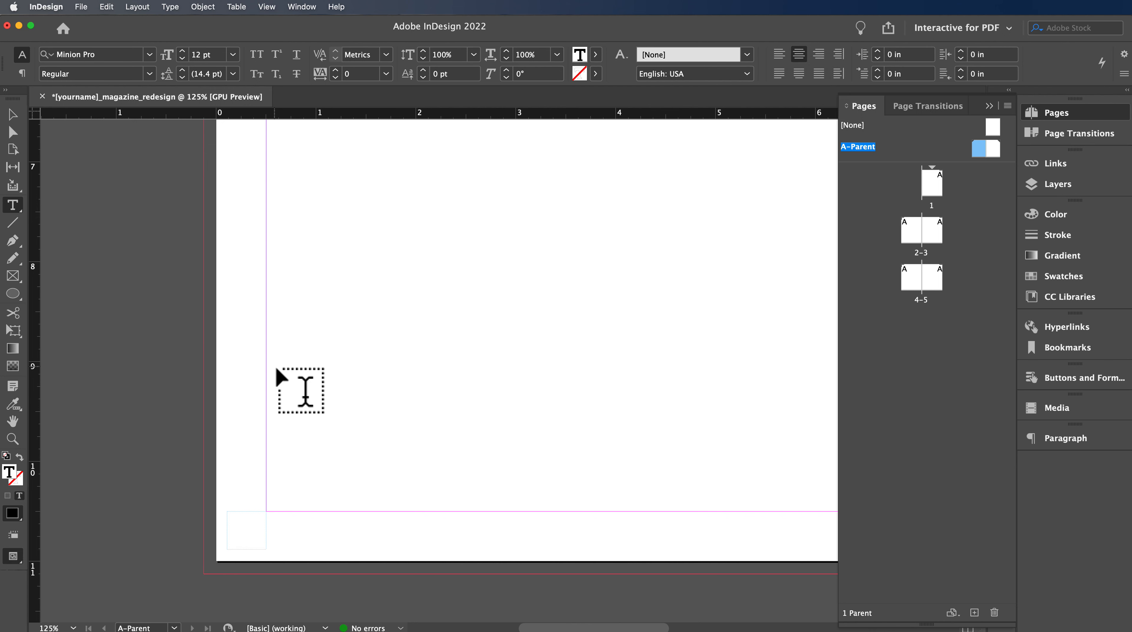
type("8")
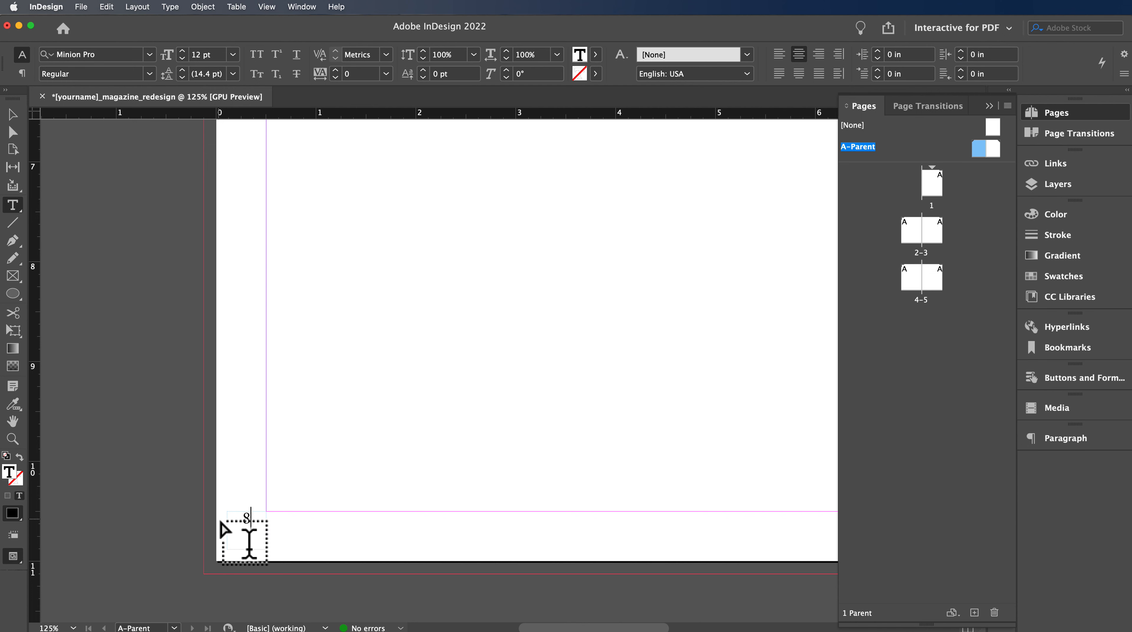
left_click_drag(260, 534, 244, 535)
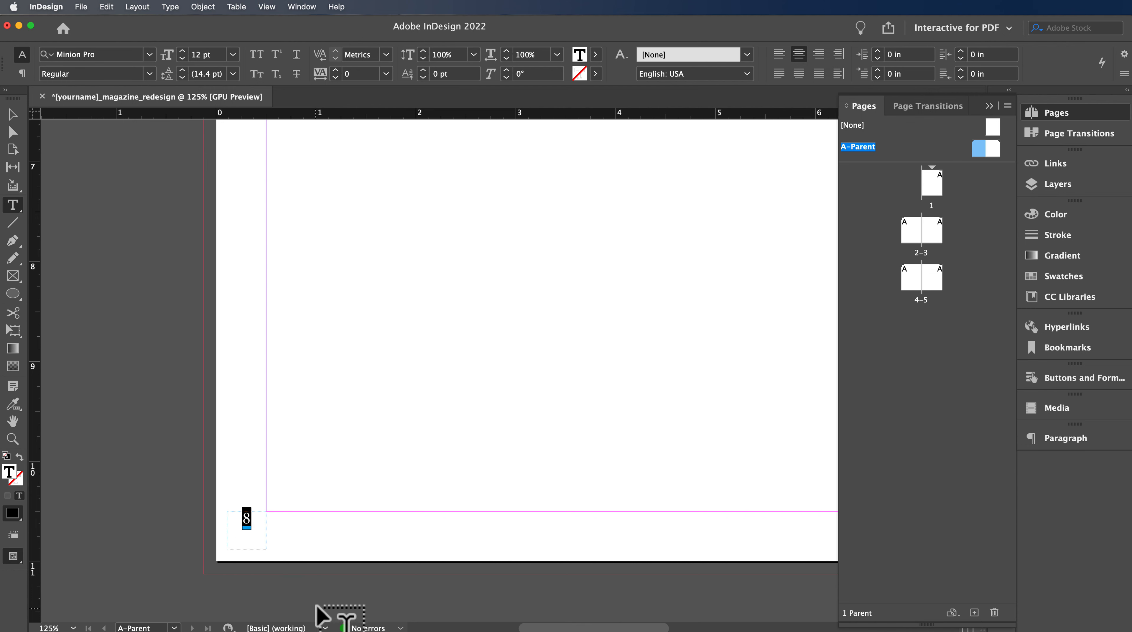
left_click(172, 7)
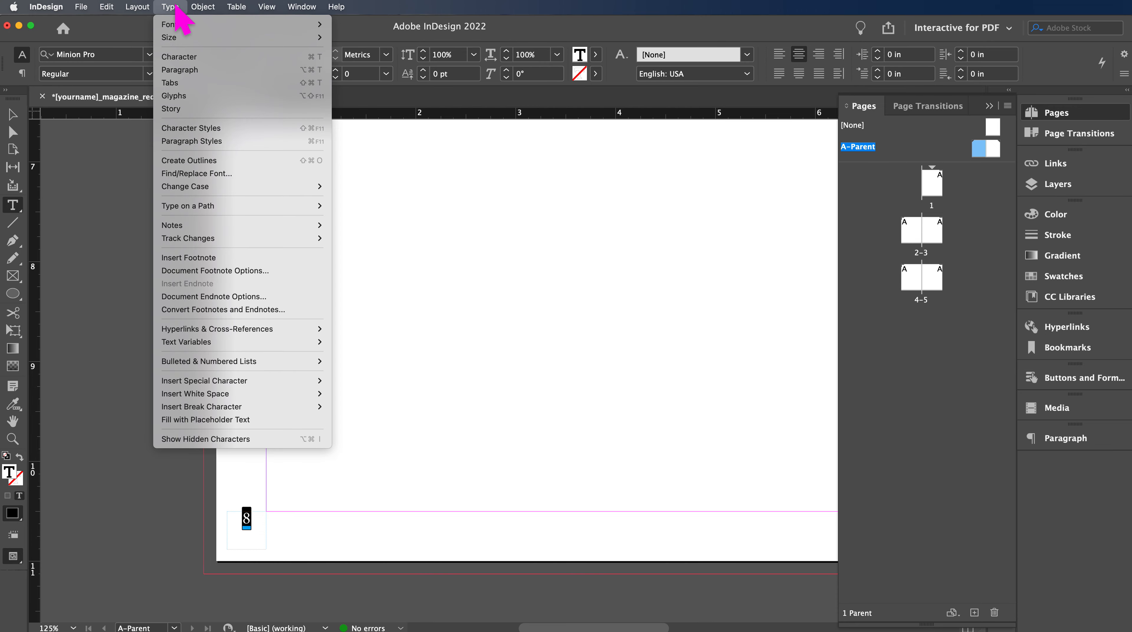
mouse_move(215, 394)
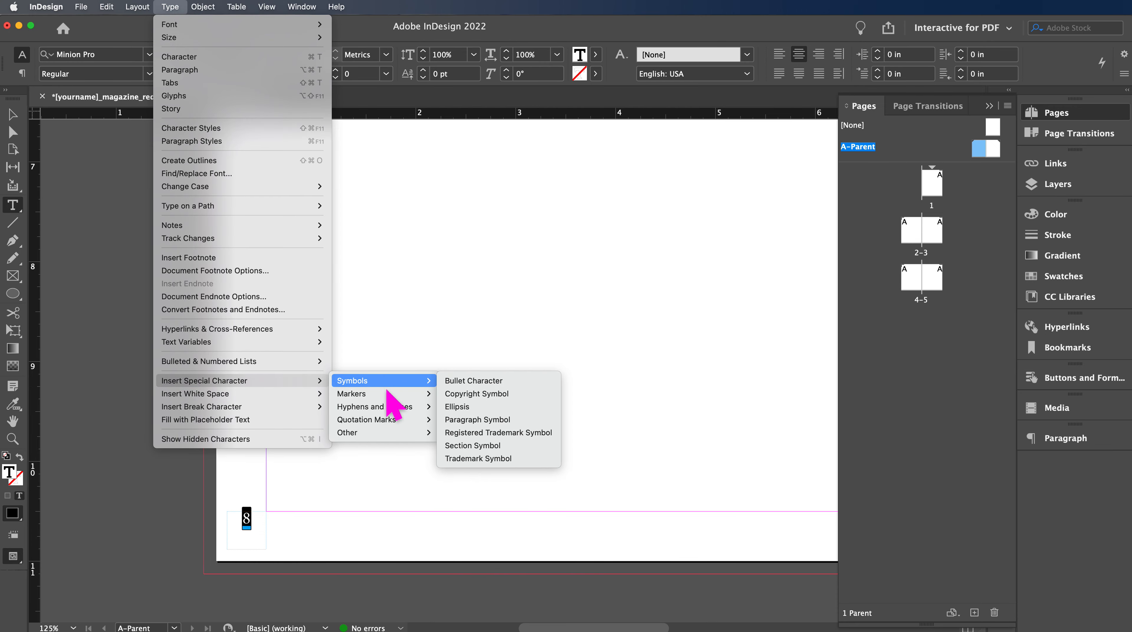
mouse_move(388, 398)
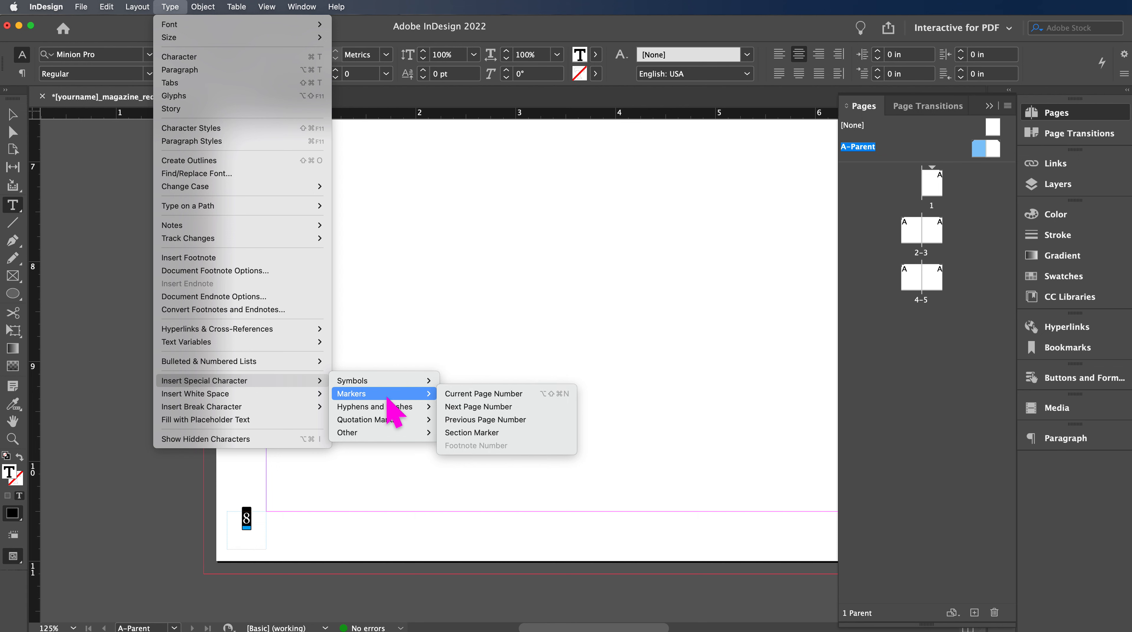
left_click(482, 395)
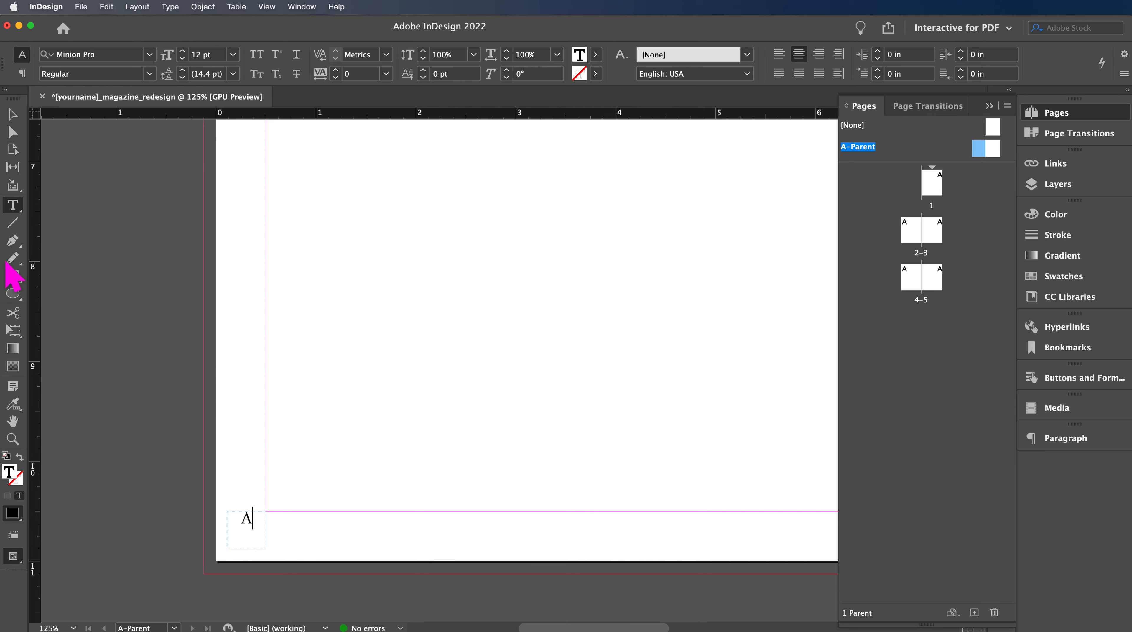
- Duplicate the page-number frame to the parent's right page, outside its lower-right margin corner at X 16.5 in, Y 10.5 in
key("super+4")
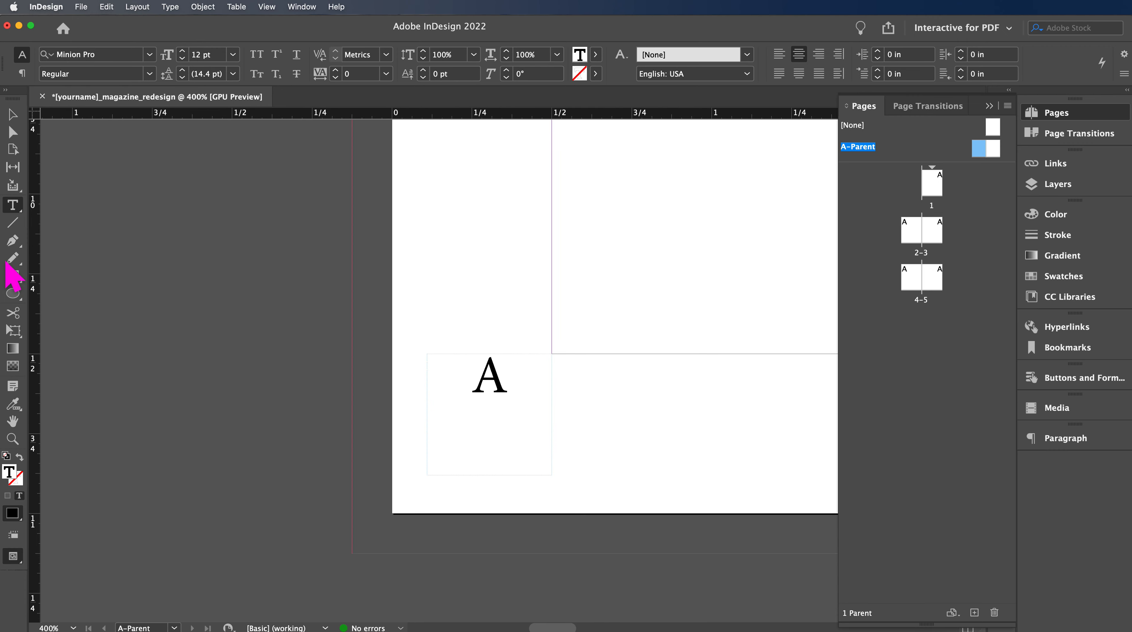
key("super+minus")
key("super+minus")
key("super+minus")
key("super+minus")
key("super+minus")
key("super+minus")
key("super+minus")
key("super+minus")
key("super+minus")
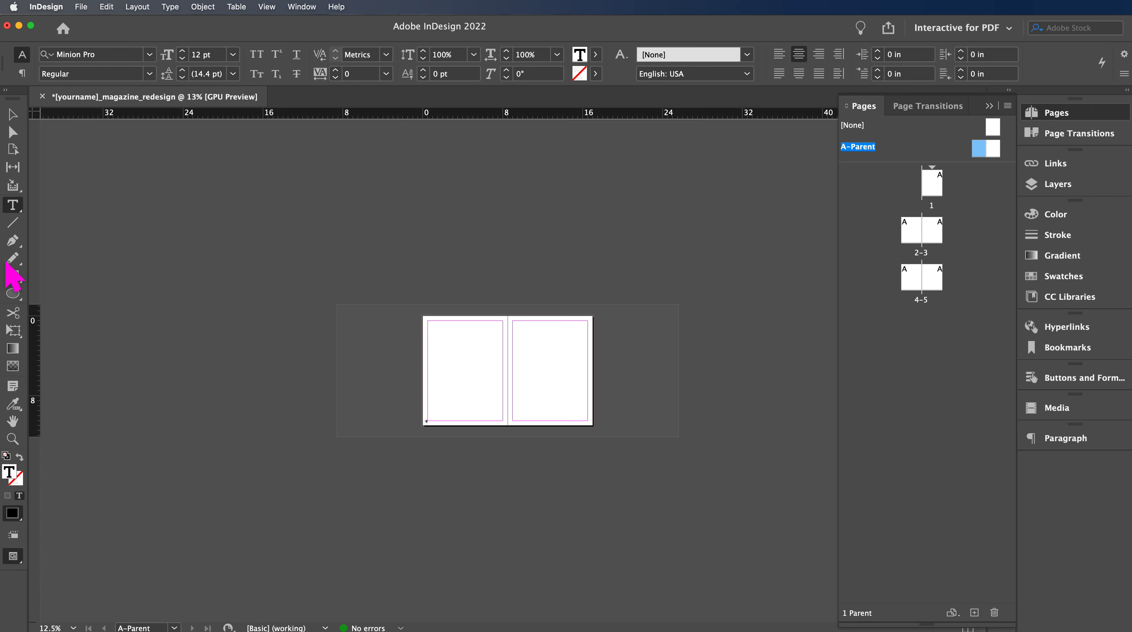
key("super+5")
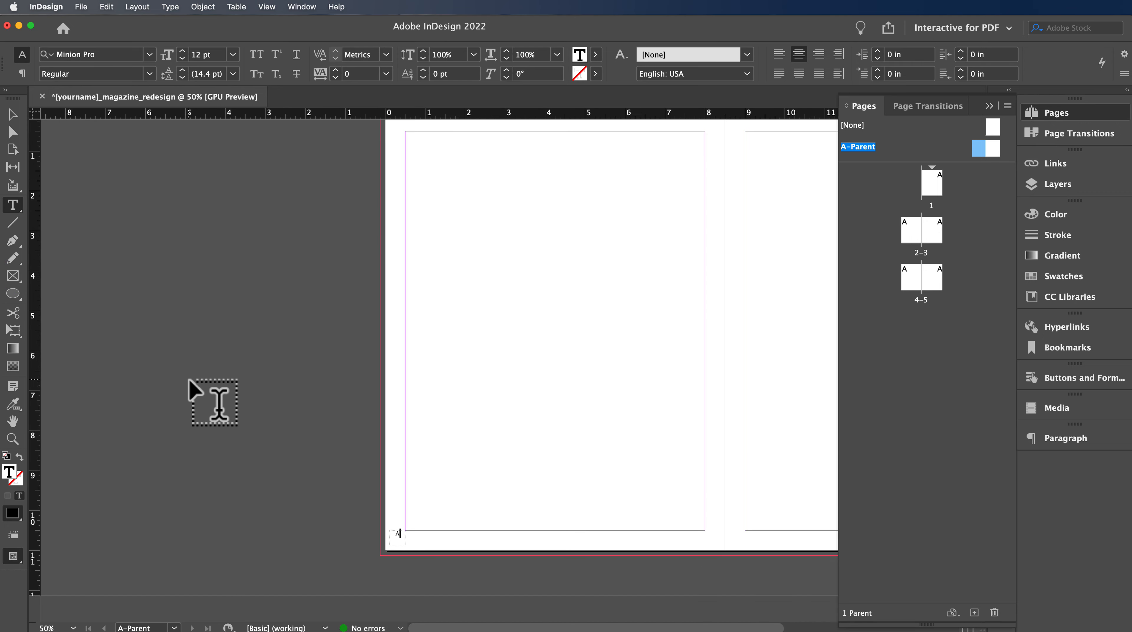
scroll(445, 420, "right", 10)
scroll(425, 402, "left", 5)
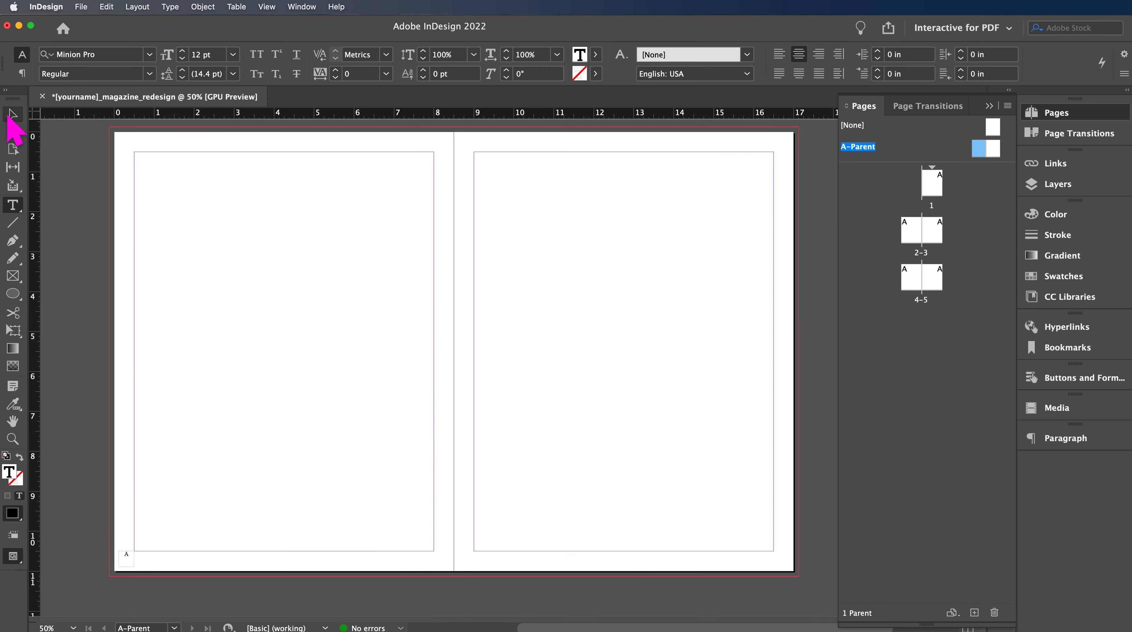
left_click(12, 114)
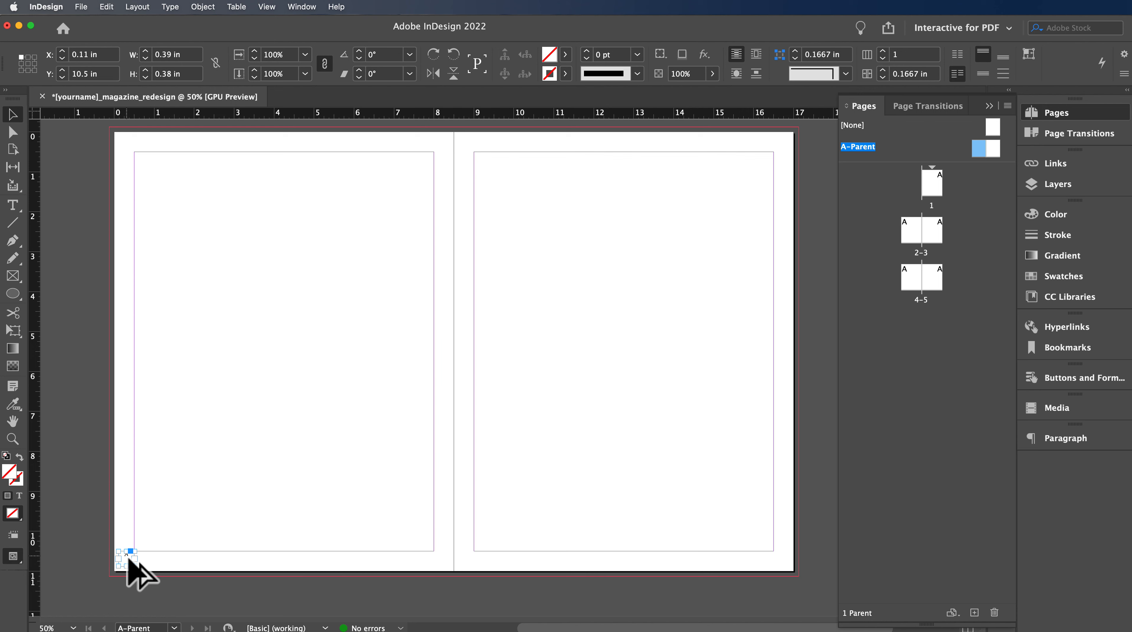
left_click_drag(128, 566, 780, 555)
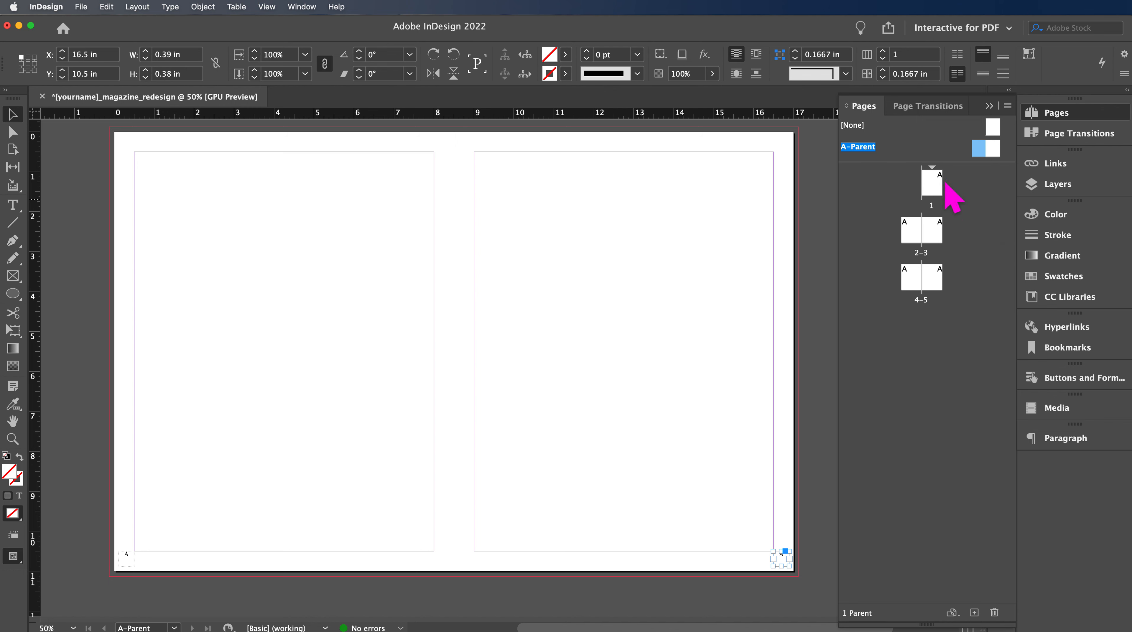
- Check the automatic page numbers on page 1 and across the 2-3 spread
double_click(934, 187)
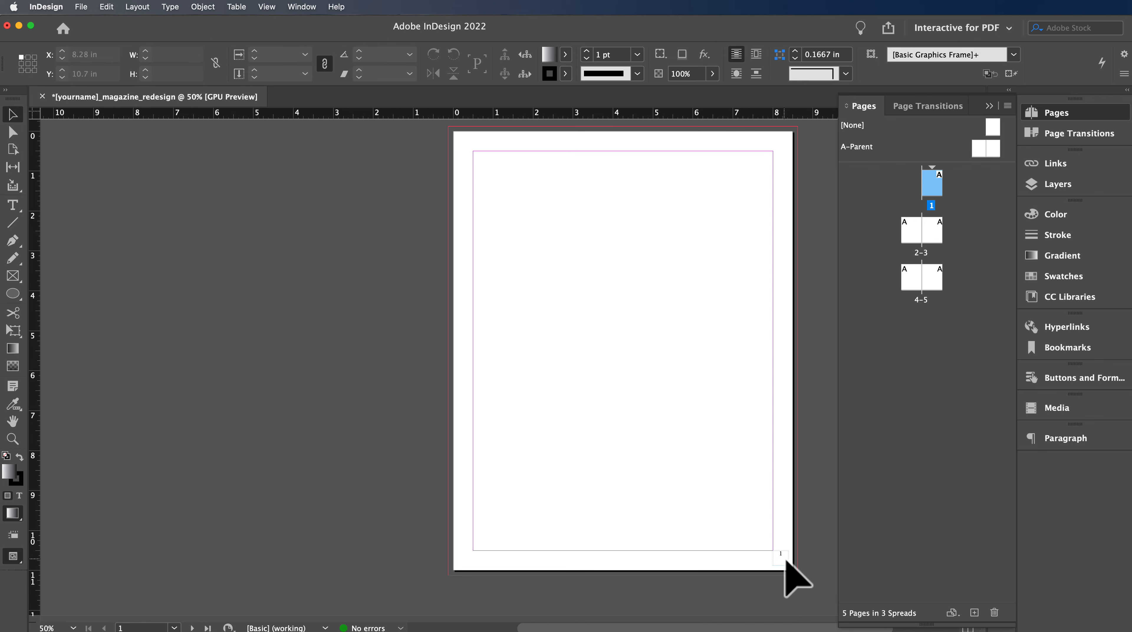
double_click(913, 235)
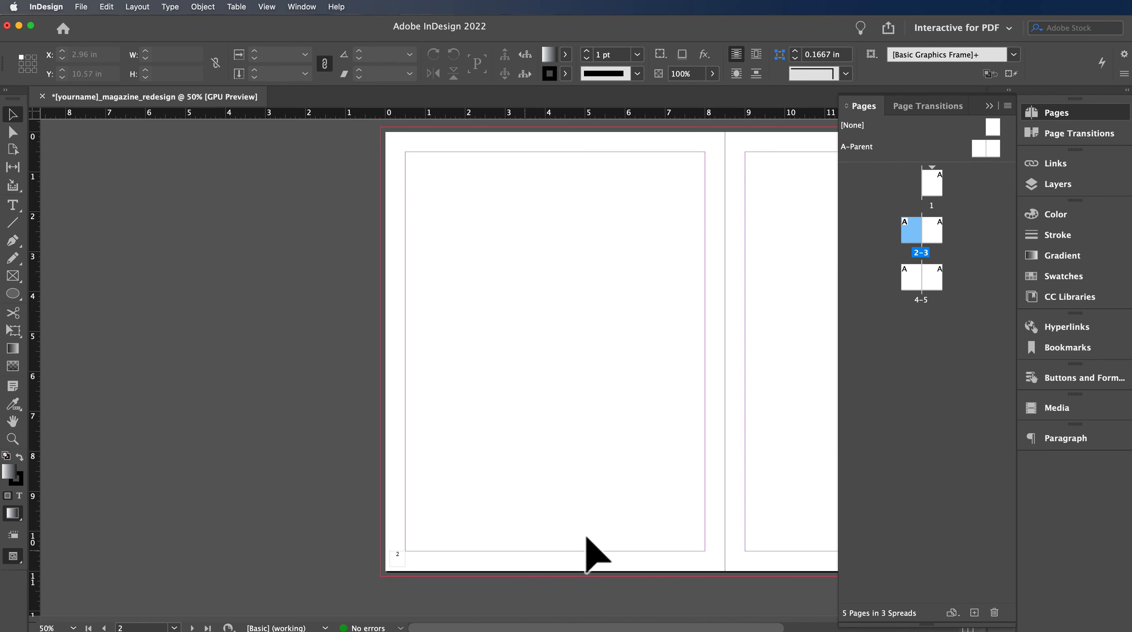
scroll(597, 551, "right", 5)
scroll(594, 534, "right", 1)
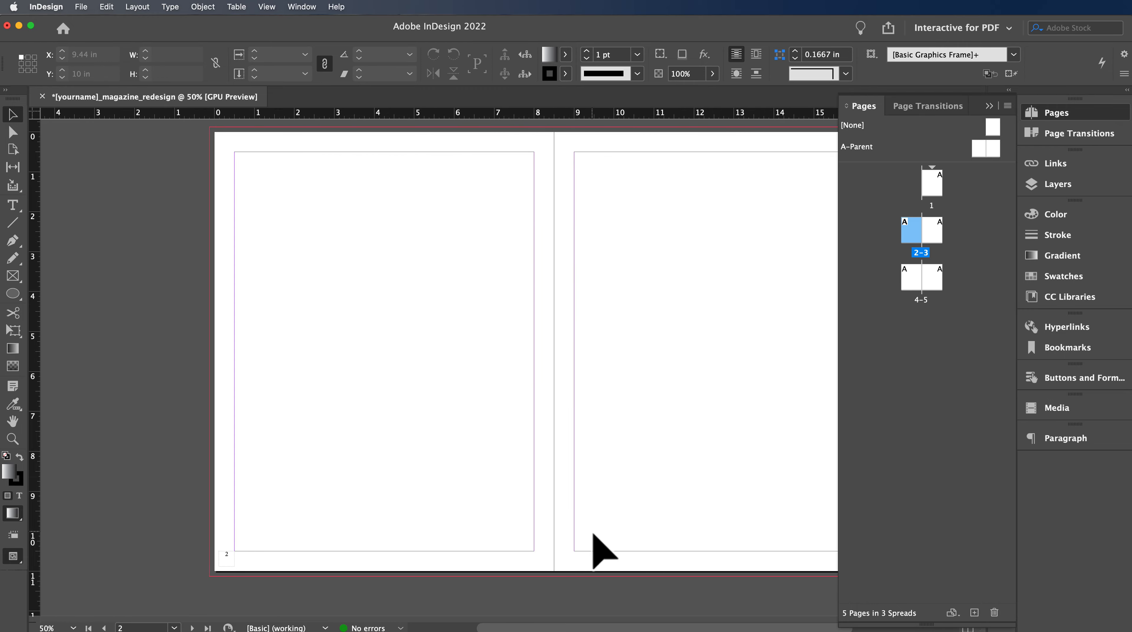
scroll(593, 534, "right", 5)
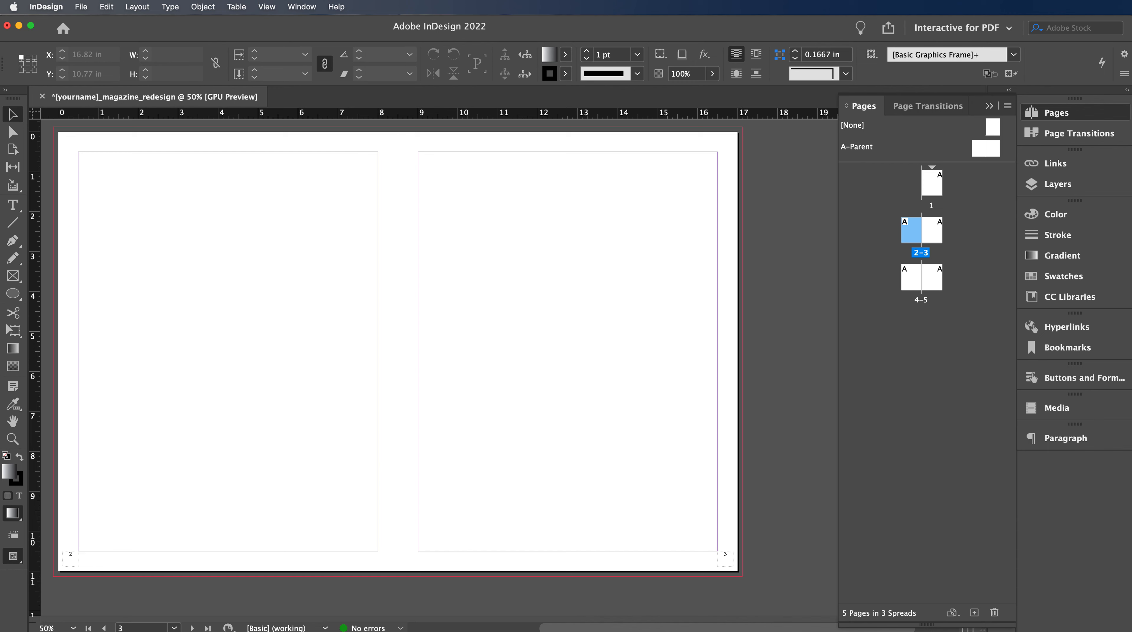
- Override all parent page items on page 1 and delete its page-number frame
left_click(941, 186)
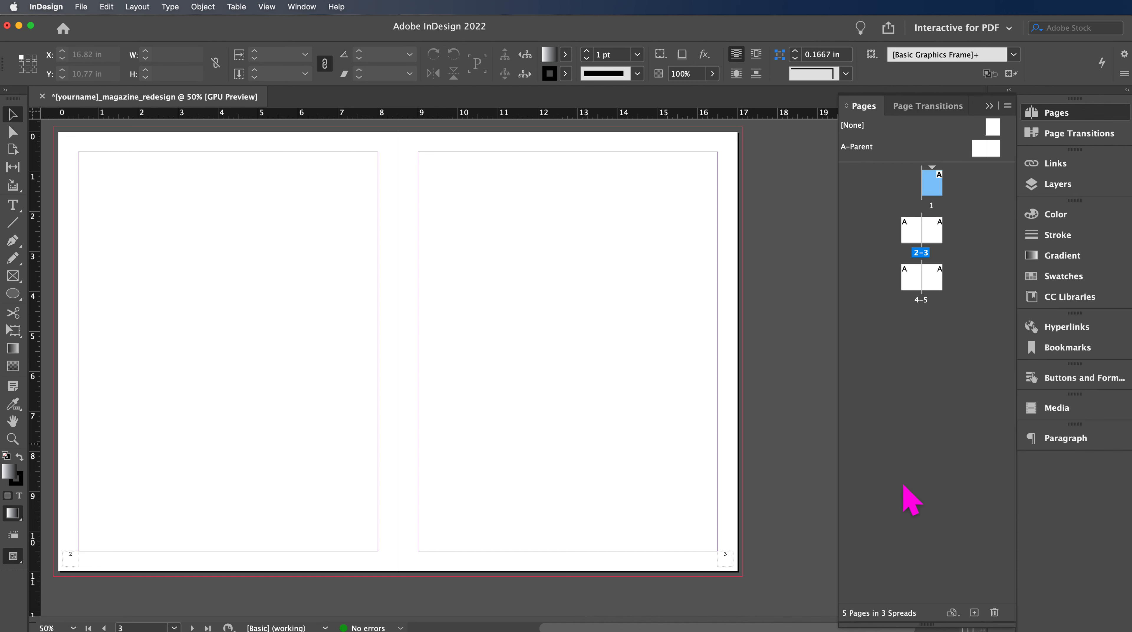
double_click(940, 190)
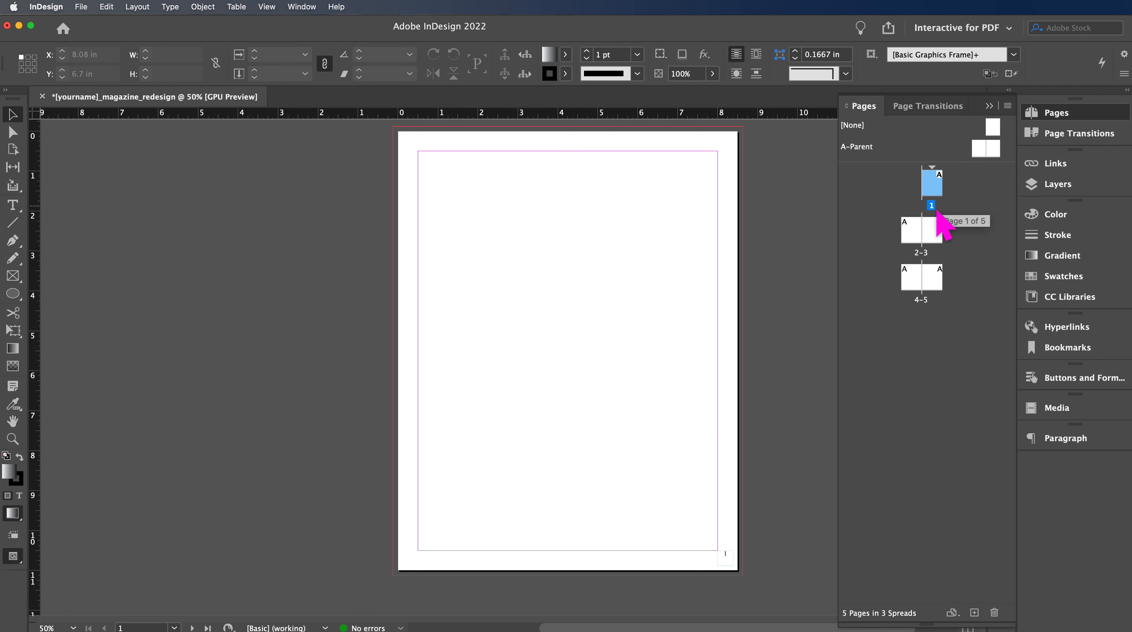
right_click(935, 182)
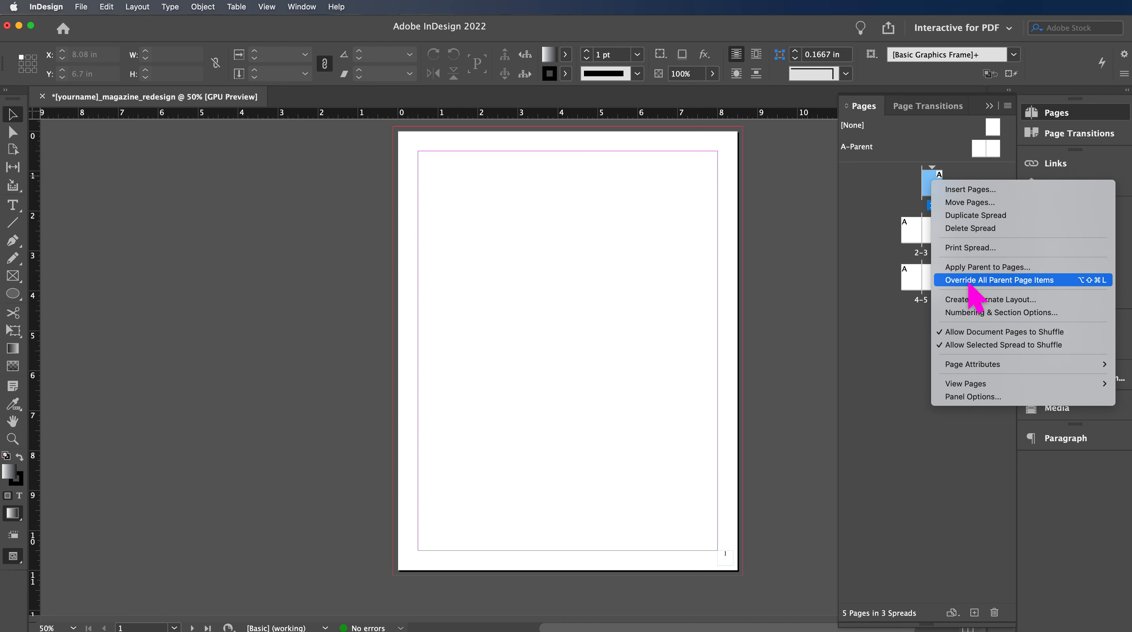
left_click(1026, 283)
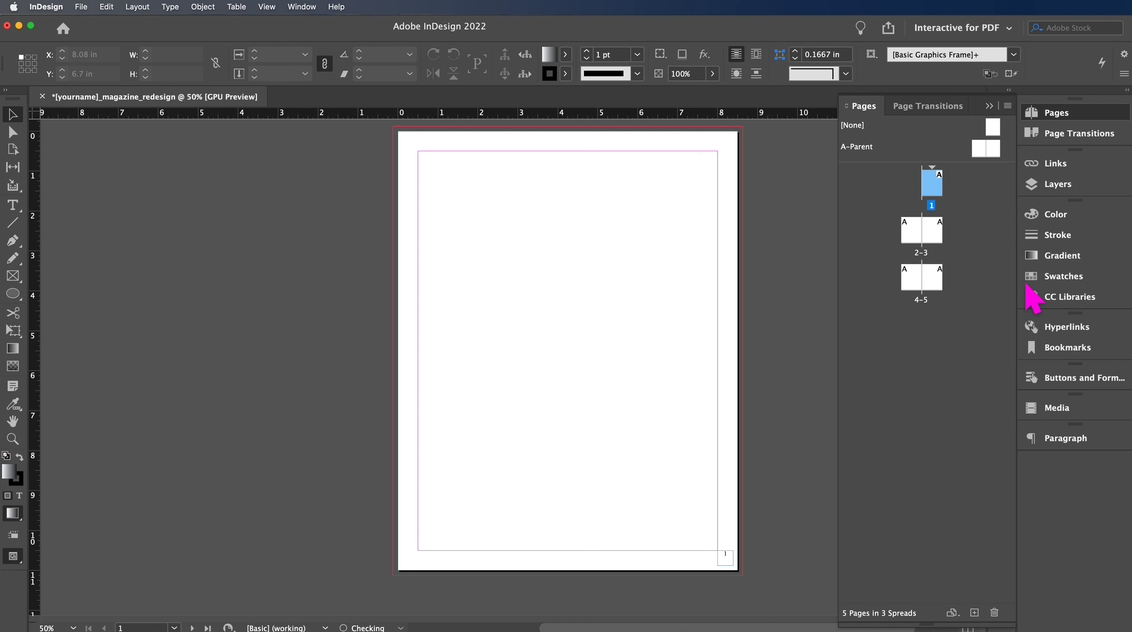
left_click_drag(673, 534, 798, 590)
left_click(774, 579)
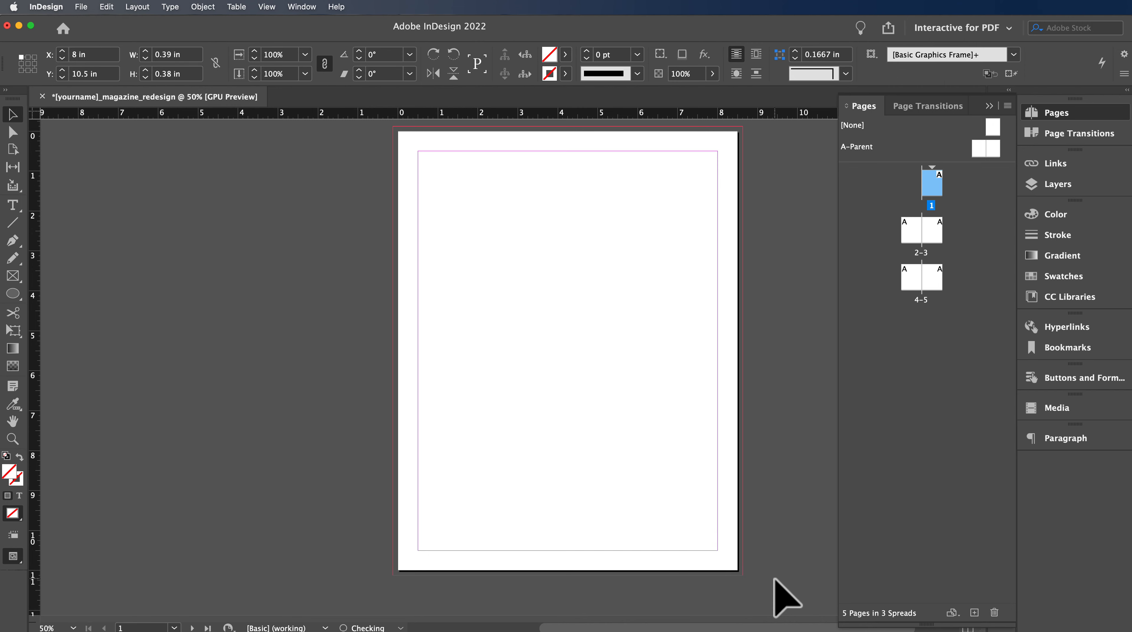
scroll(774, 580, "down", 1)
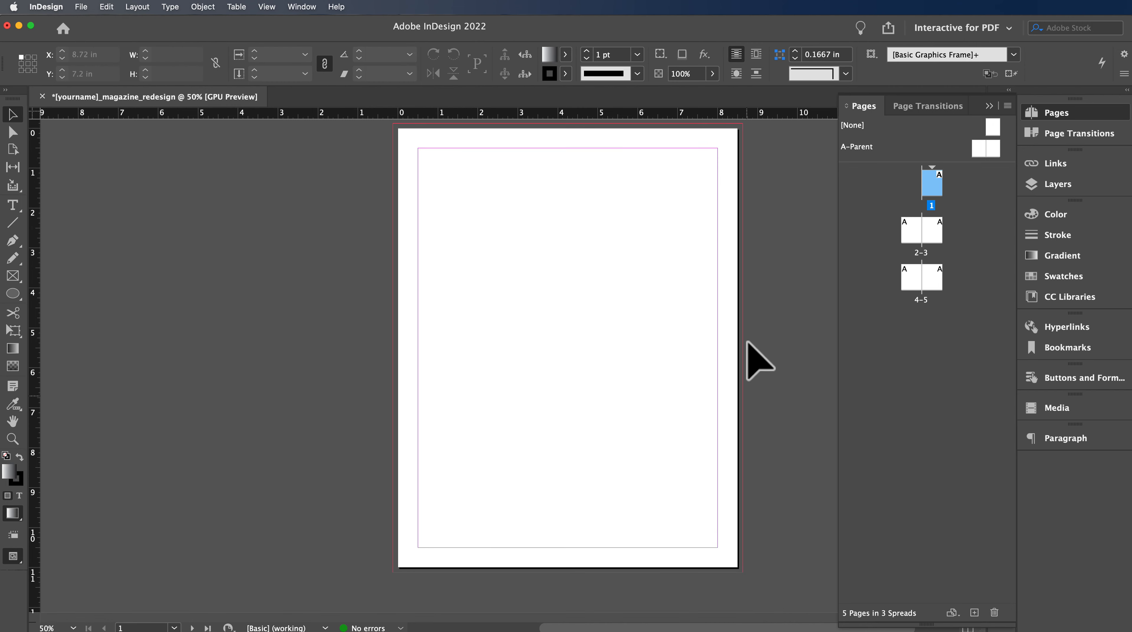
- Inspect the page numbers on pages 2 and 3, and compare them with page 1
double_click(934, 236)
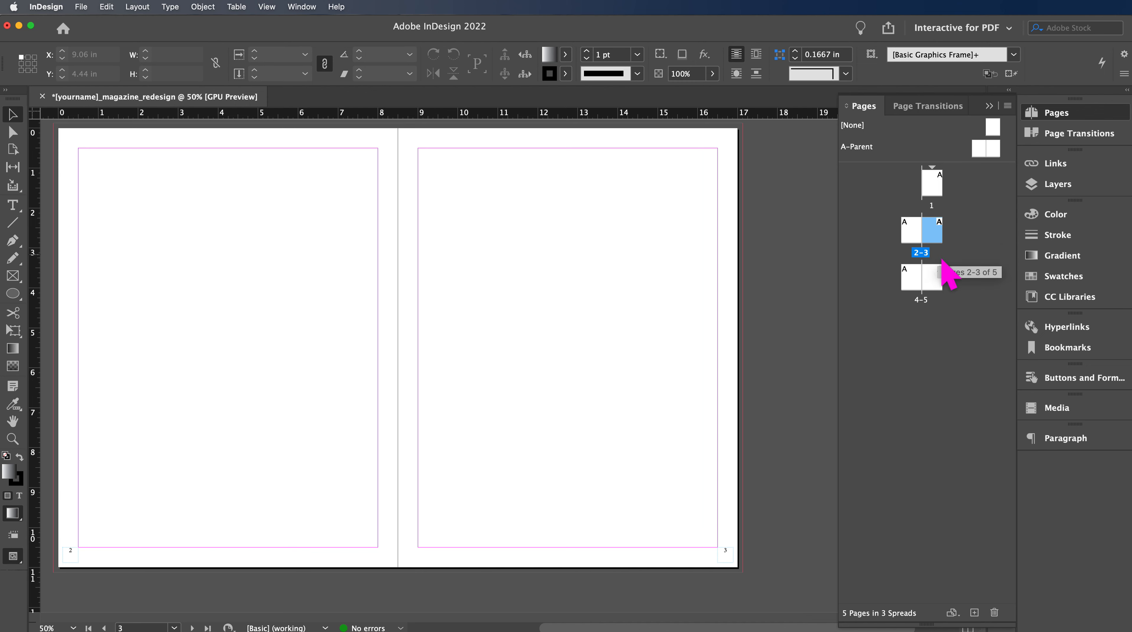
double_click(913, 234)
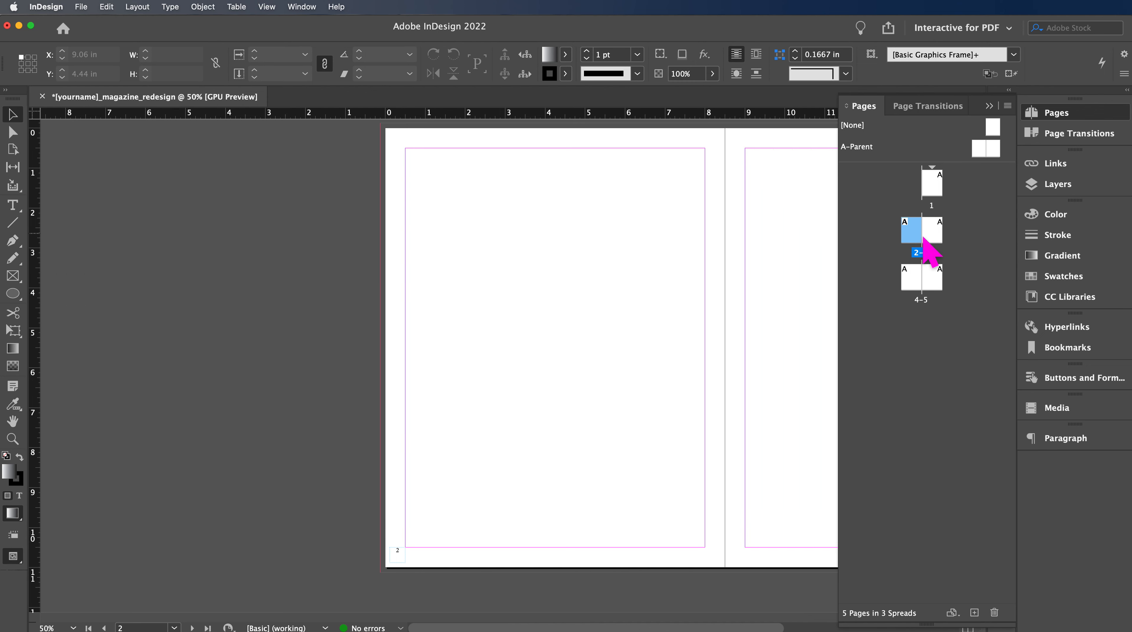
double_click(932, 183)
right_click(937, 191)
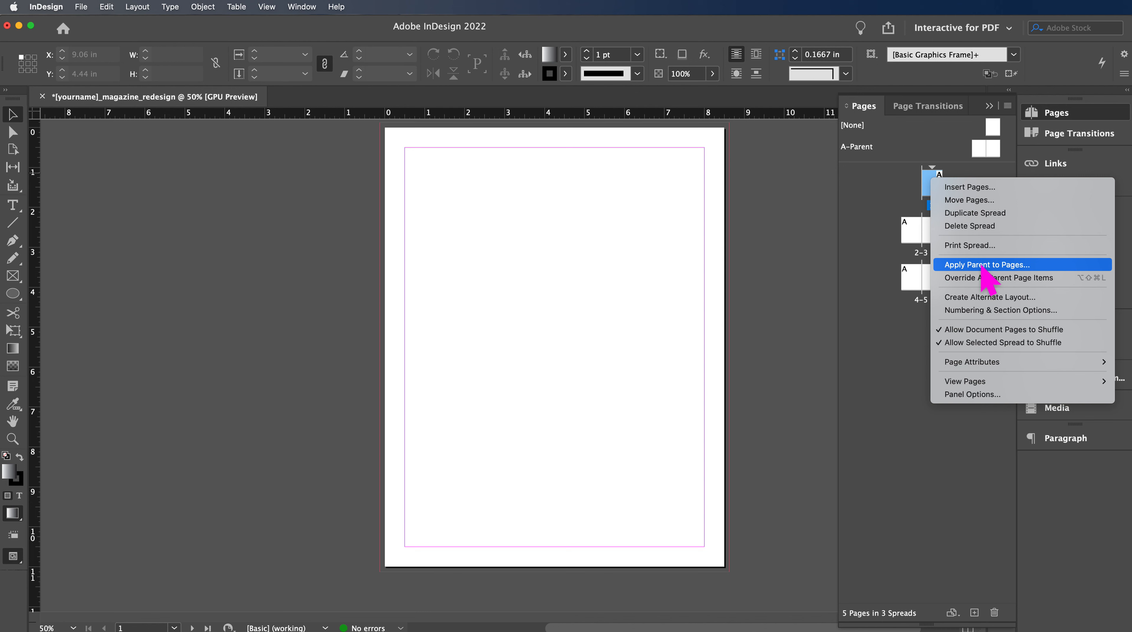
left_click(934, 146)
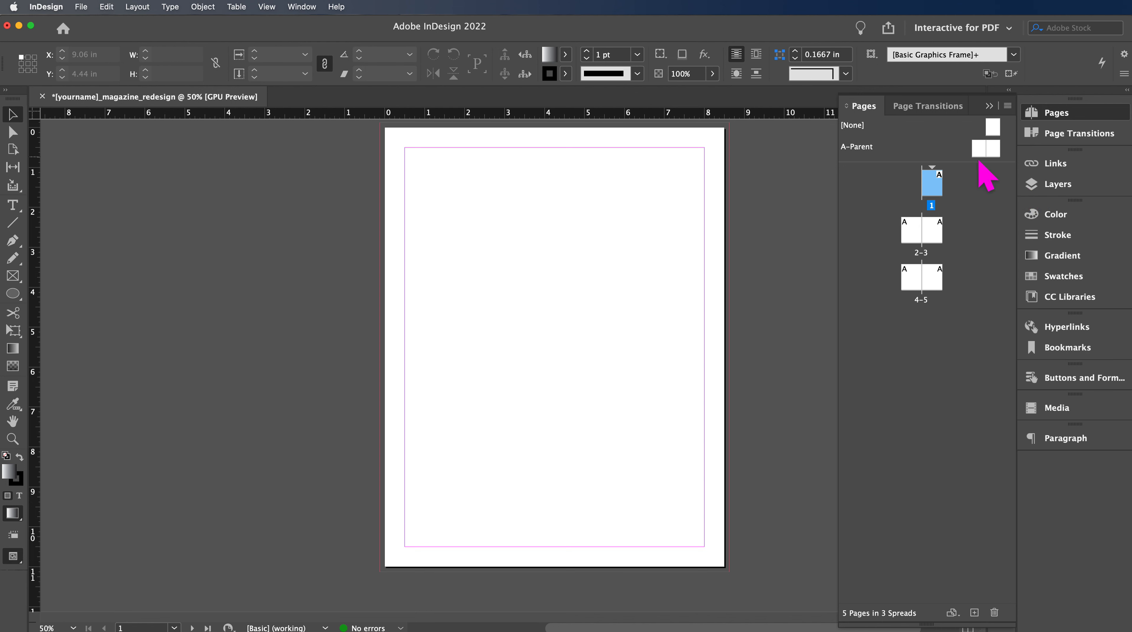
- Divide the left page of the A-Parent spread into 4 columns through Margins and Columns
double_click(984, 150)
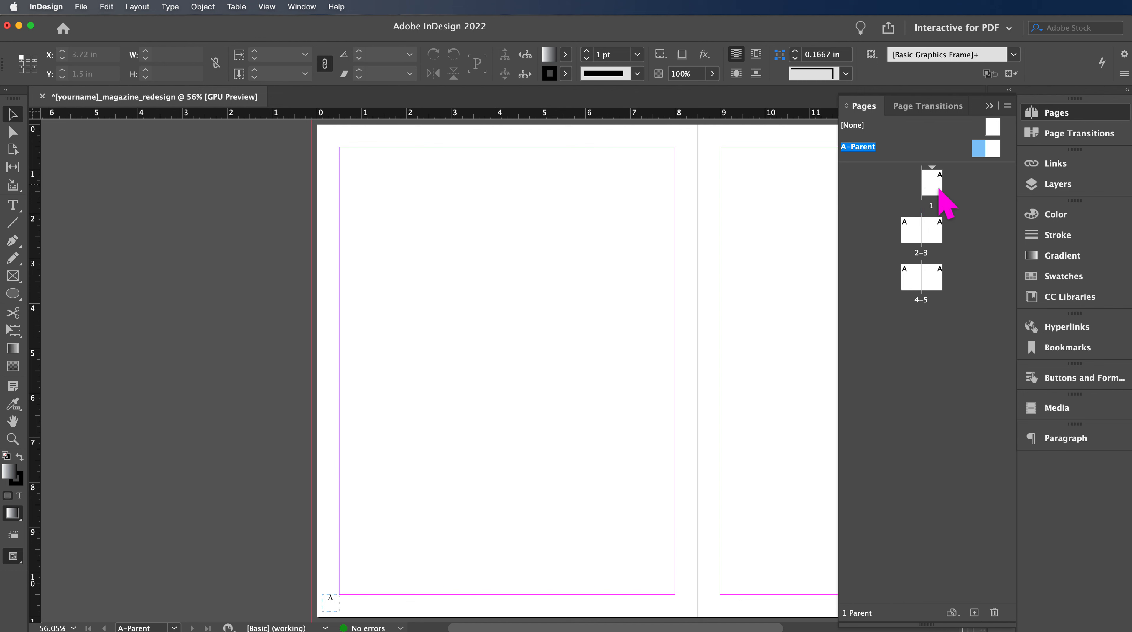
scroll(560, 190, "right", 5)
scroll(560, 190, "right", 3)
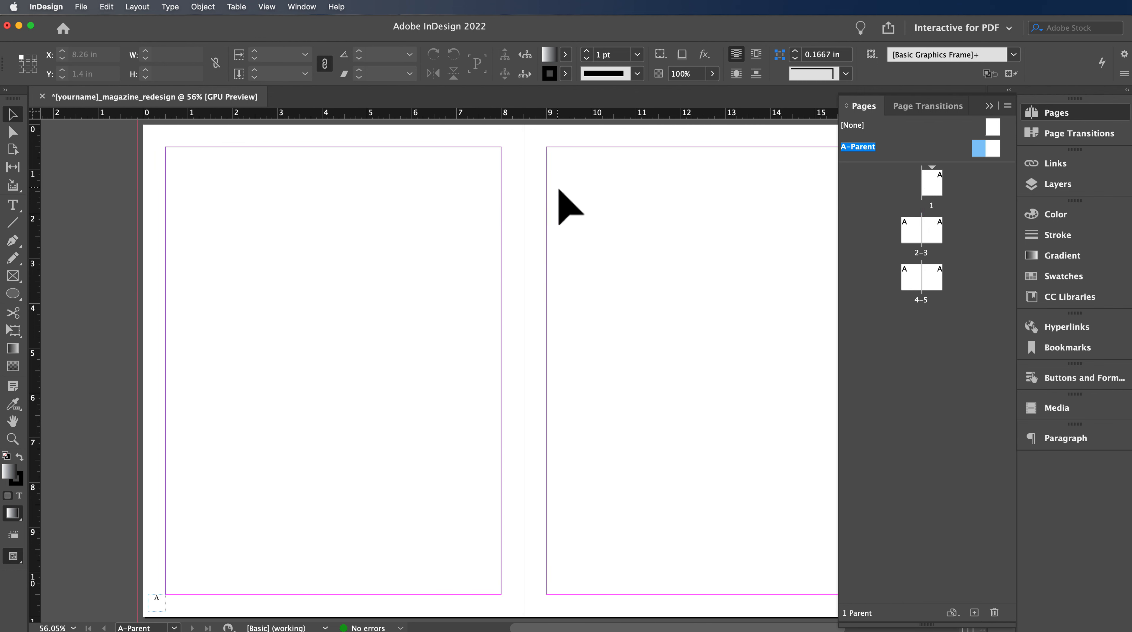
left_click(138, 7)
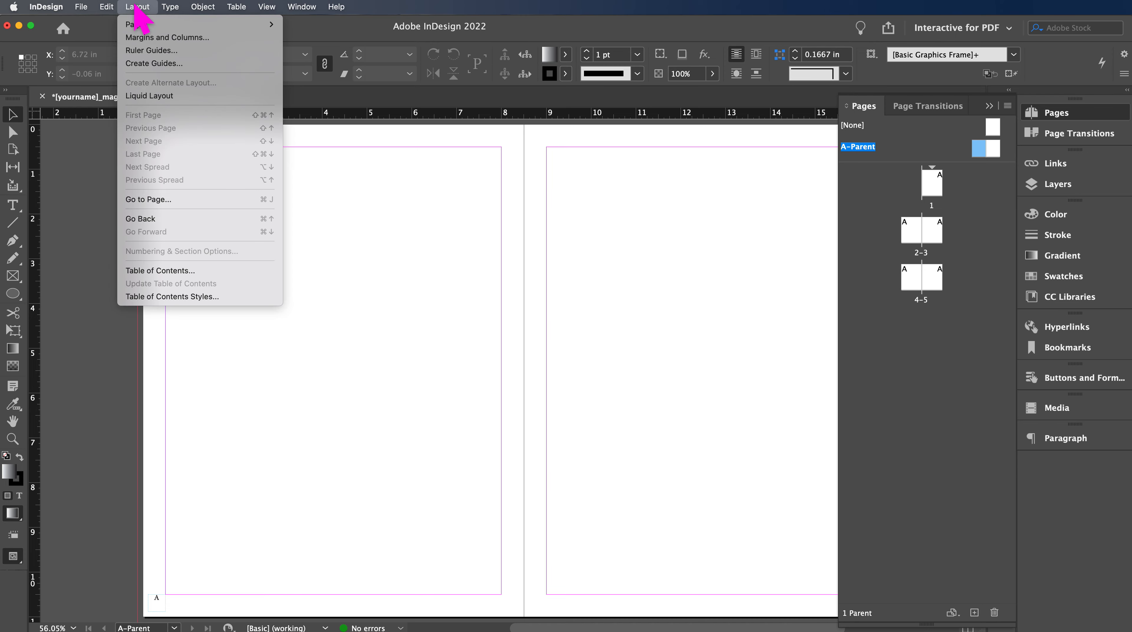
left_click(161, 40)
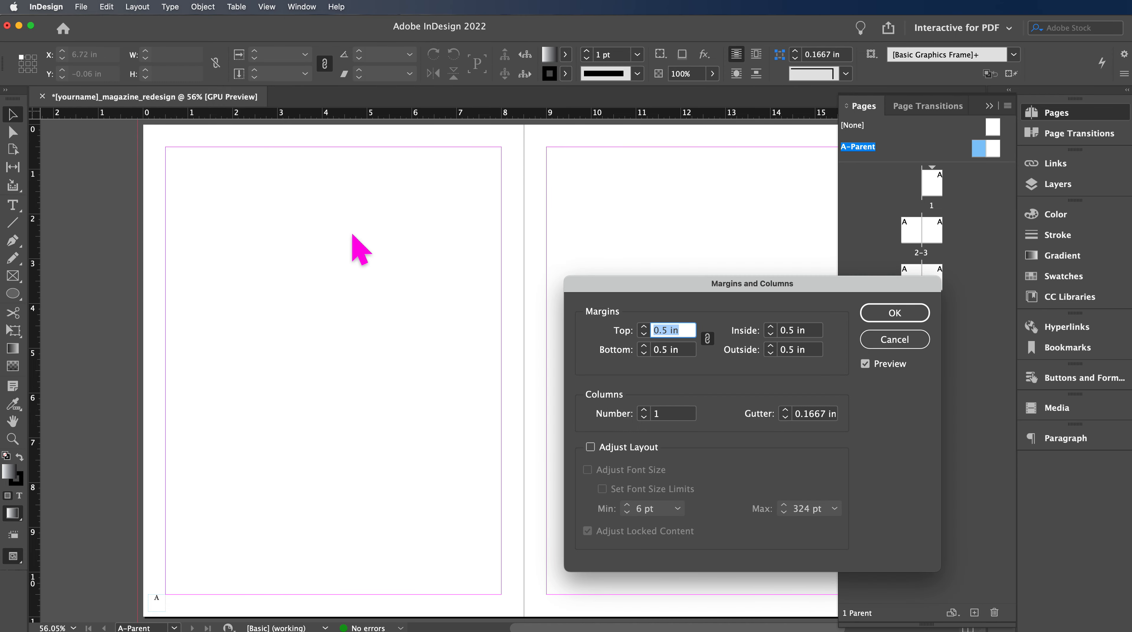
left_click(645, 410)
left_click(644, 411)
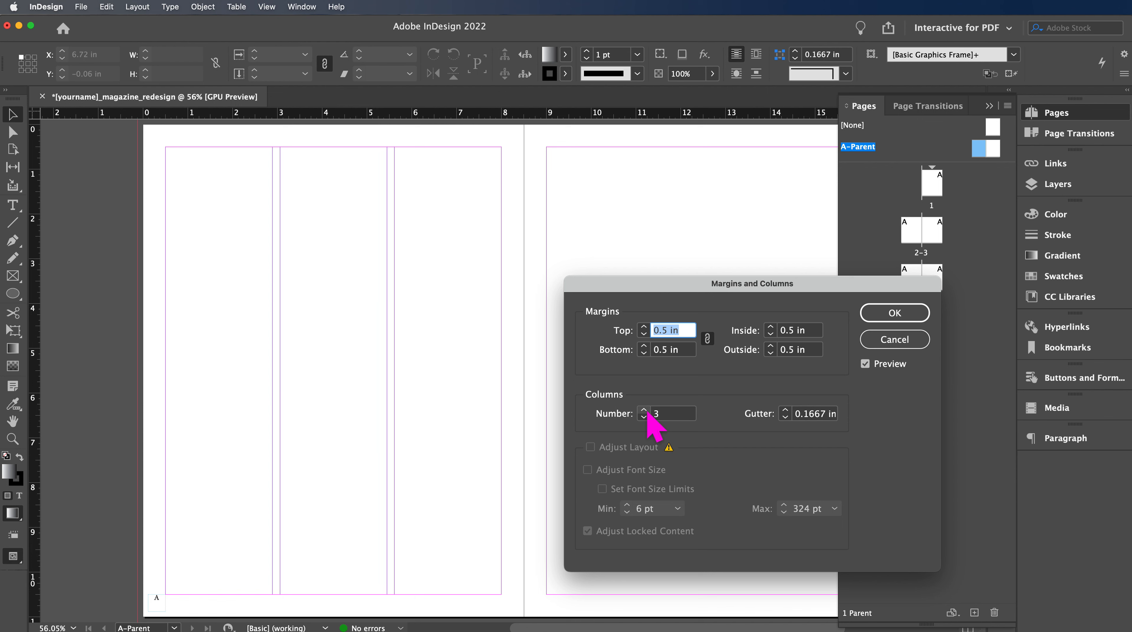
left_click(644, 410)
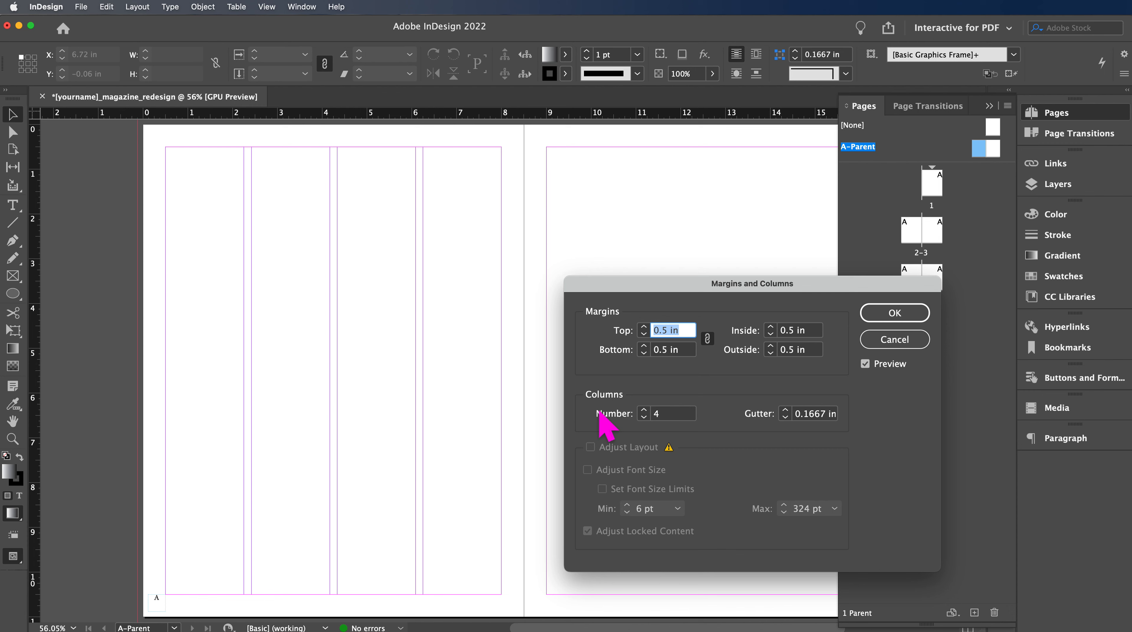
left_click(916, 317)
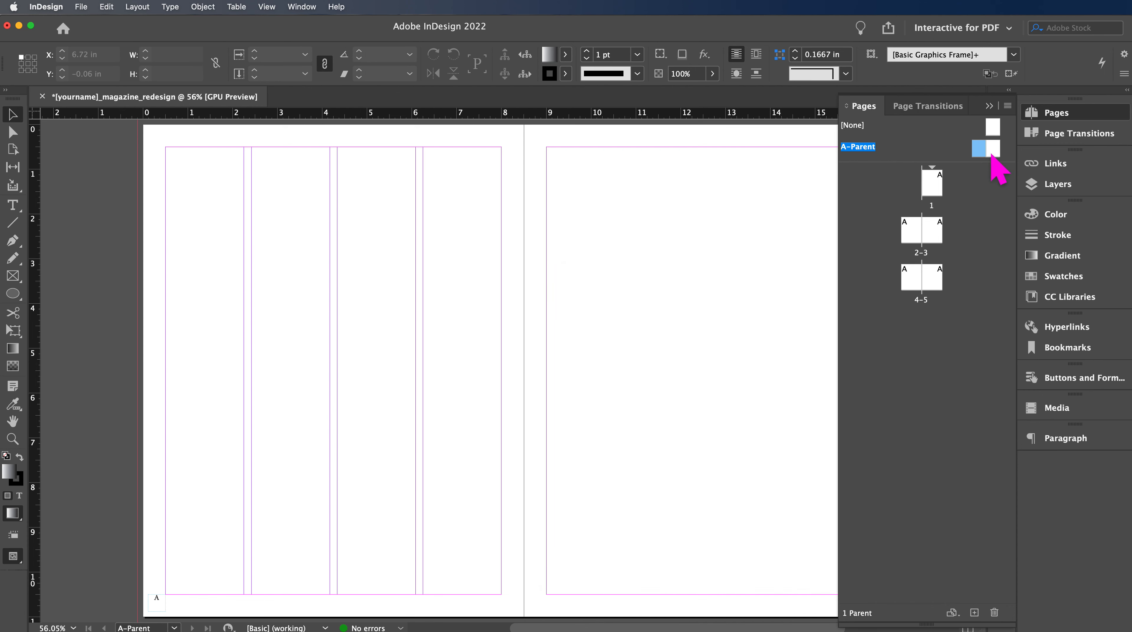
- Divide the right page of the A-Parent spread into 3 columns and look over the whole spread
double_click(993, 150)
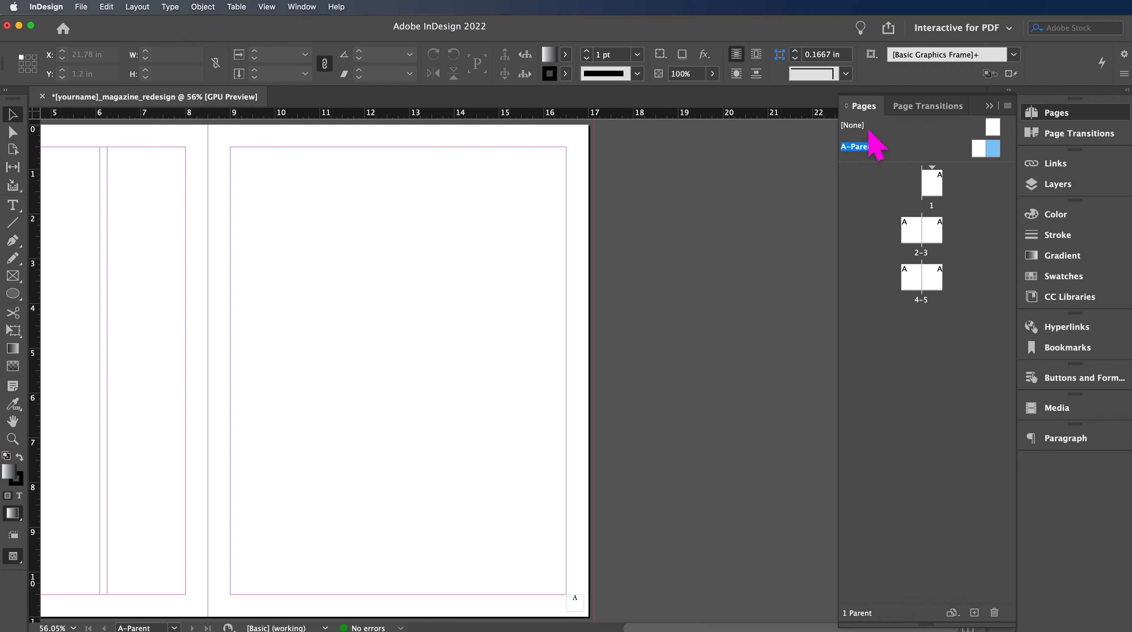
left_click(149, 6)
left_click(168, 38)
left_click(644, 410)
left_click(643, 410)
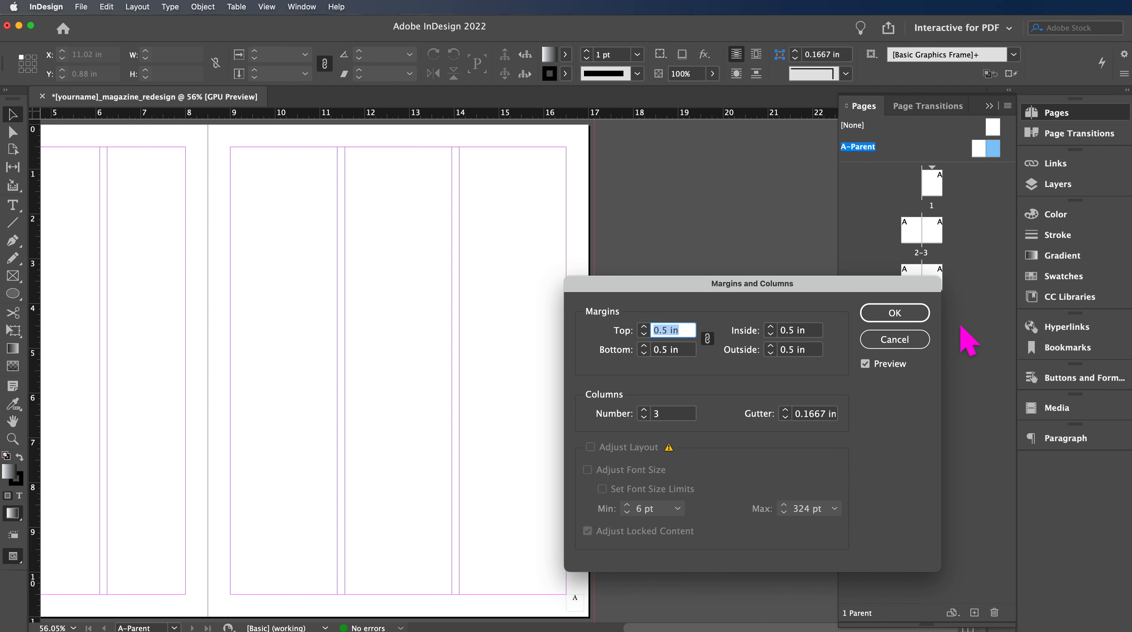
left_click(915, 314)
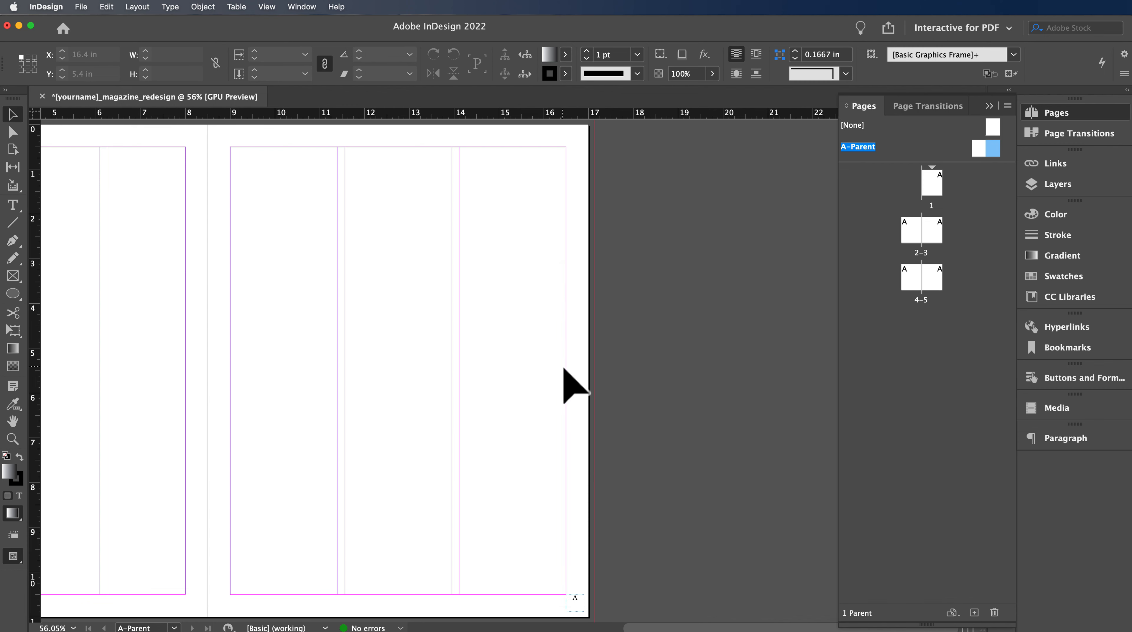
scroll(566, 377, "left", 5)
scroll(566, 376, "up", 2)
scroll(569, 372, "left", 6)
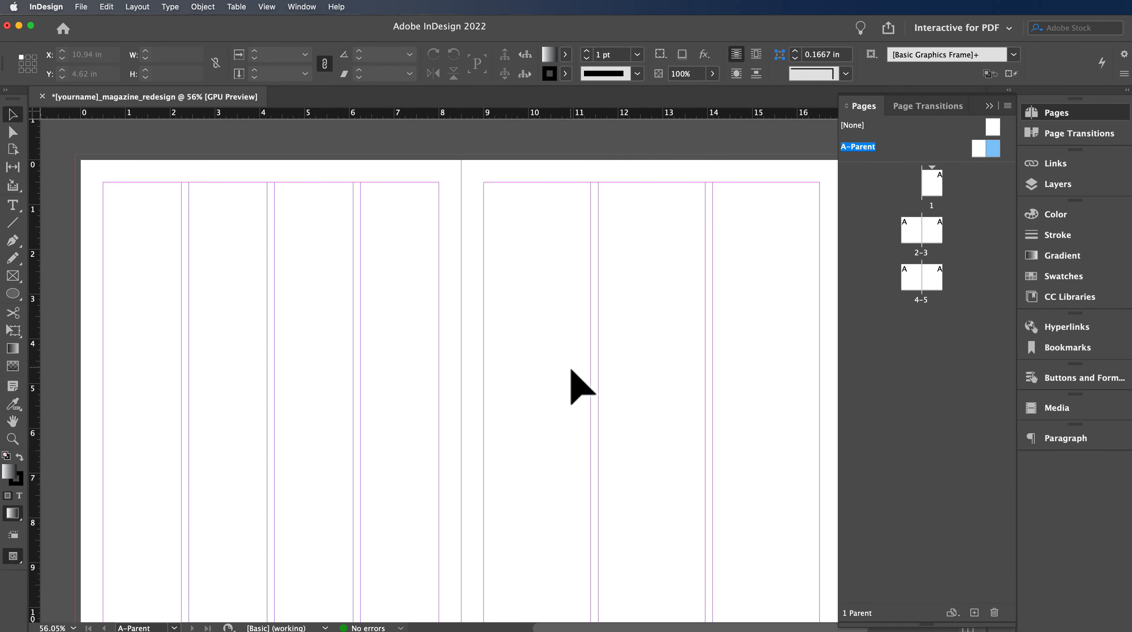
scroll(571, 374, "down", 4)
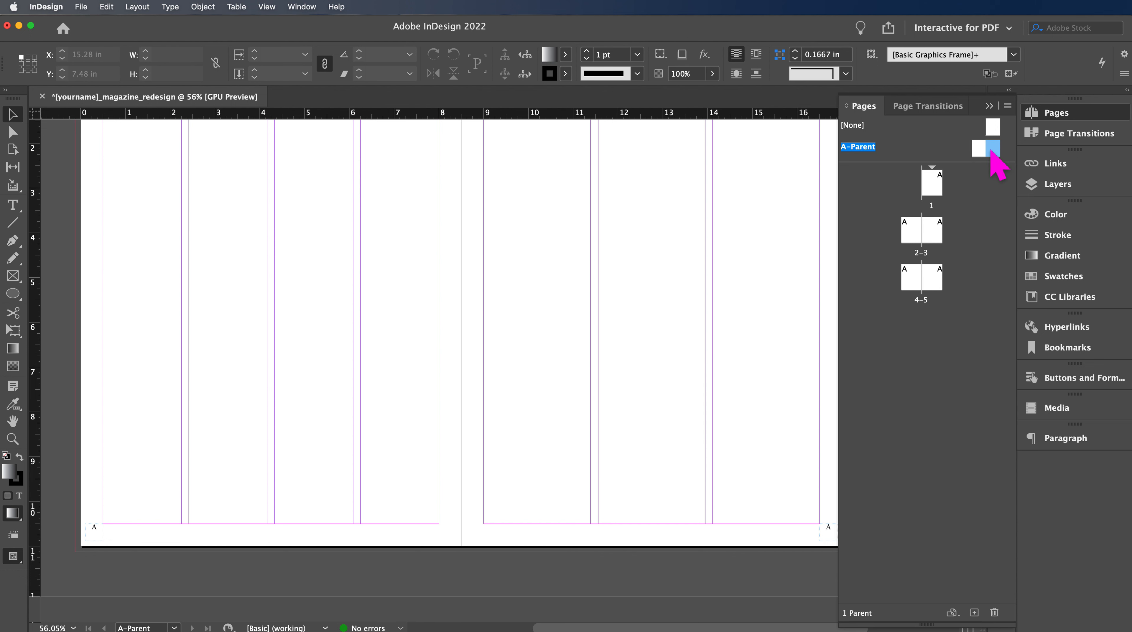
- Add a second parent spread, B-Parent, and open its left page
left_click(983, 615)
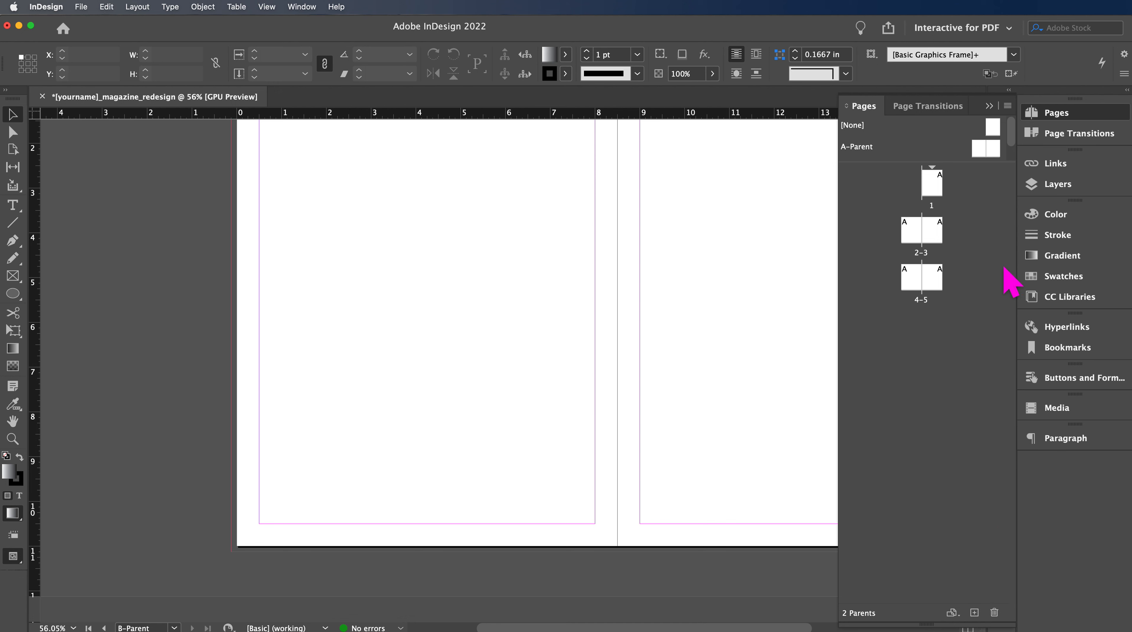
scroll(985, 134, "down", 2)
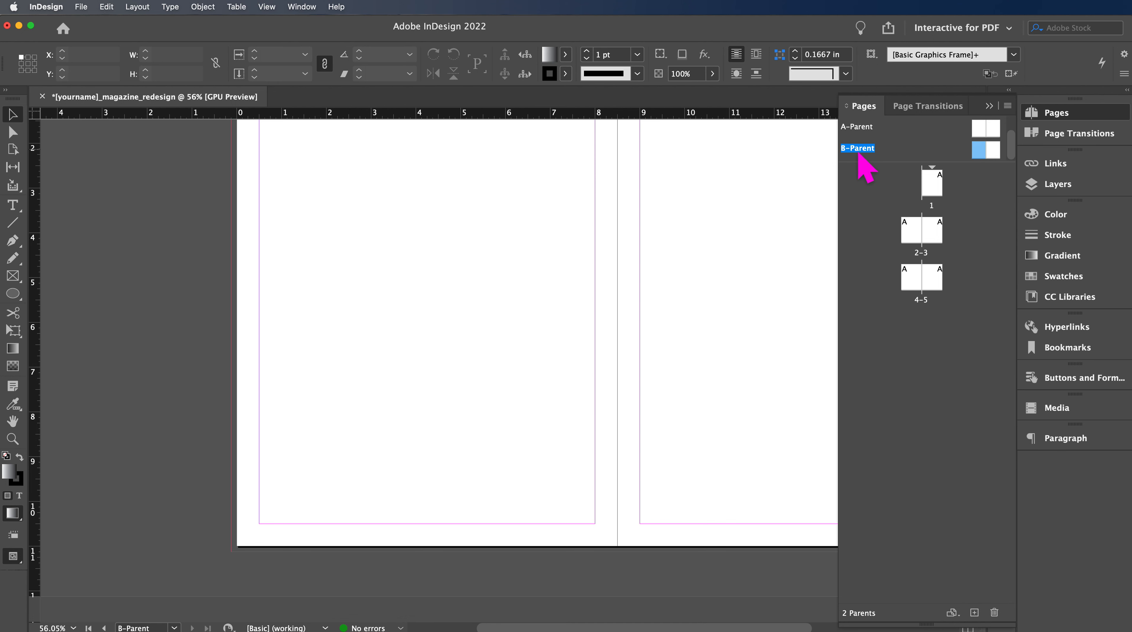
double_click(985, 153)
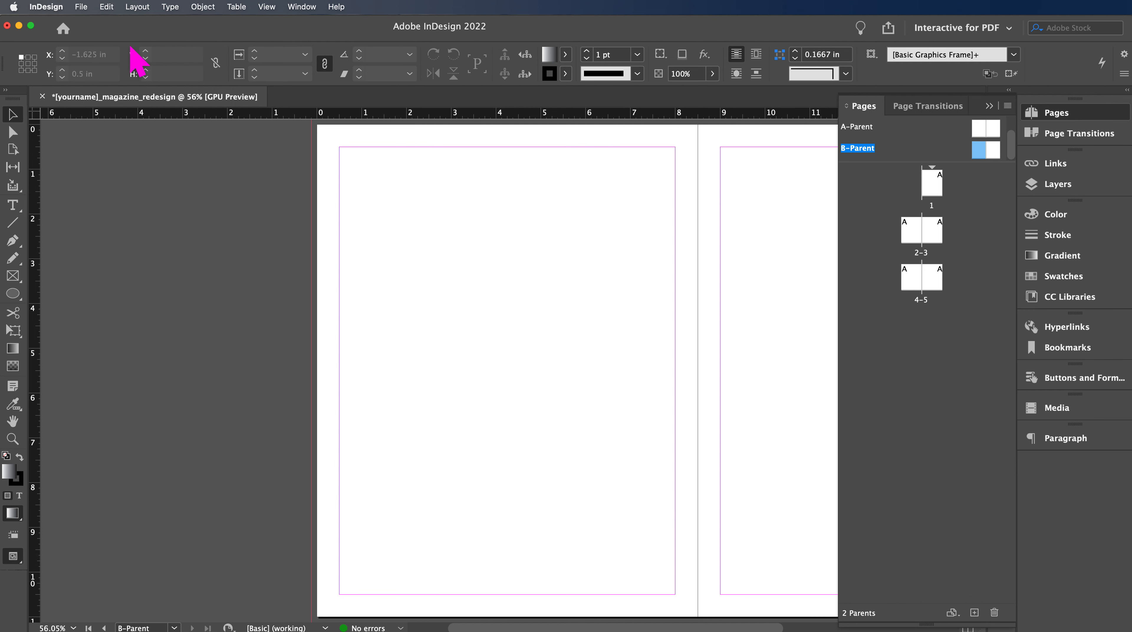
- In Margins and Columns for B-Parent's left page, set 2 columns with a 0.1875 in gutter
left_click(137, 7)
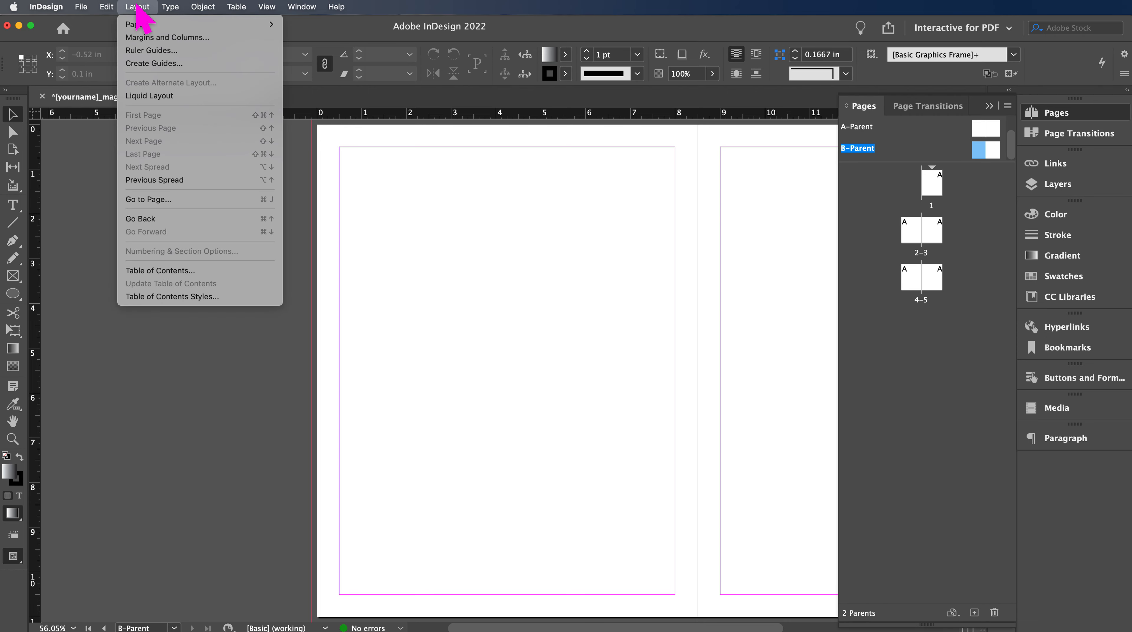
left_click(168, 38)
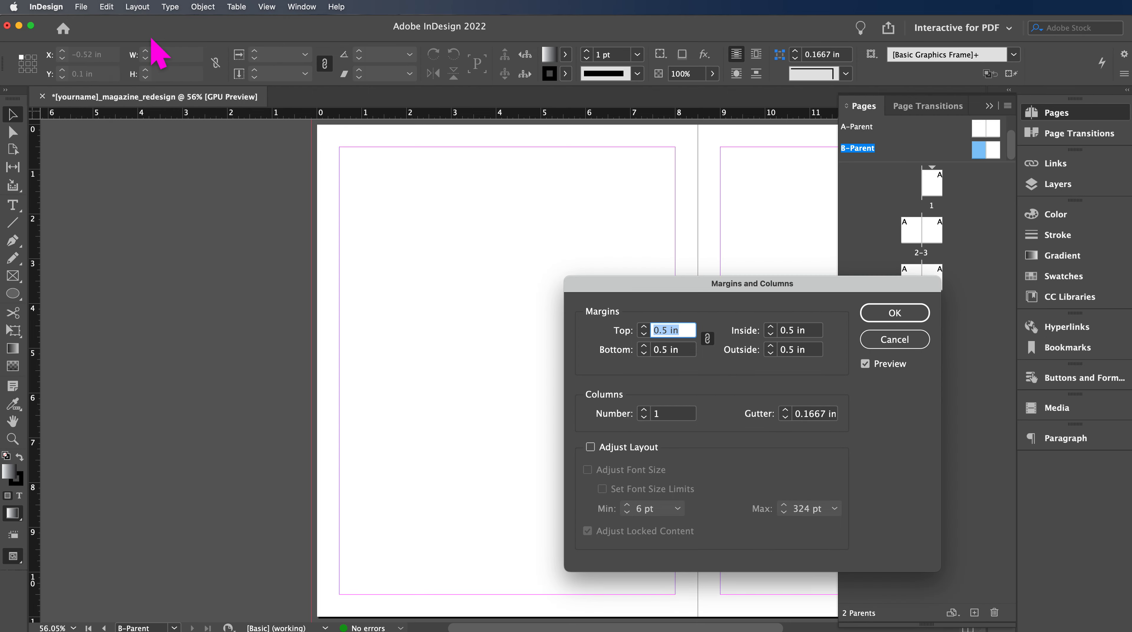
left_click(644, 410)
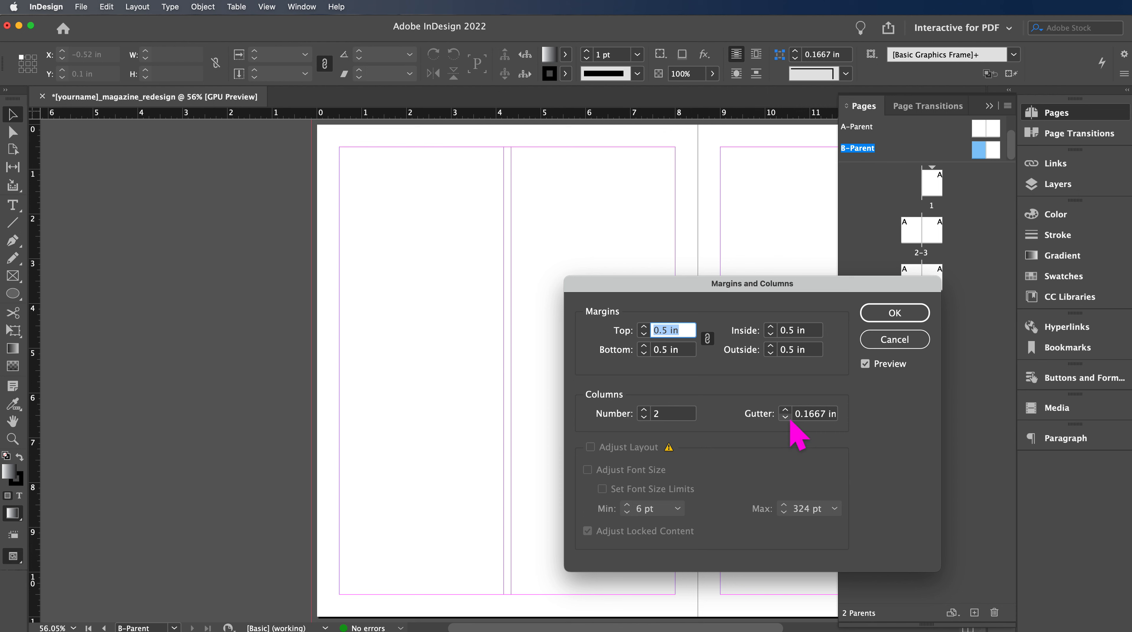
left_click(785, 411)
left_click(786, 410)
left_click(785, 417)
left_click(786, 417)
left_click(785, 418)
left_click(785, 417)
left_click(786, 418)
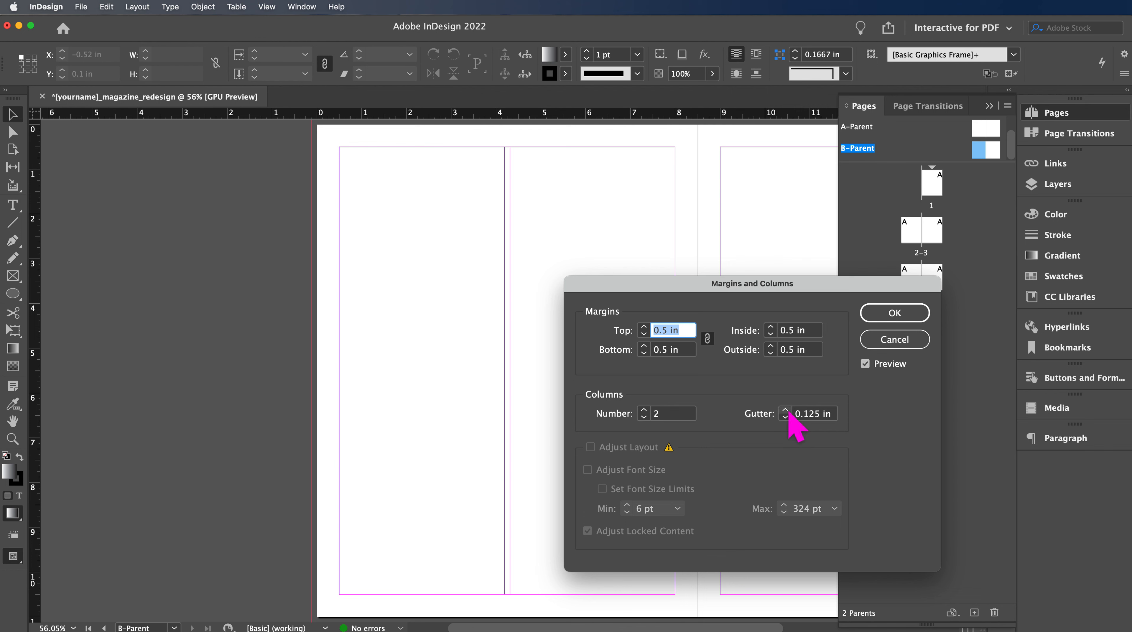
left_click(785, 411)
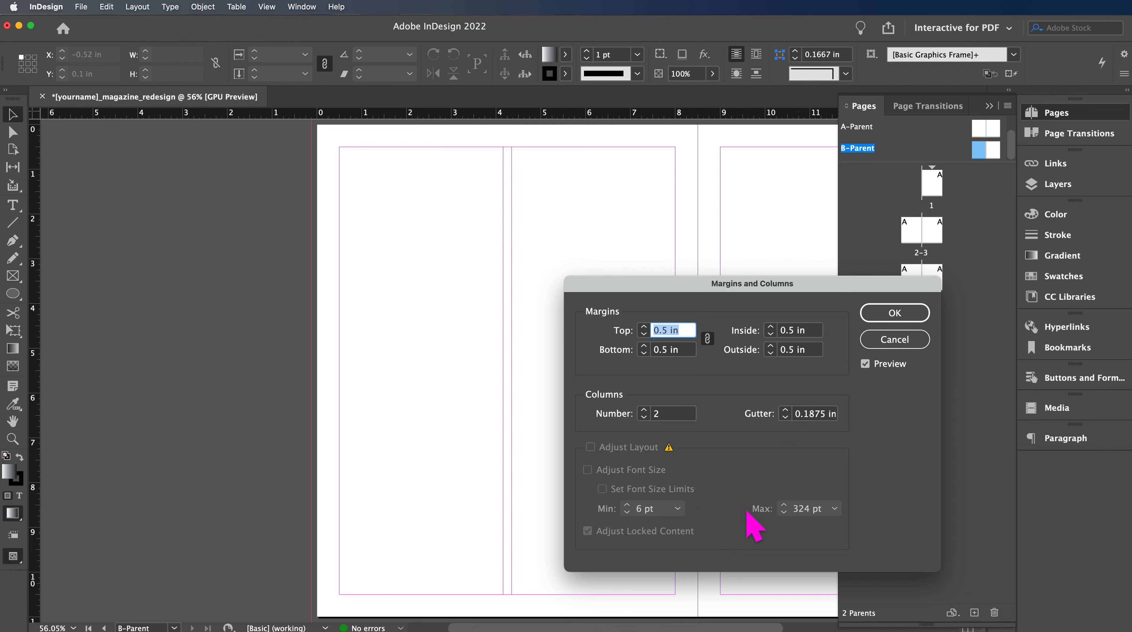
- Try 3 columns with a 0.375 in gutter on B-Parent's left page
left_click(647, 409)
left_click(647, 417)
left_click(647, 418)
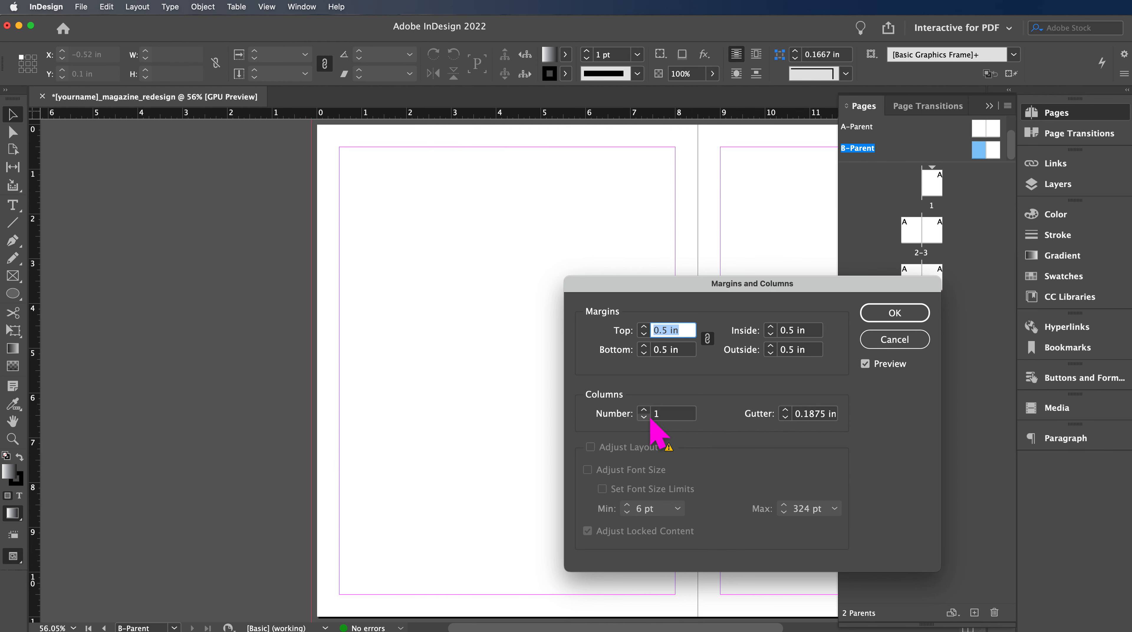
left_click(676, 416)
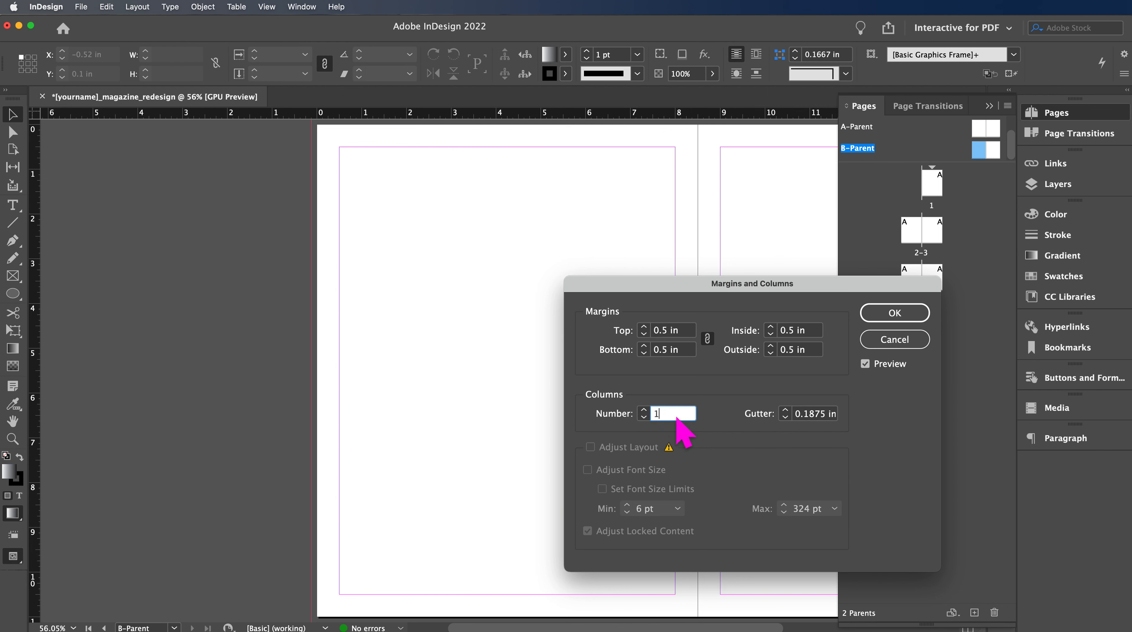
left_click_drag(674, 416, 635, 414)
key("BackSpace")
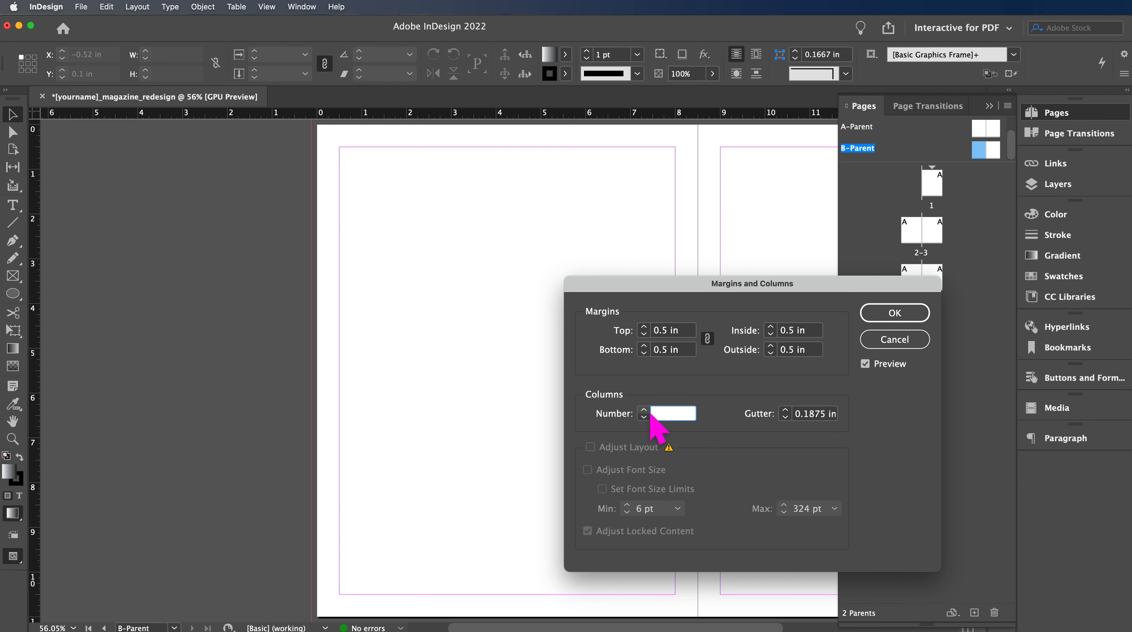
key("Tab")
left_click(772, 455)
key("Up")
key("Up")
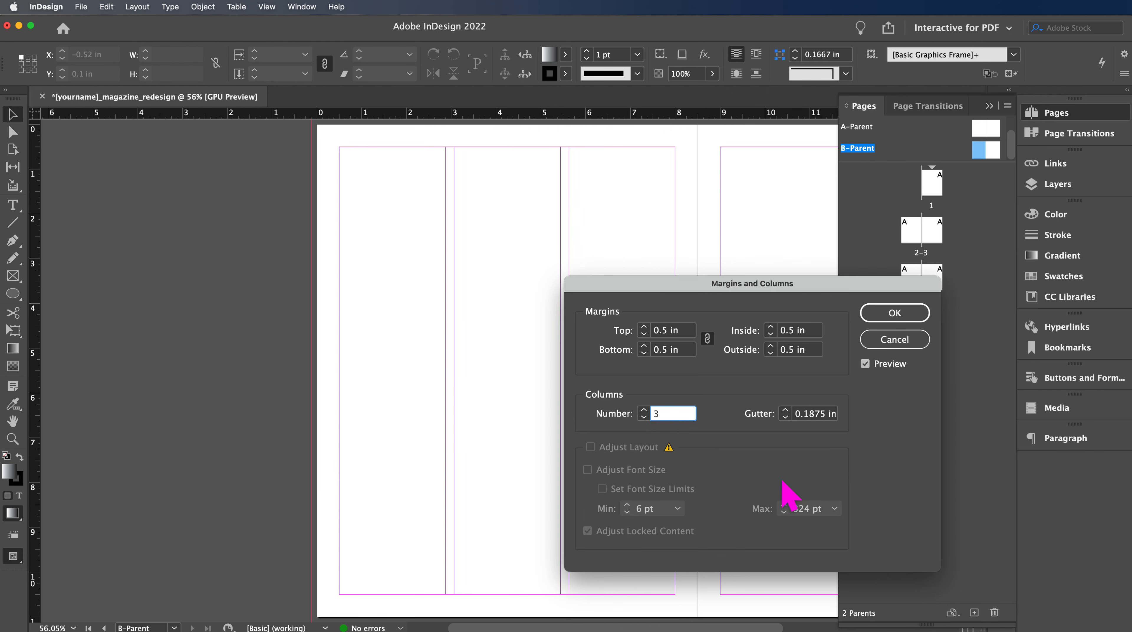
left_click(786, 410)
left_click(786, 410)
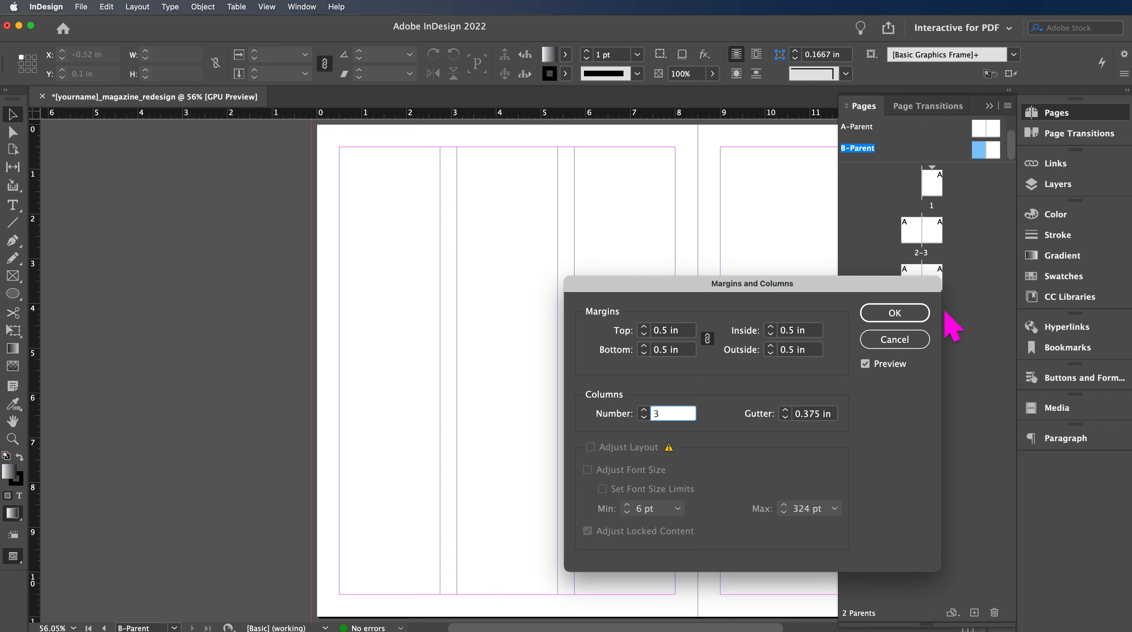
left_click(894, 313)
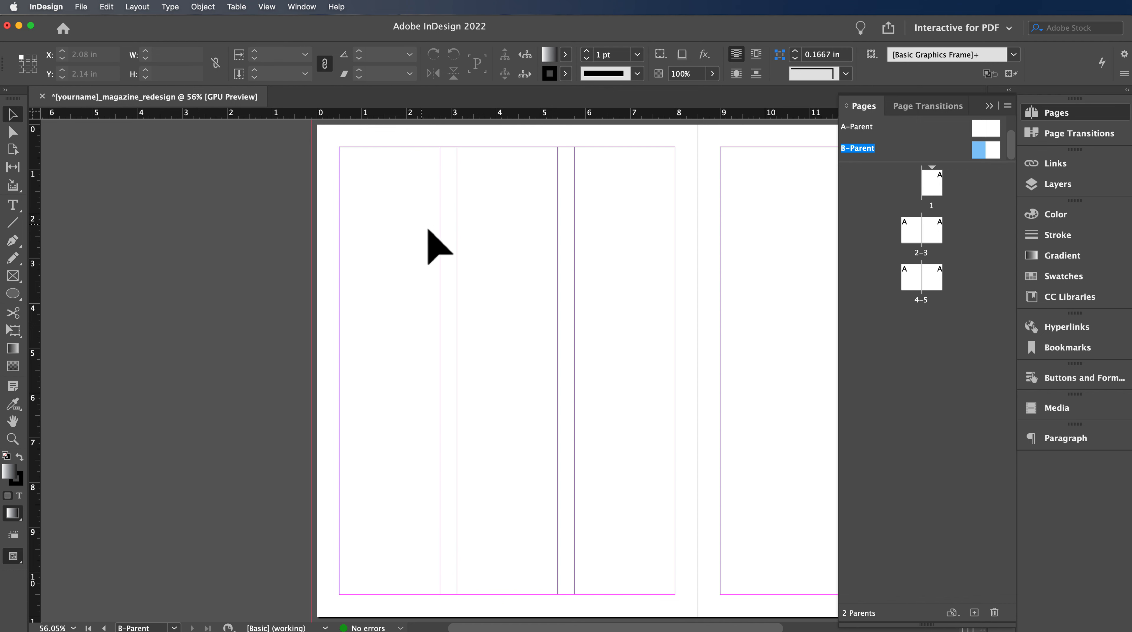
- Undo the last column change on B-Parent's left page
left_click(137, 6)
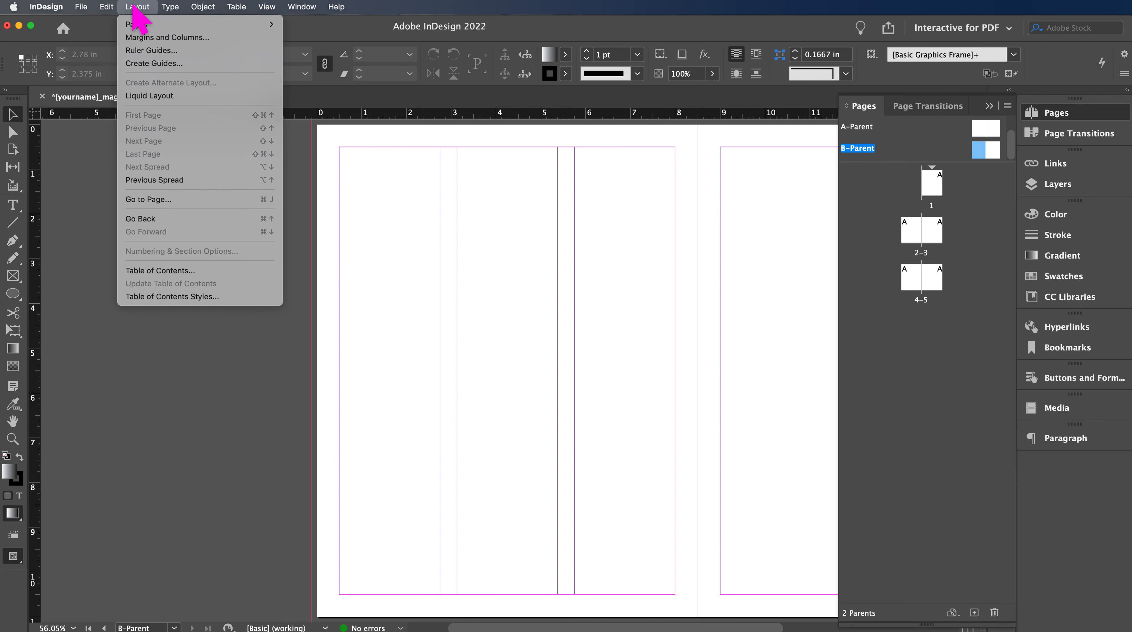
left_click(436, 391)
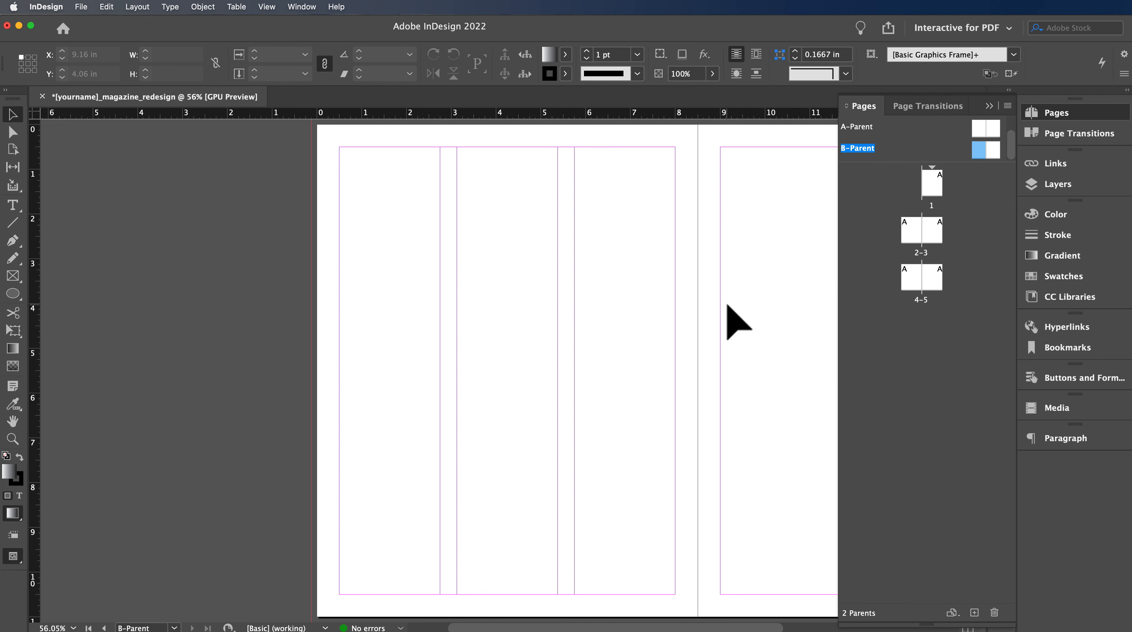
key("super+z")
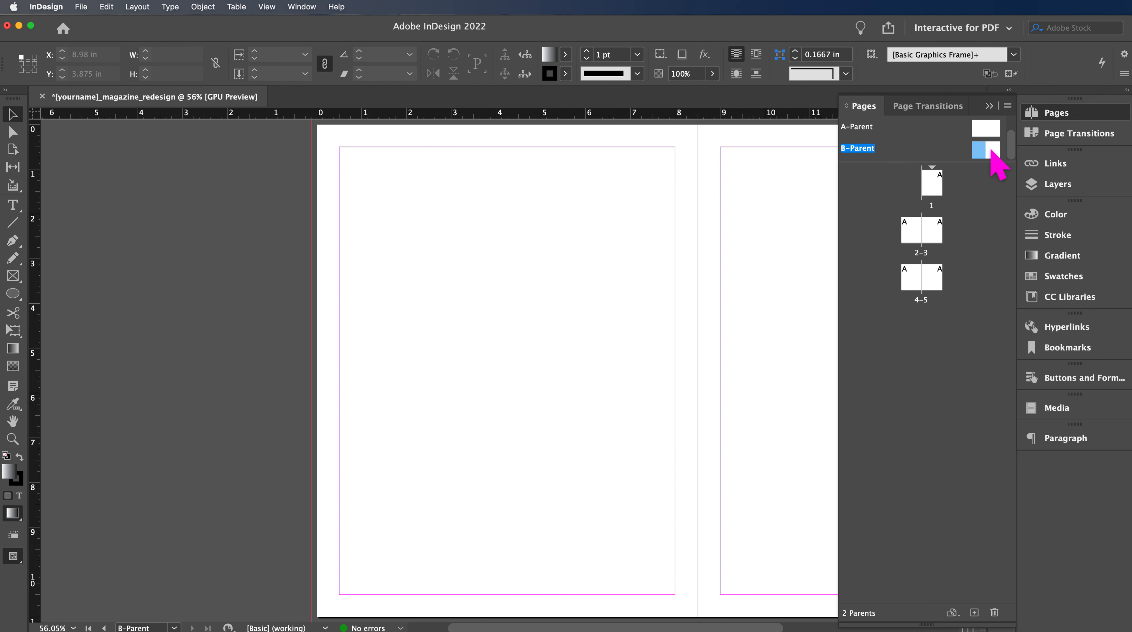
- Divide B-Parent's left page into 4 columns through Margins and Columns
left_click(137, 6)
left_click(150, 38)
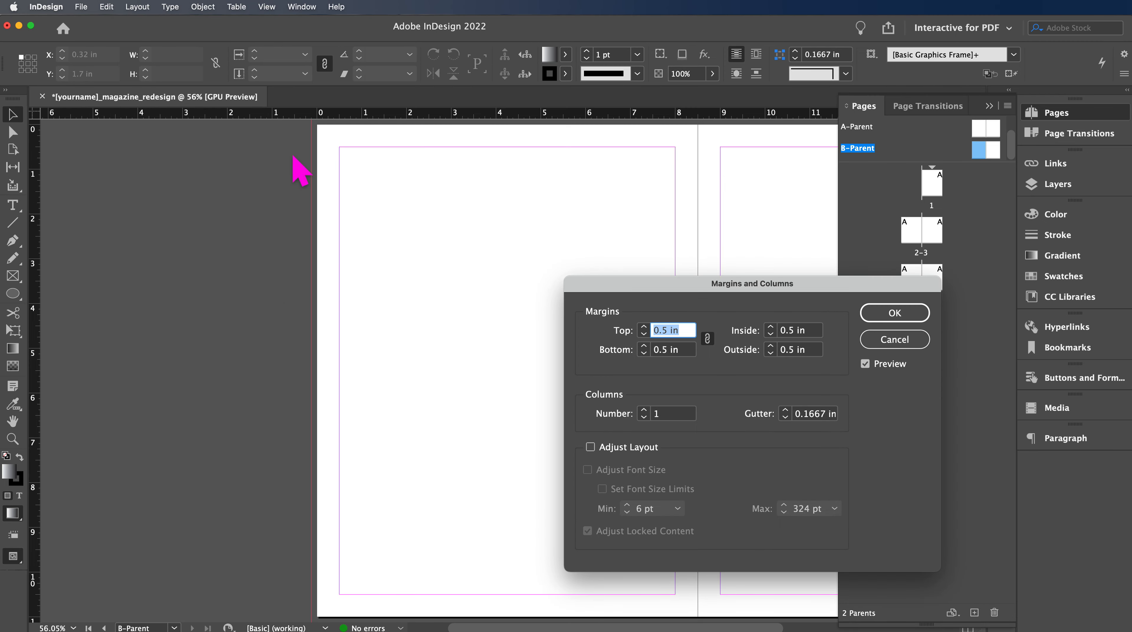
left_click(649, 410)
left_click(649, 410)
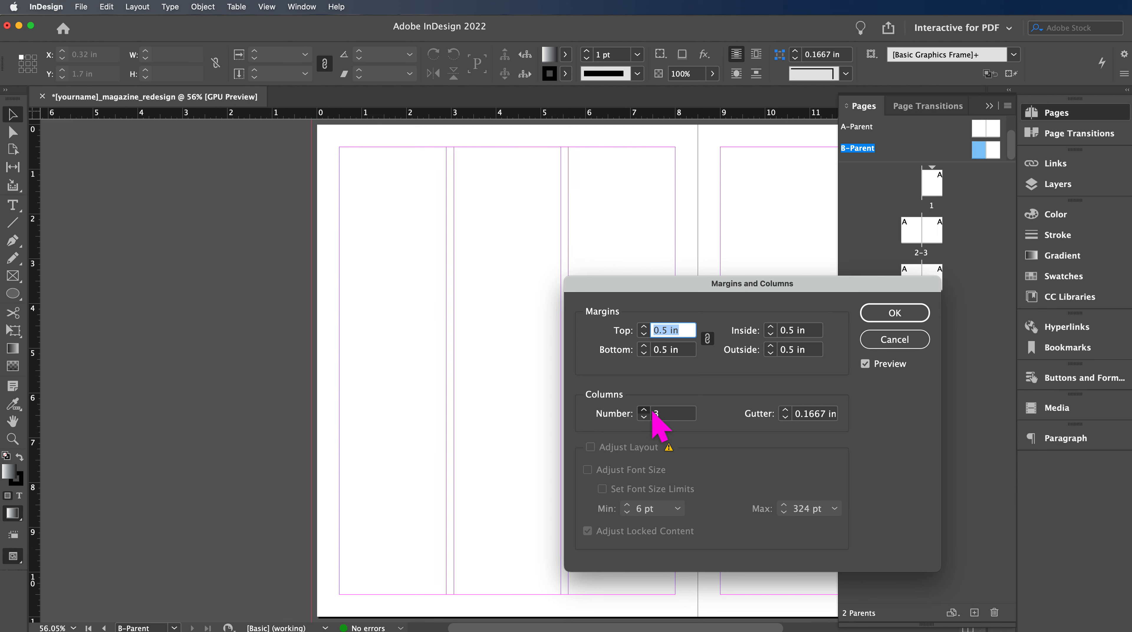
left_click(649, 411)
left_click(897, 315)
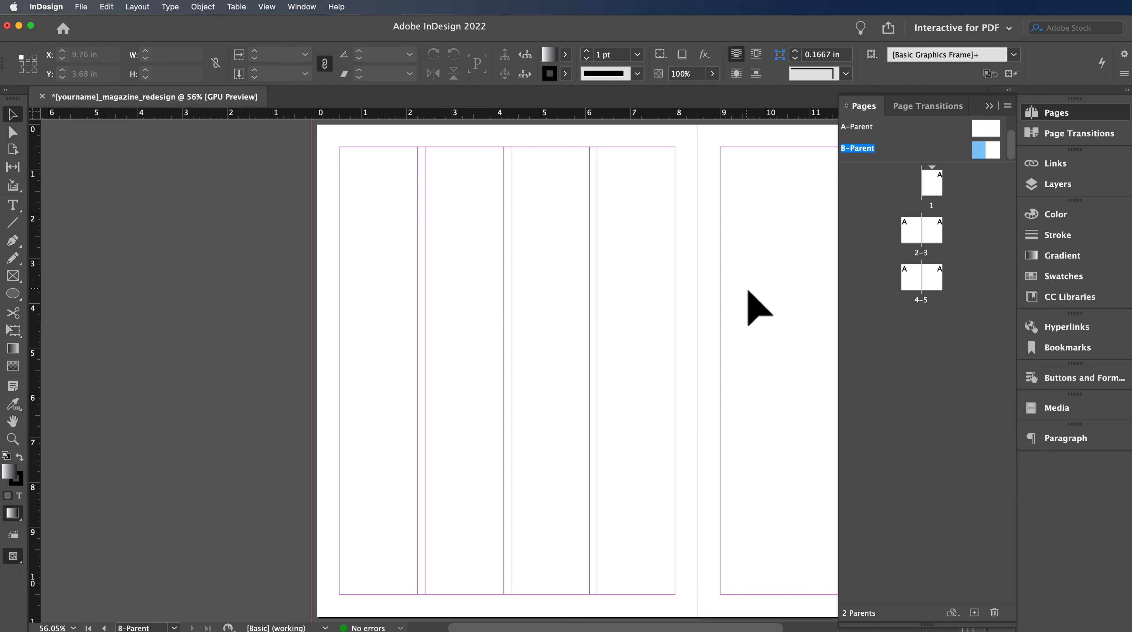
- Divide B-Parent's right page into 4 columns through Margins and Columns
left_click(995, 152)
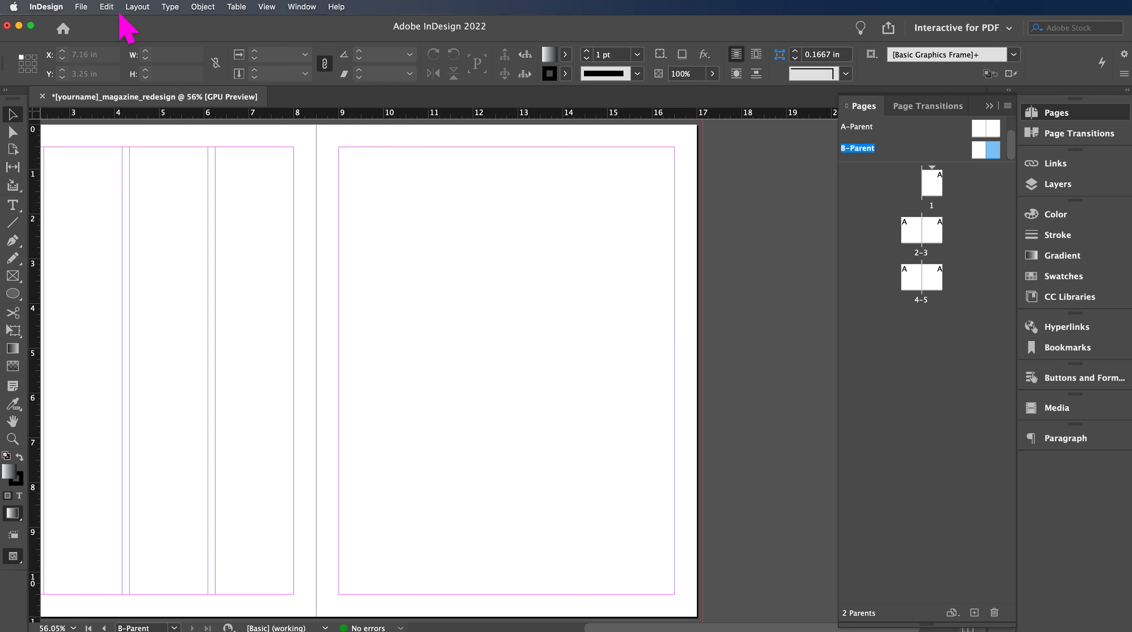
left_click(135, 6)
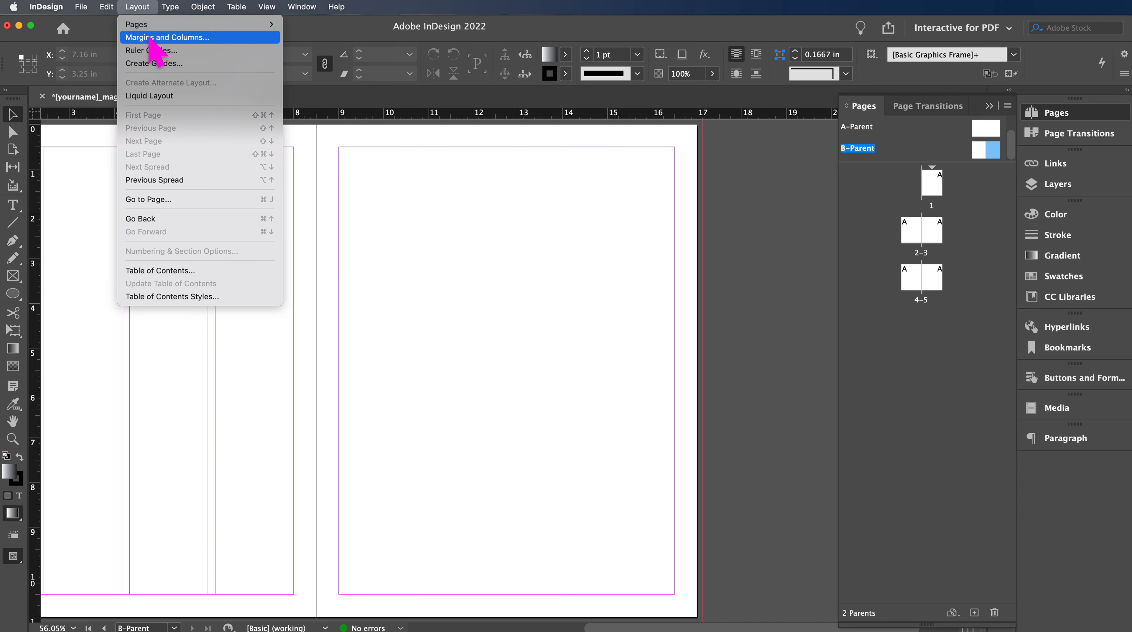
left_click(209, 39)
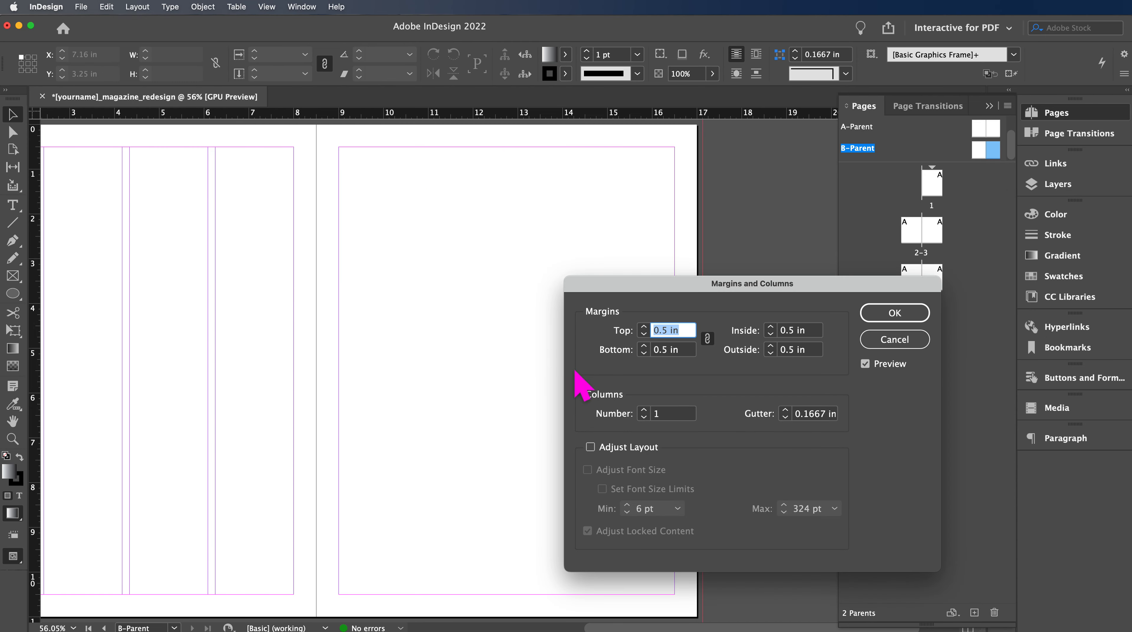
left_click(643, 409)
left_click(644, 409)
left_click(643, 410)
left_click(644, 410)
left_click(644, 417)
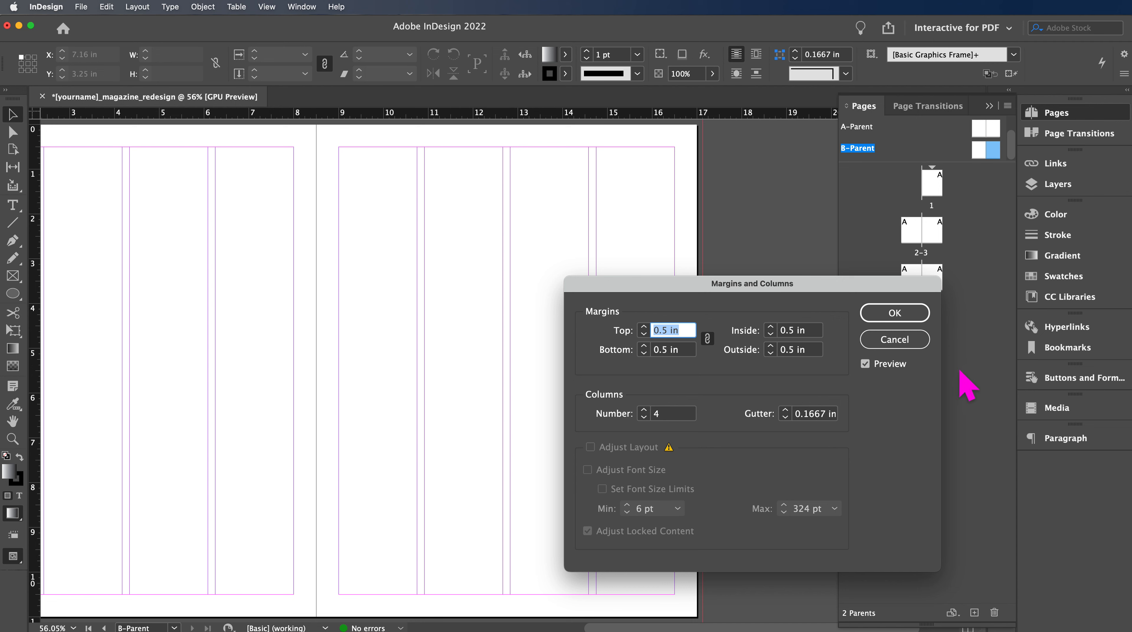
left_click(908, 317)
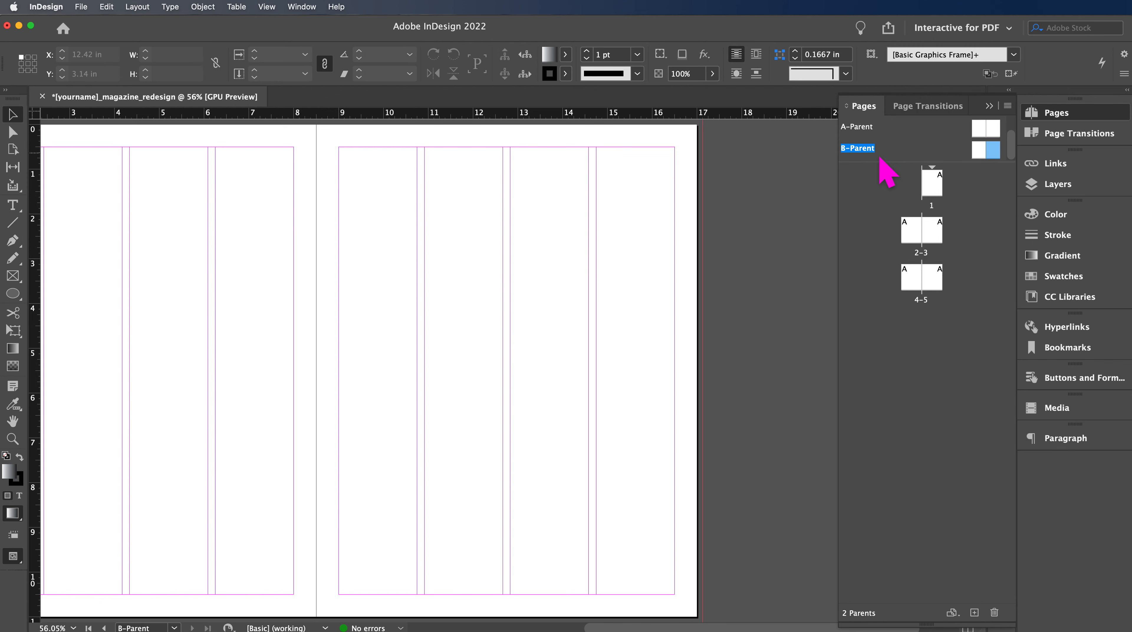
- Select both pages of the 4-5 spread and apply the B-Parent to them
double_click(912, 232)
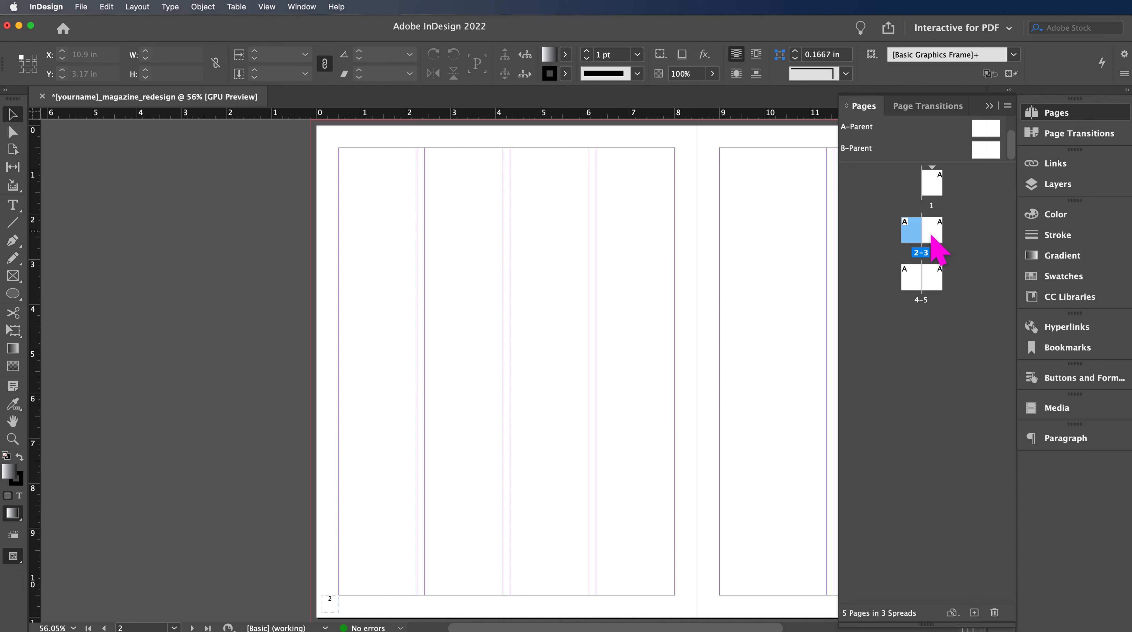
scroll(723, 273, "right", 5)
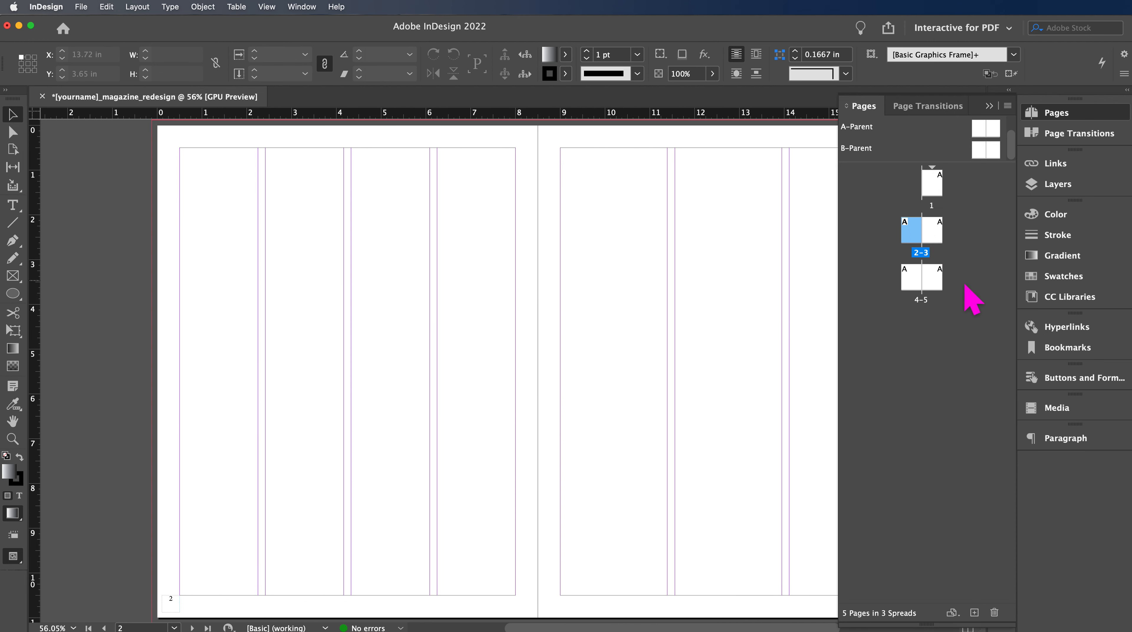
double_click(917, 283)
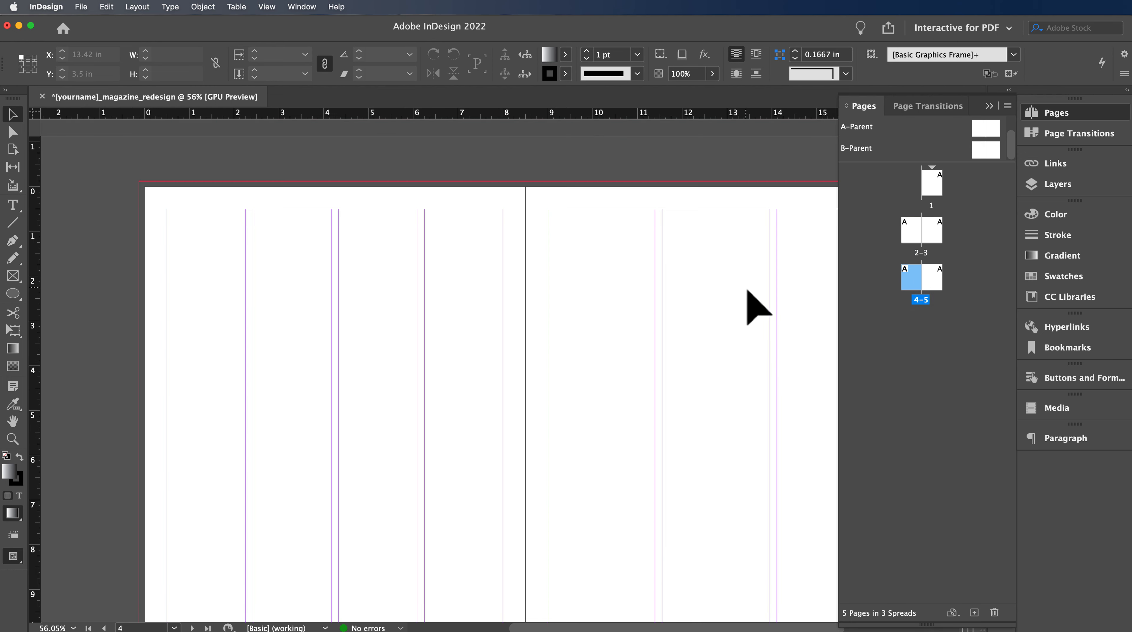
scroll(747, 290, "down", 4)
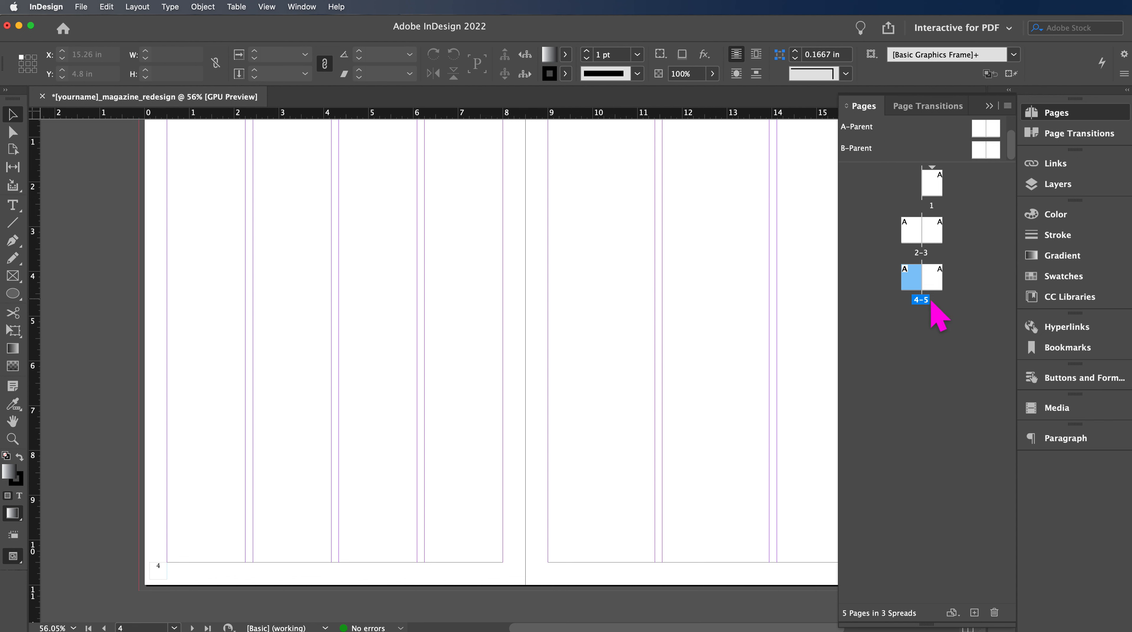
left_click(936, 280, "shift")
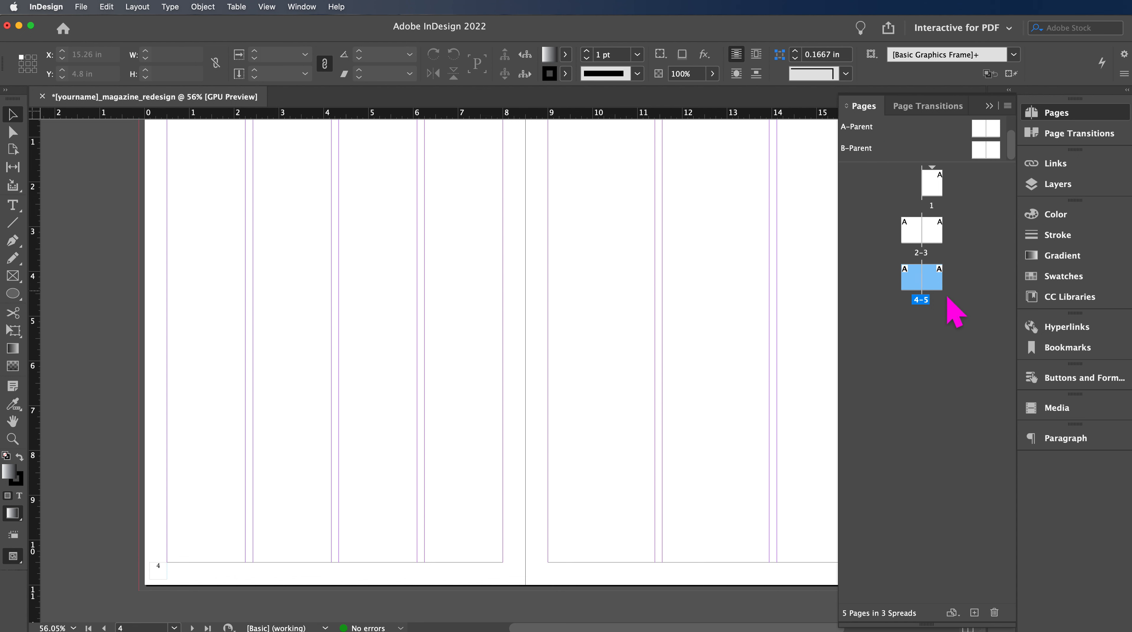
right_click(938, 285)
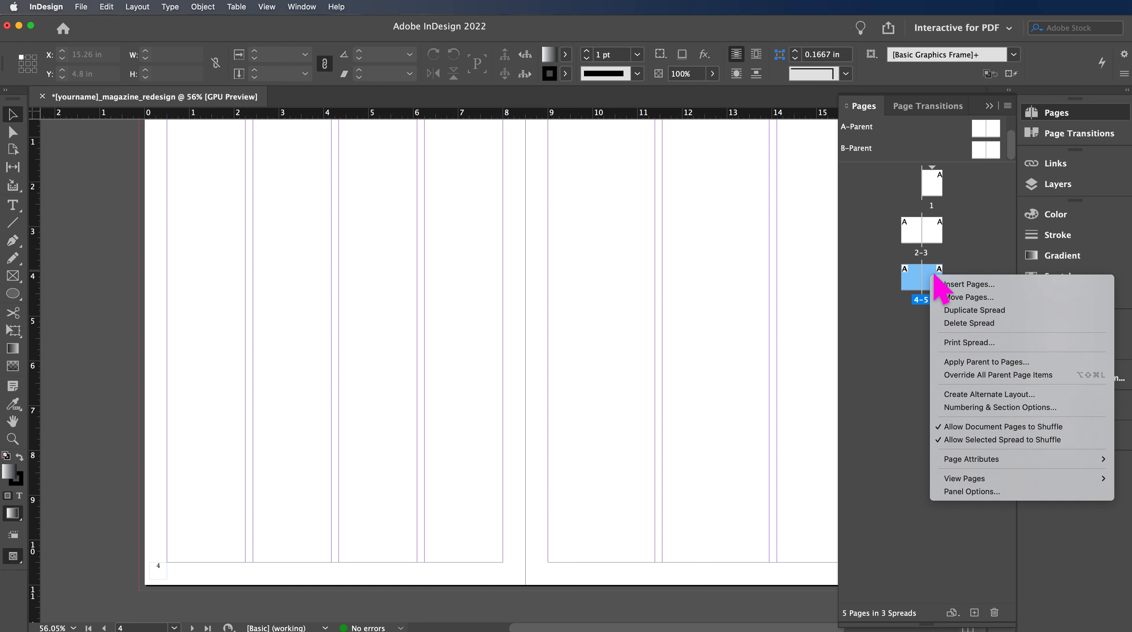
left_click(1008, 363)
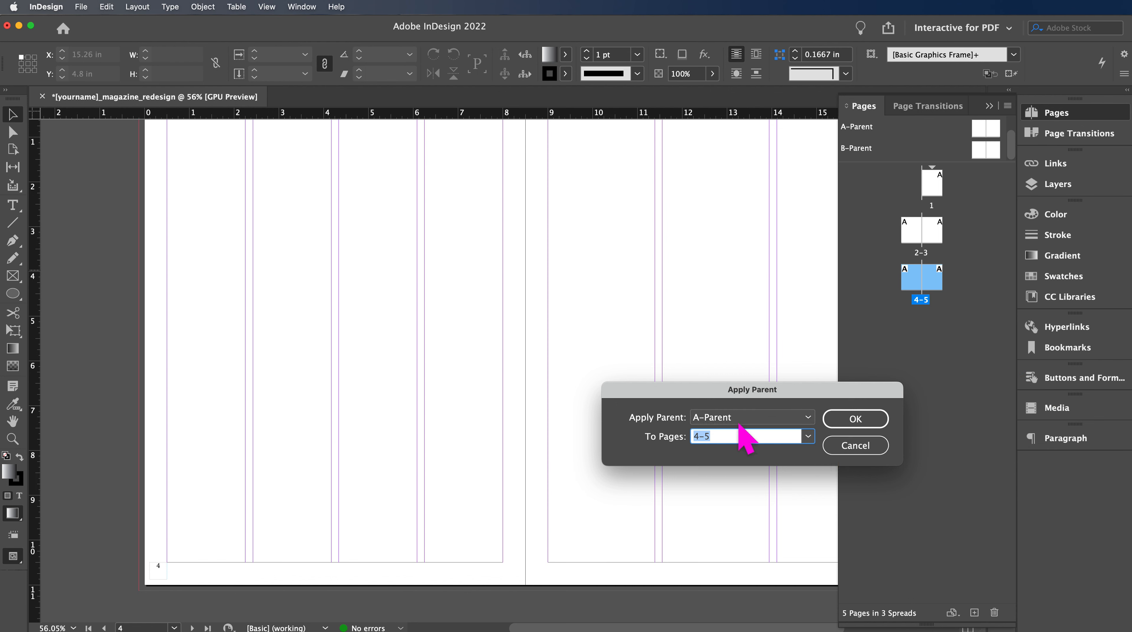
left_click(808, 437)
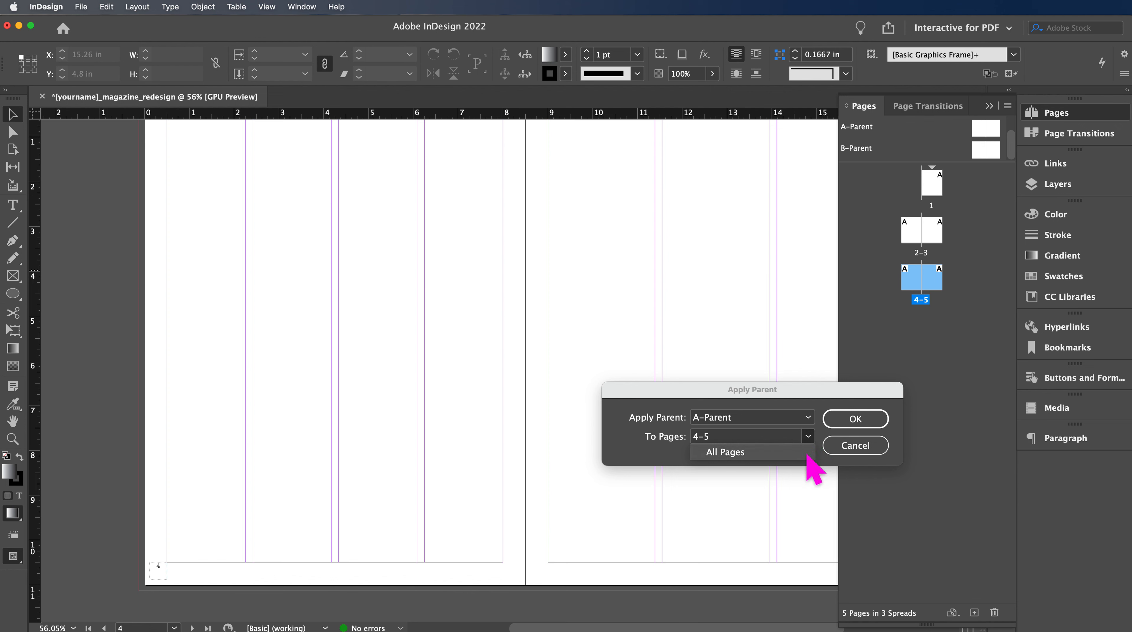
left_click(811, 418)
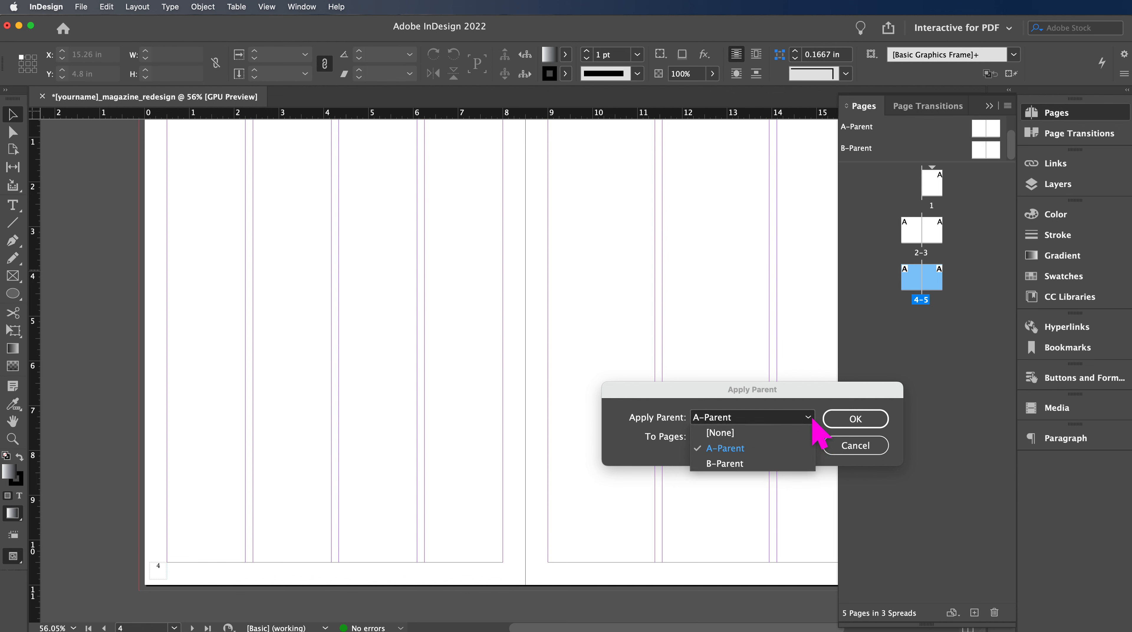
left_click(799, 464)
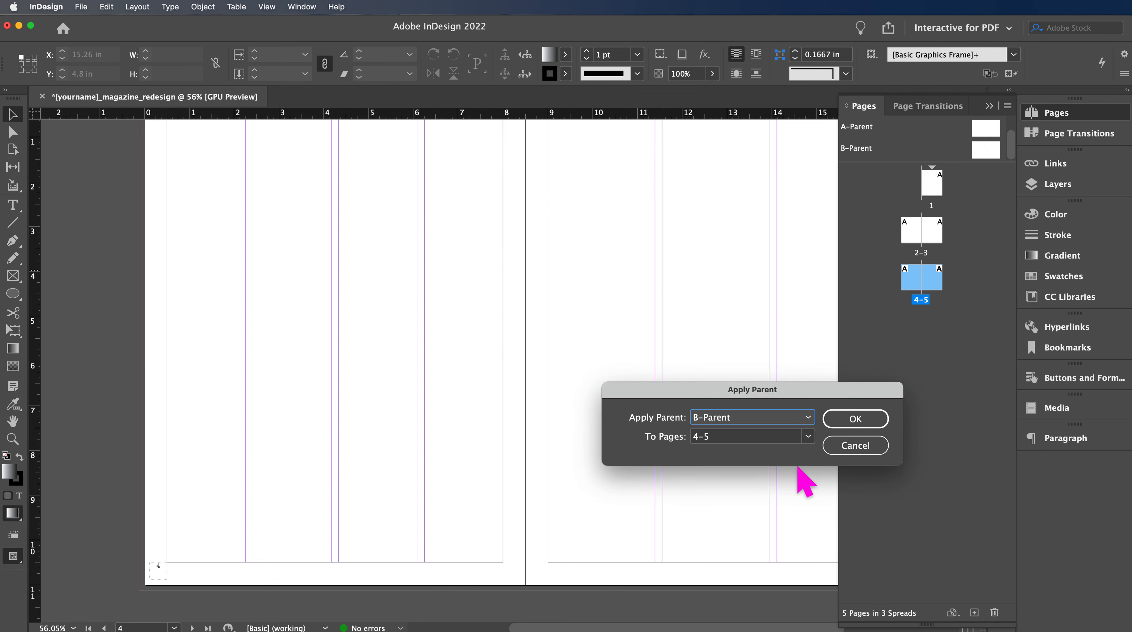
left_click(863, 424)
- Examine the column layout and page number area on spread 4-5 and compare them with the earlier pages
scroll(691, 388, "right", 3)
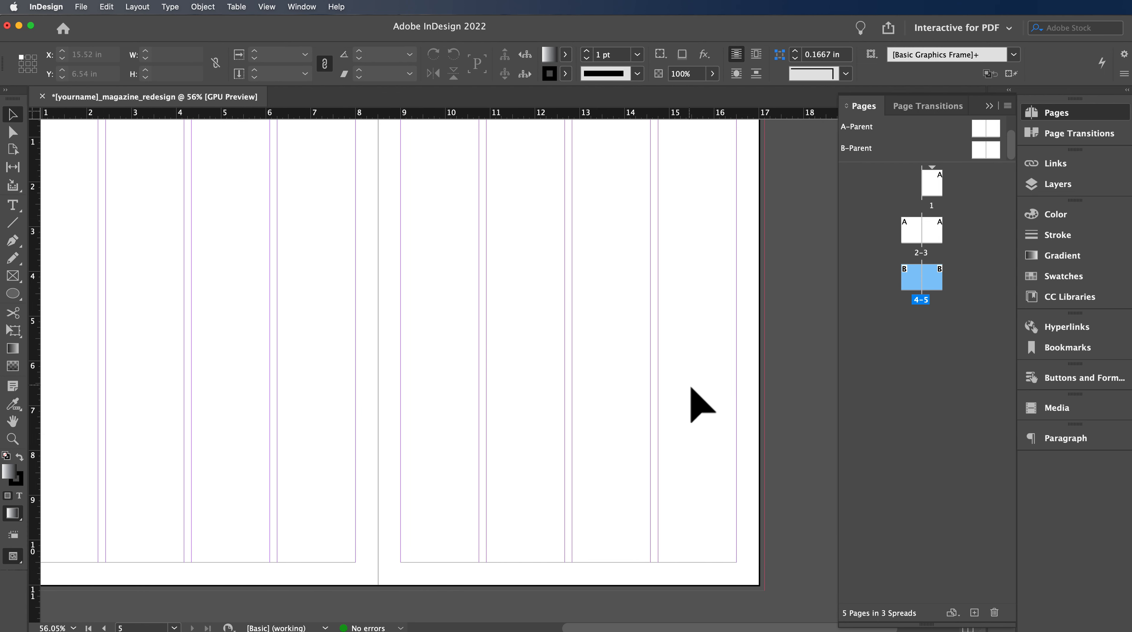
scroll(690, 388, "left", 2)
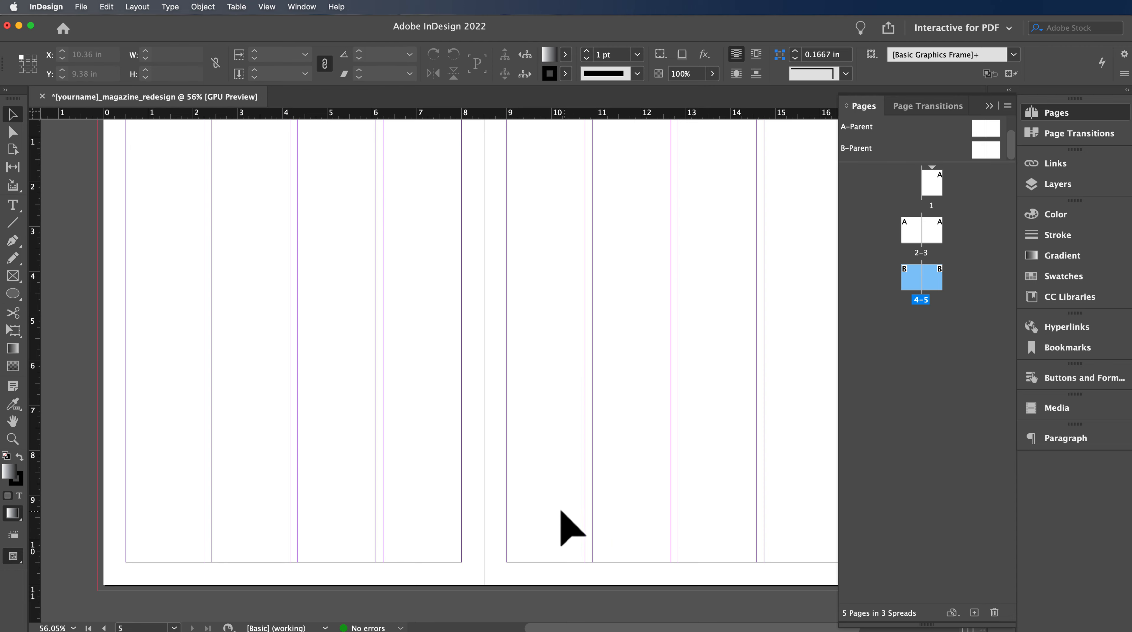
scroll(566, 522, "up", 5)
scroll(569, 524, "down", 5)
scroll(568, 525, "up", 6)
scroll(564, 509, "up", 10)
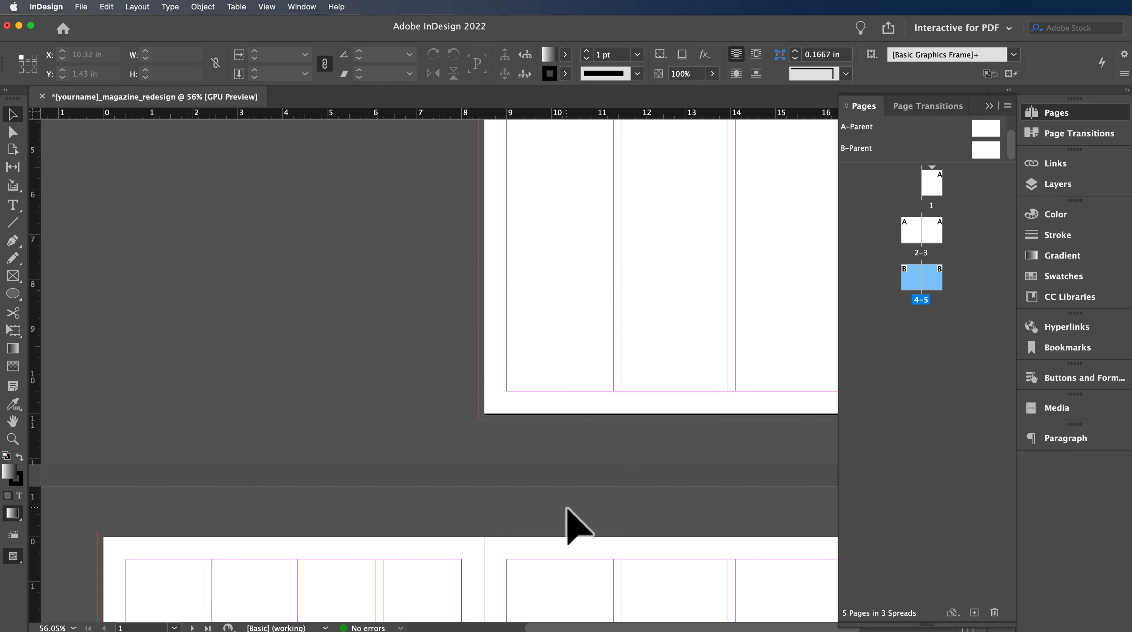
scroll(580, 525, "right", 4)
scroll(579, 526, "down", 5)
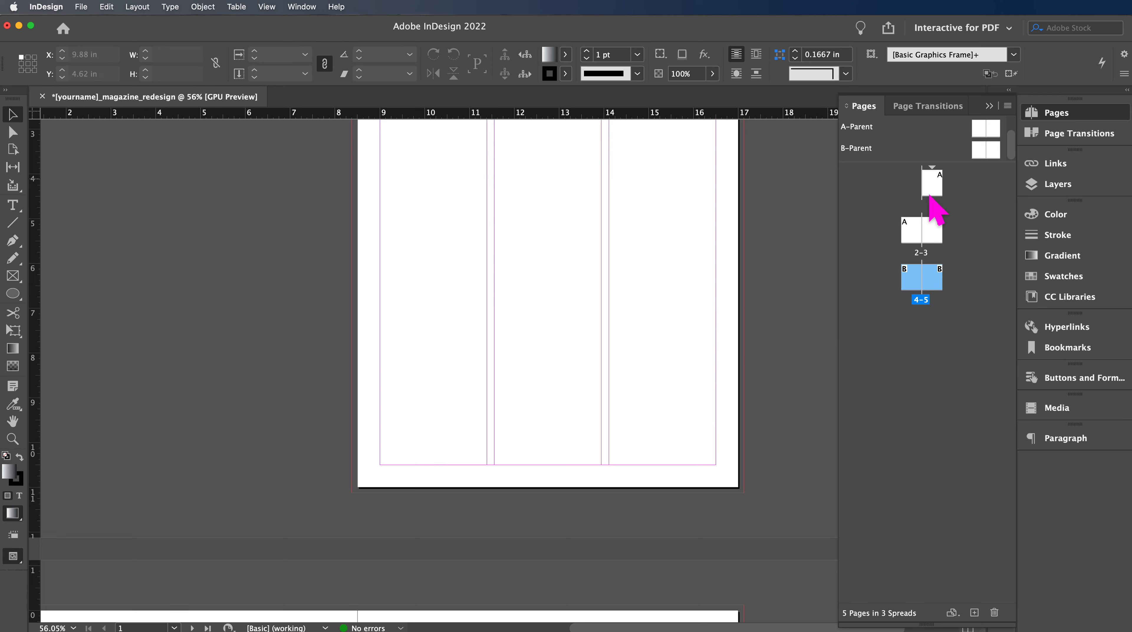
- Override all parent page items on page 1
left_click(929, 183)
right_click(930, 184)
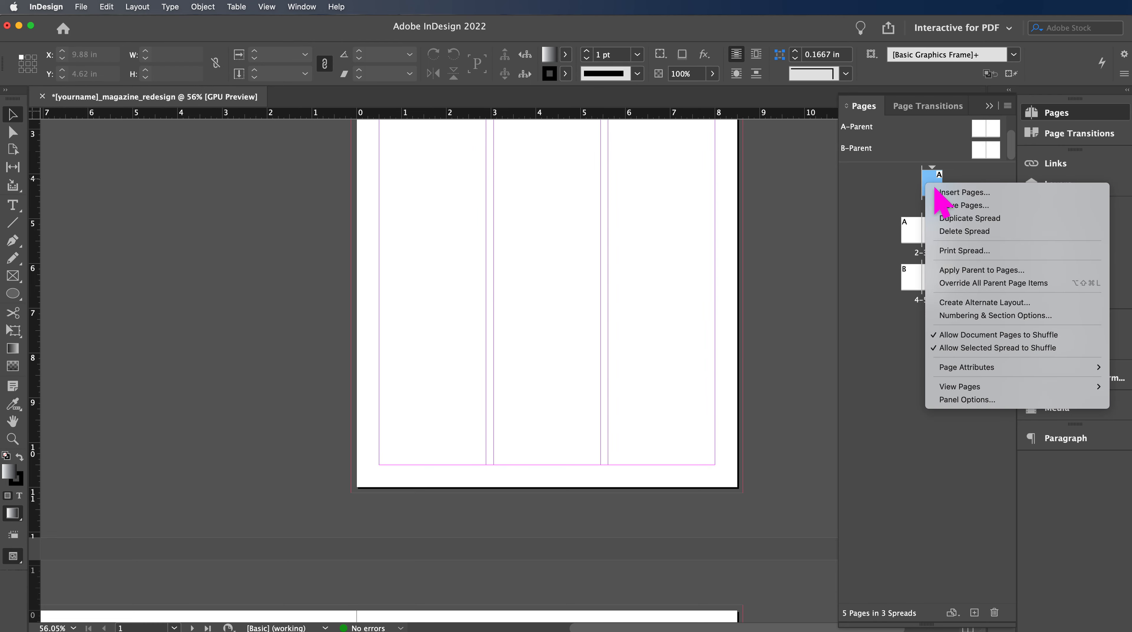
left_click(994, 289)
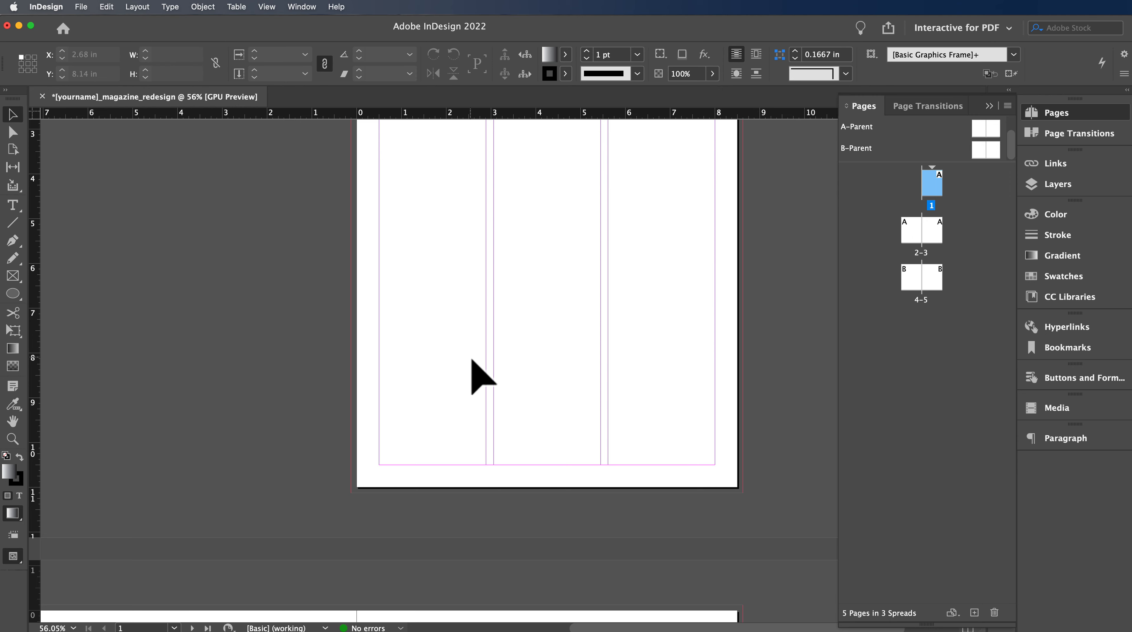
- Divide page 1 into 8 columns through Margins and Columns
left_click(148, 8)
left_click(161, 39)
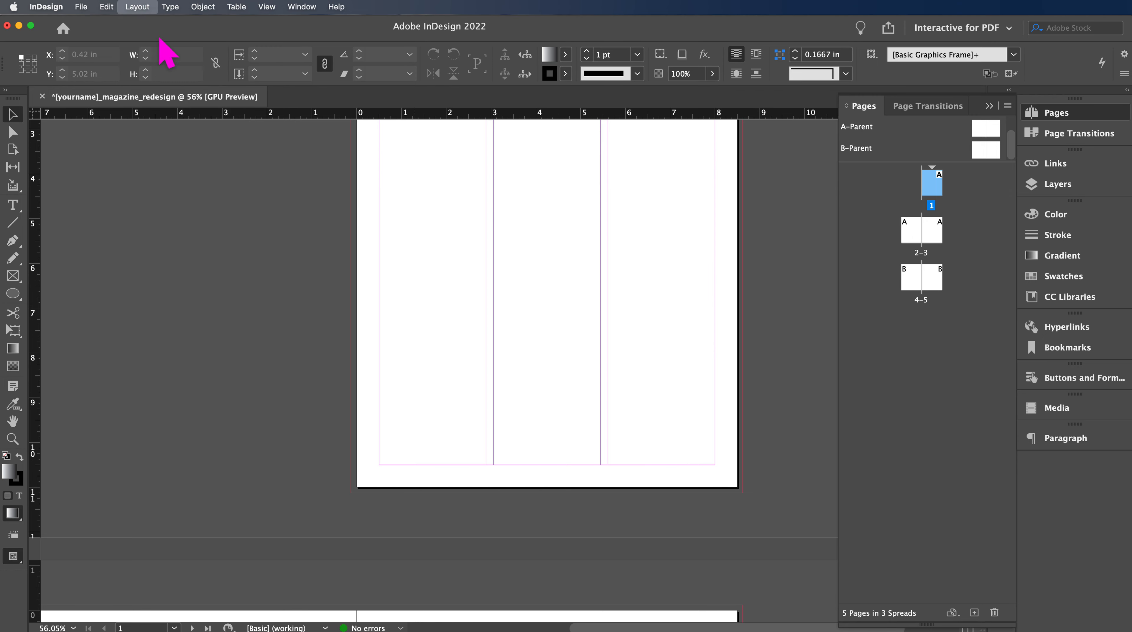
left_click(645, 411)
left_click(644, 412)
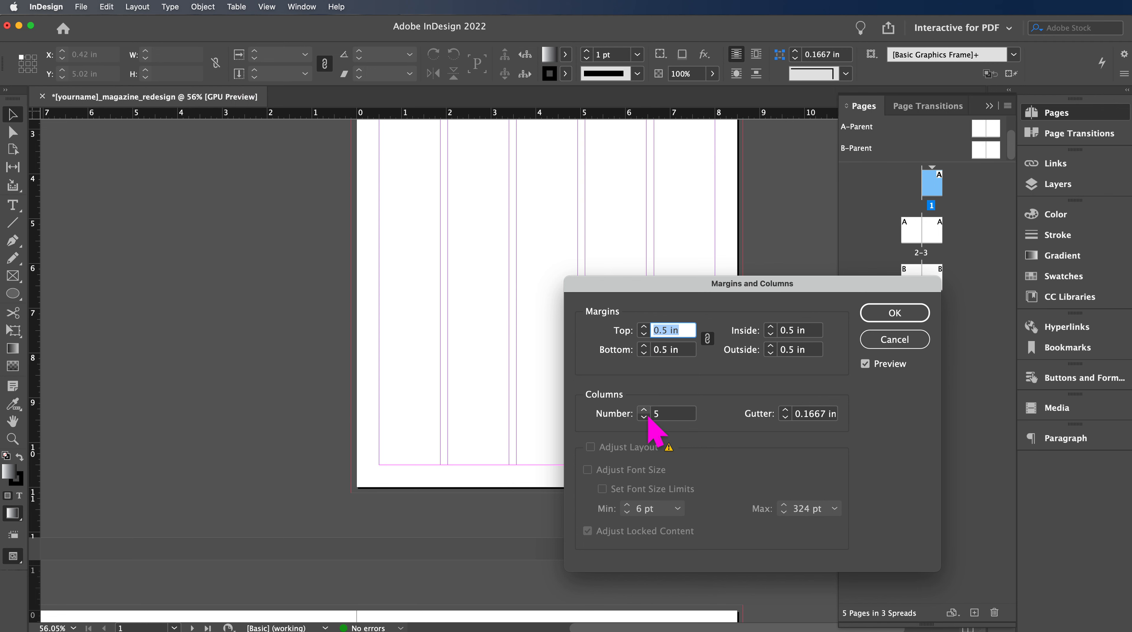
left_click(645, 411)
left_click(644, 411)
left_click(644, 412)
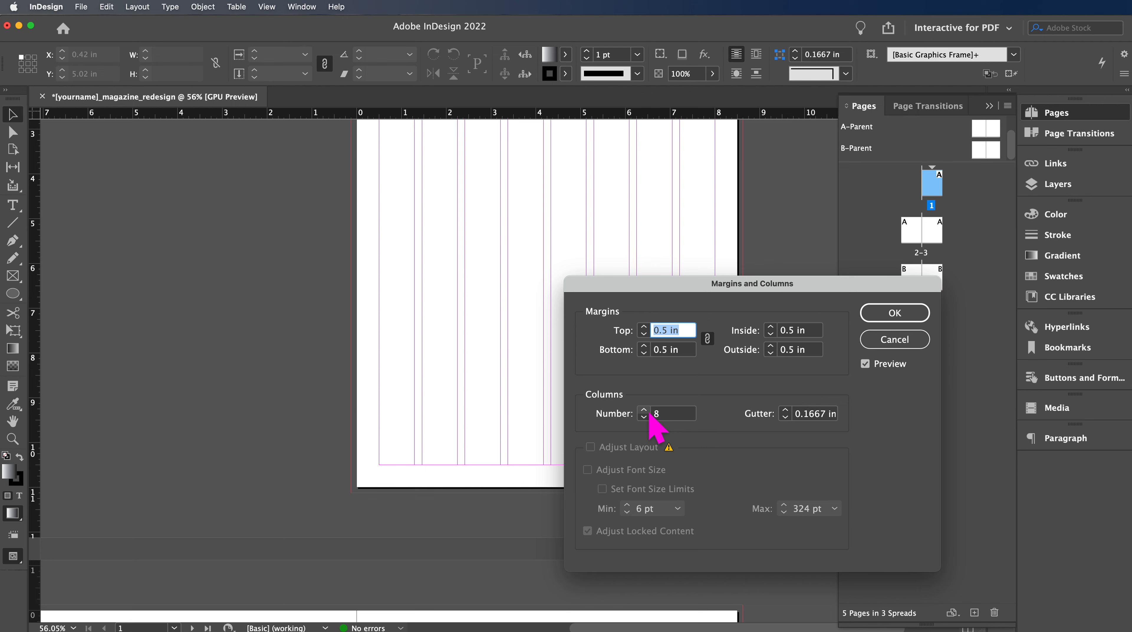
left_click(903, 318)
- Create a text frame about 5.58 in wide and 1.23 in high at page 2's top-left margin and enter "Headlines"
scroll(530, 392, "down", 5)
scroll(531, 391, "down", 2)
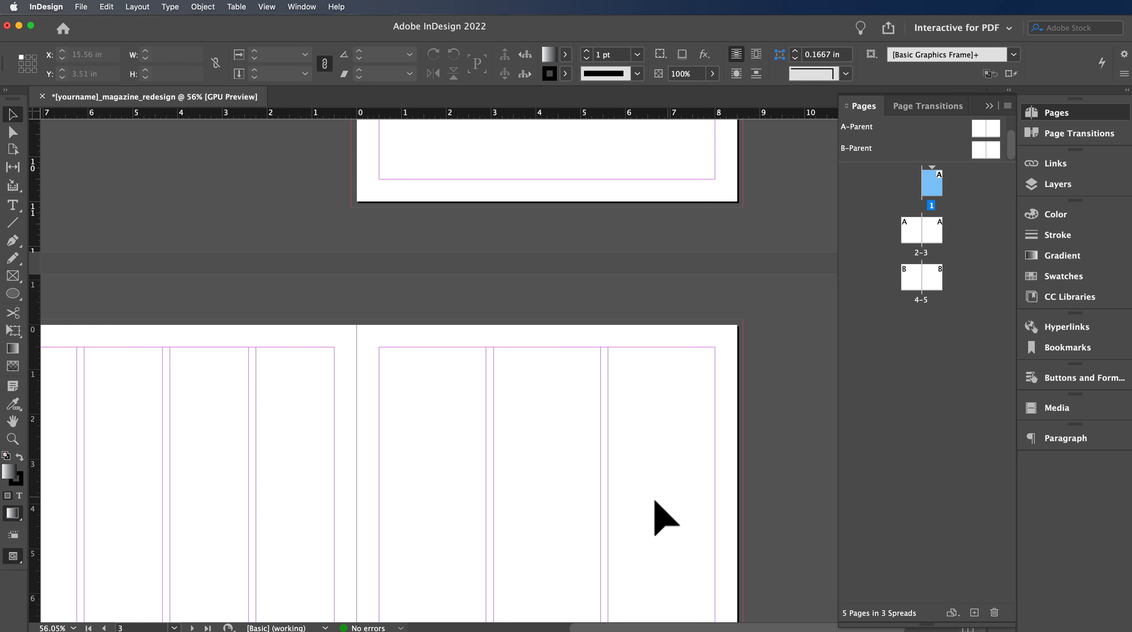
scroll(574, 476, "down", 8)
scroll(577, 479, "down", 1)
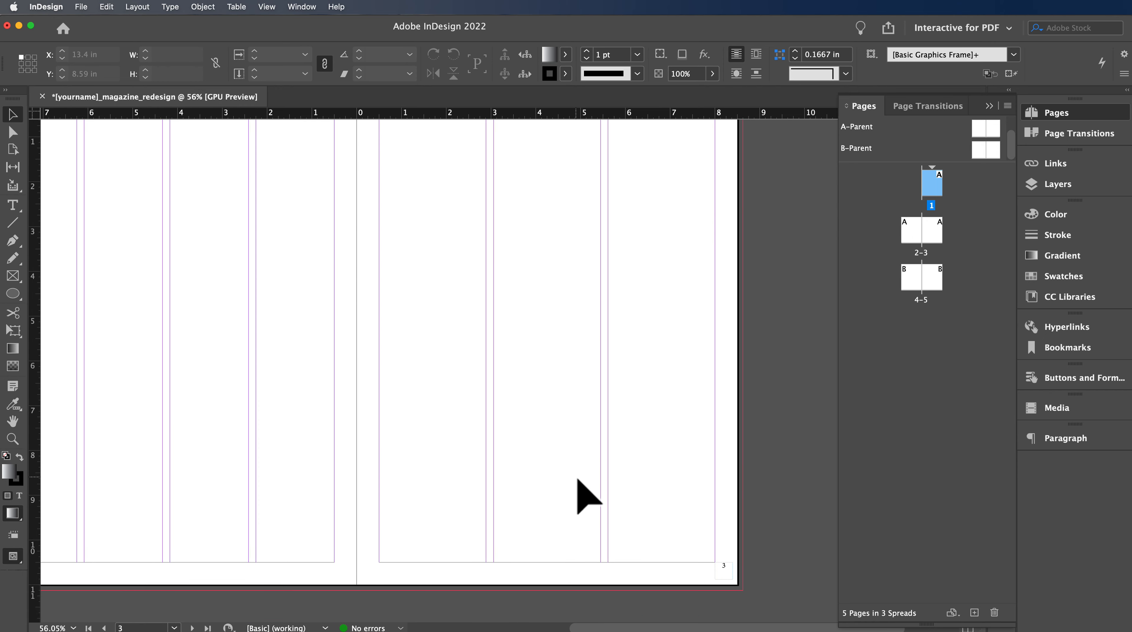
scroll(584, 480, "left", 4)
scroll(598, 482, "up", 1)
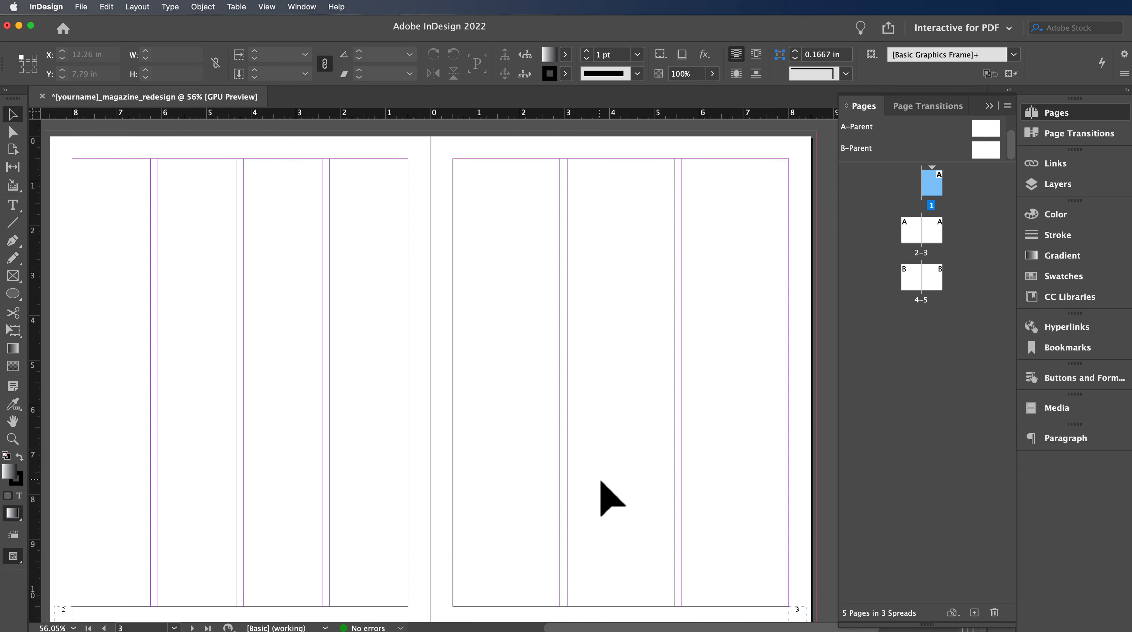
scroll(598, 483, "left", 3)
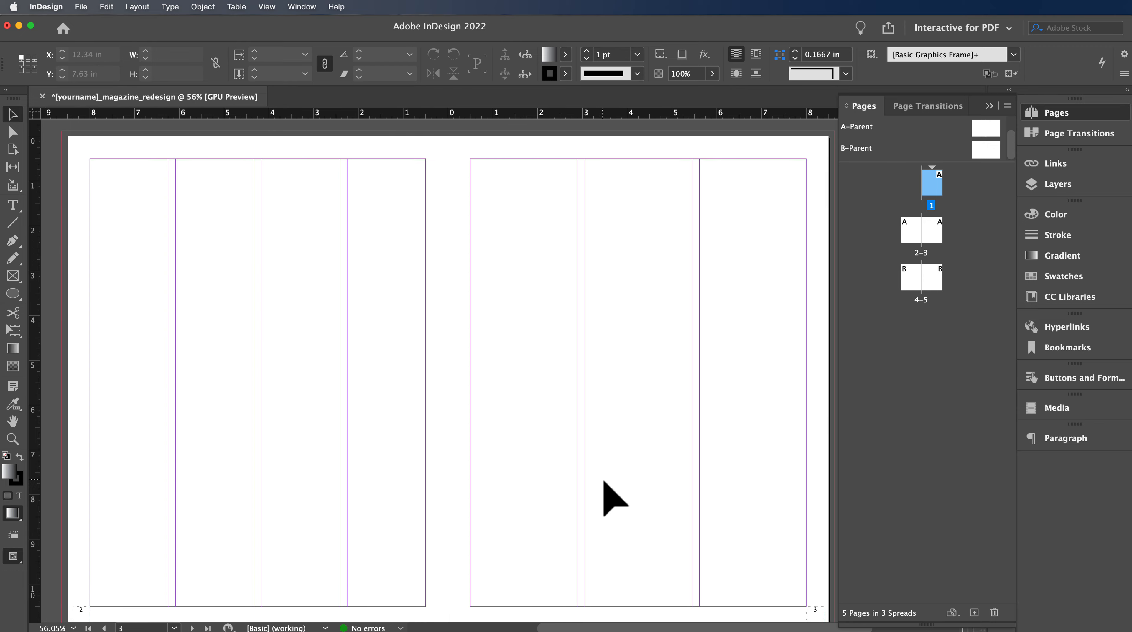
left_click(12, 205)
left_click_drag(134, 158, 383, 214)
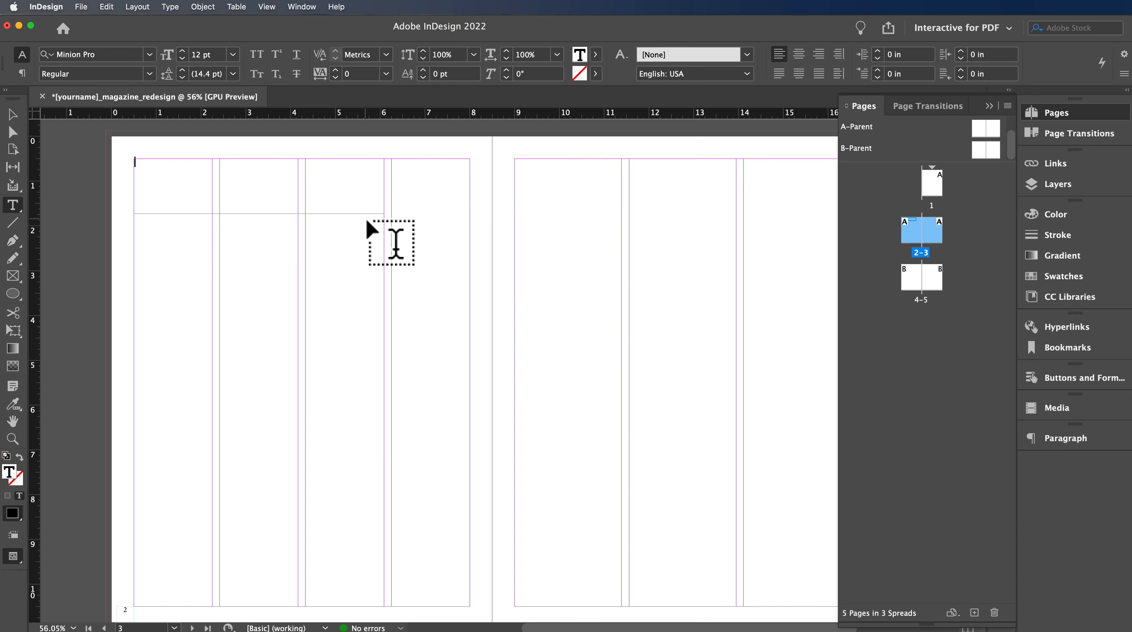
type("Headlines")
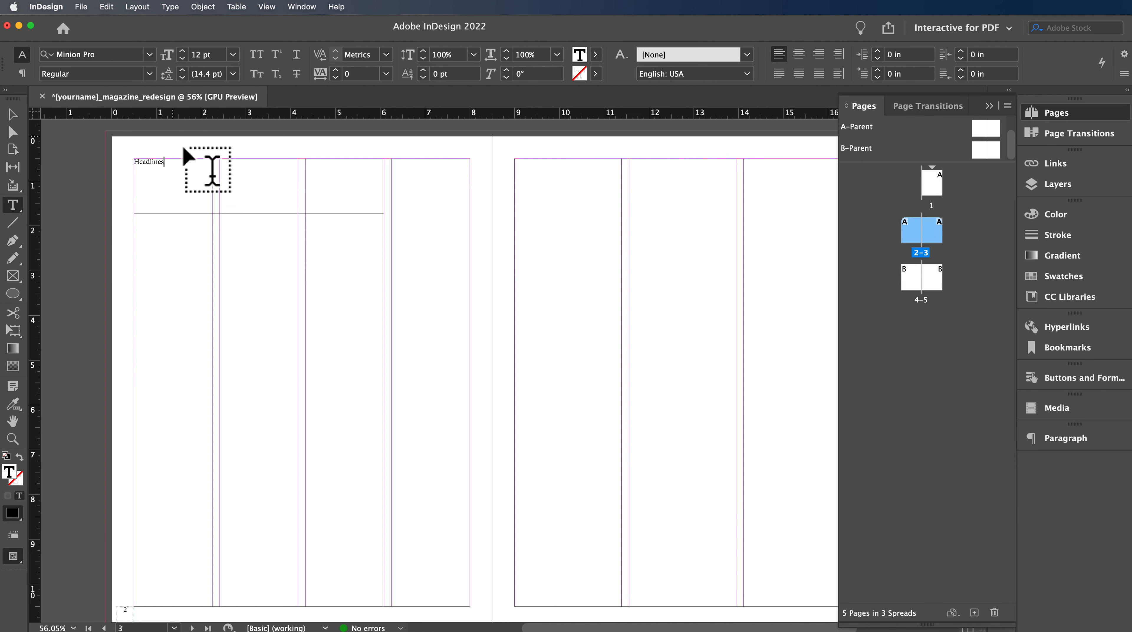
- Select the Headlines text and add a new paragraph style named "headline"
left_click_drag(179, 177, 125, 176)
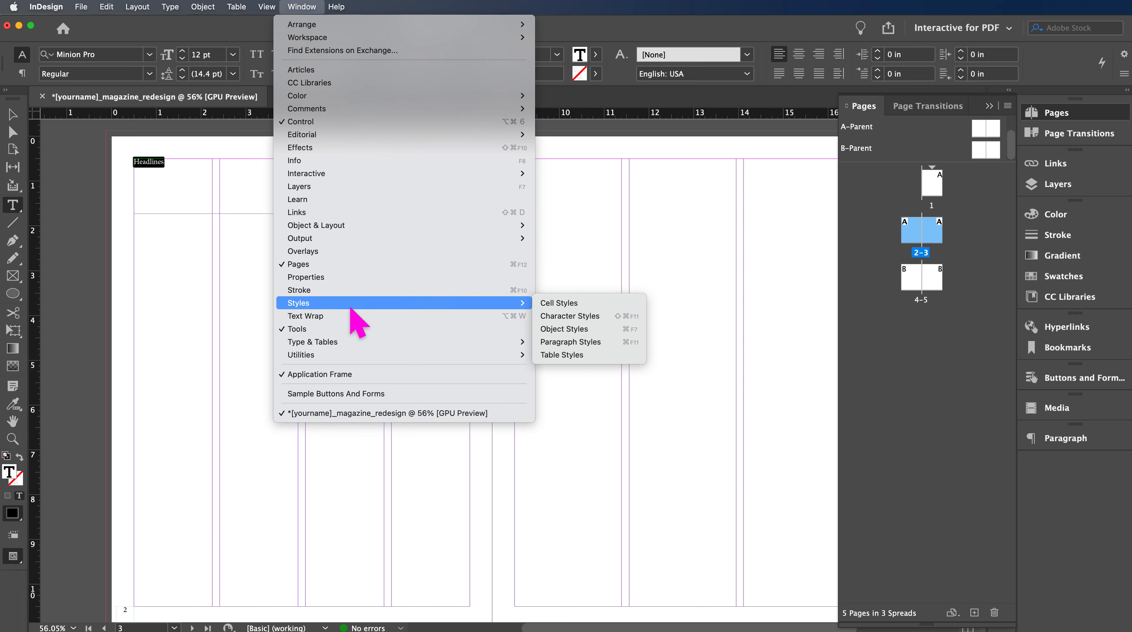
mouse_move(369, 302)
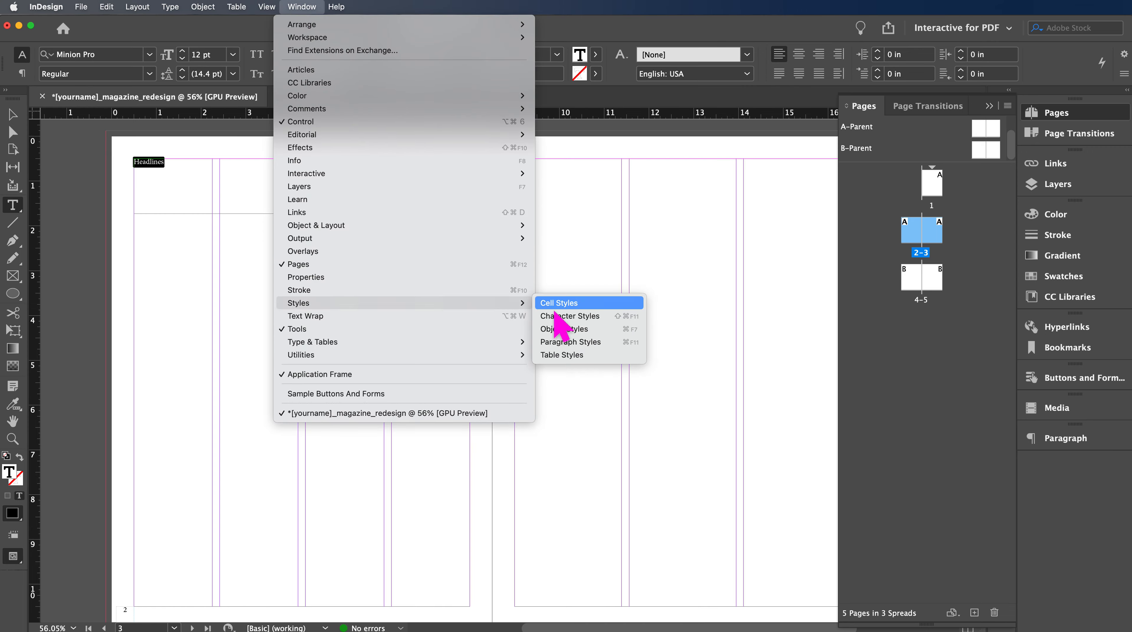
left_click(571, 341)
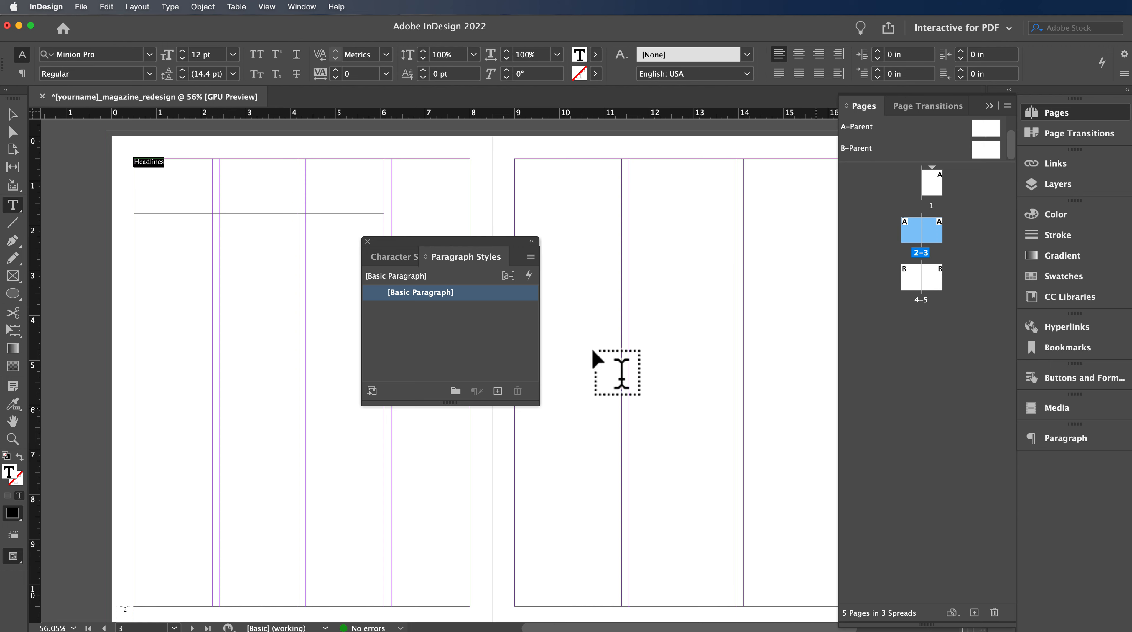
left_click(505, 392)
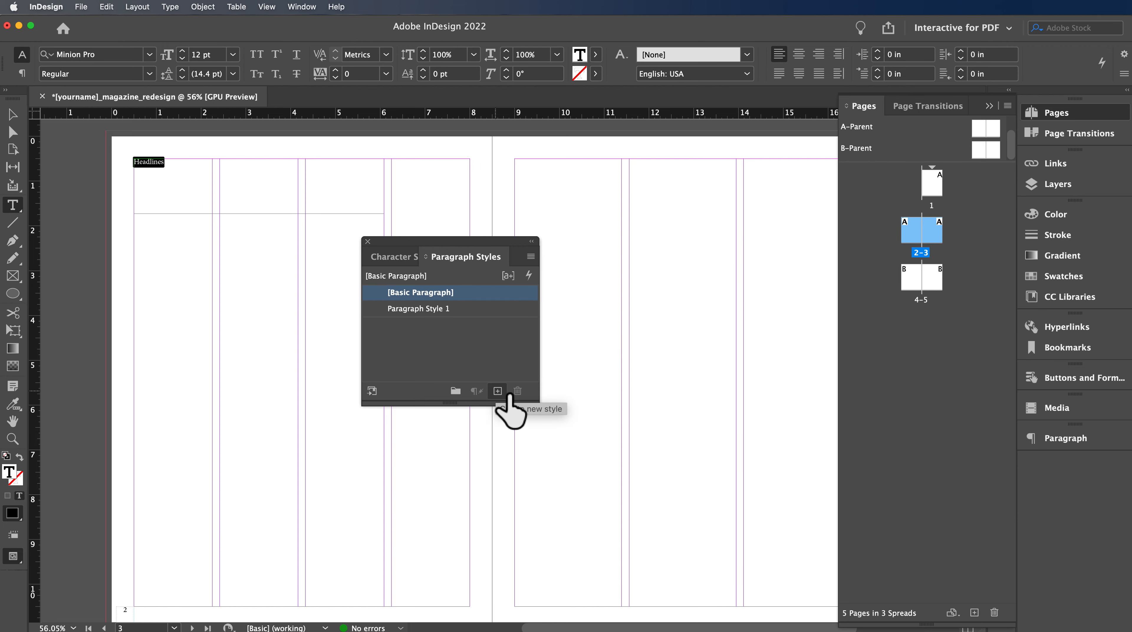
double_click(444, 310)
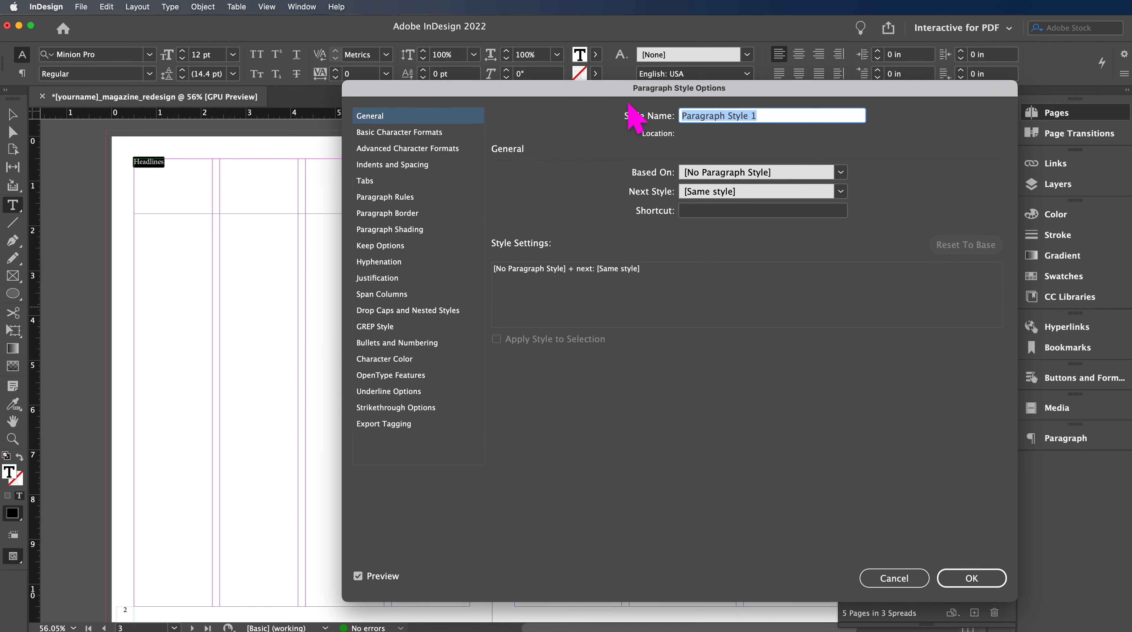
type("headline")
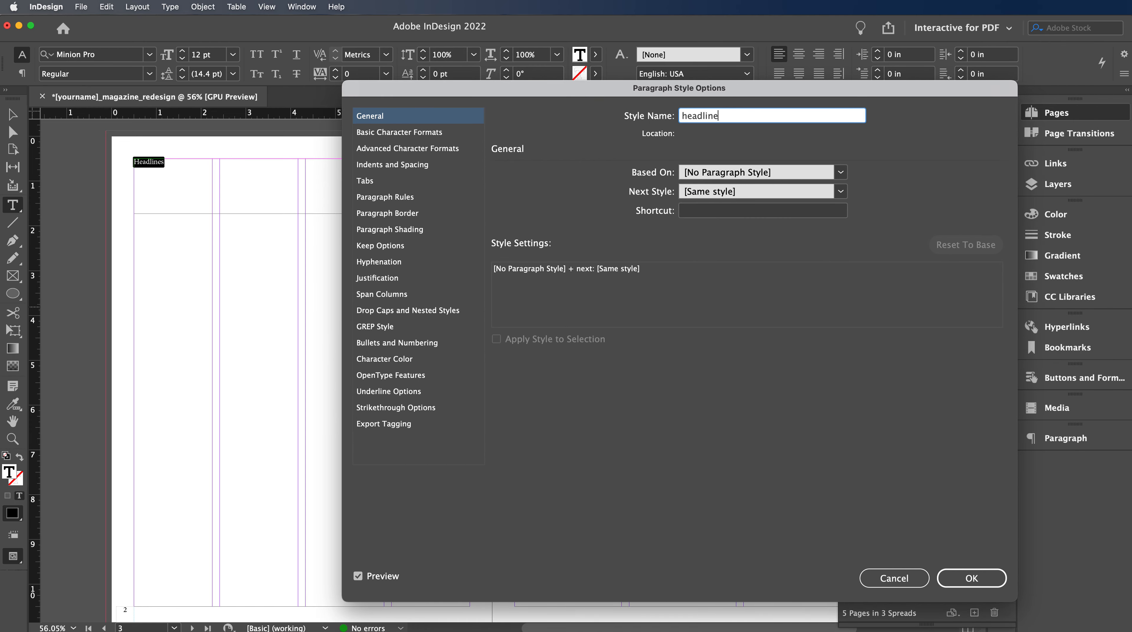
- Set the headline style's font family to Helvetica and its font style to Bold in Basic Character Formats
left_click(457, 136)
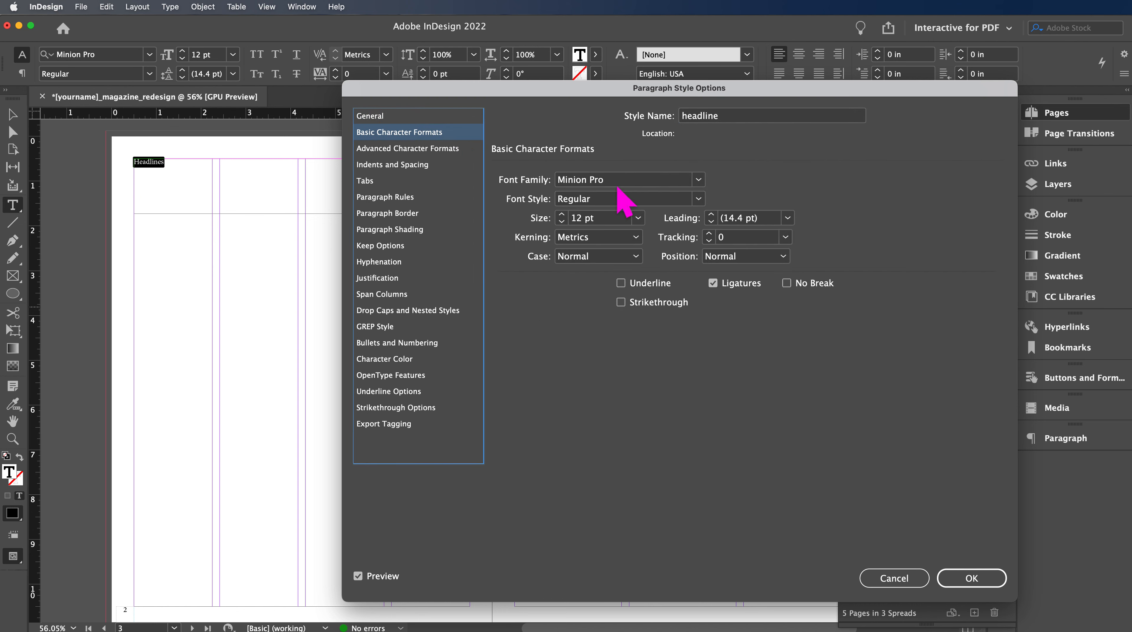
left_click(698, 180)
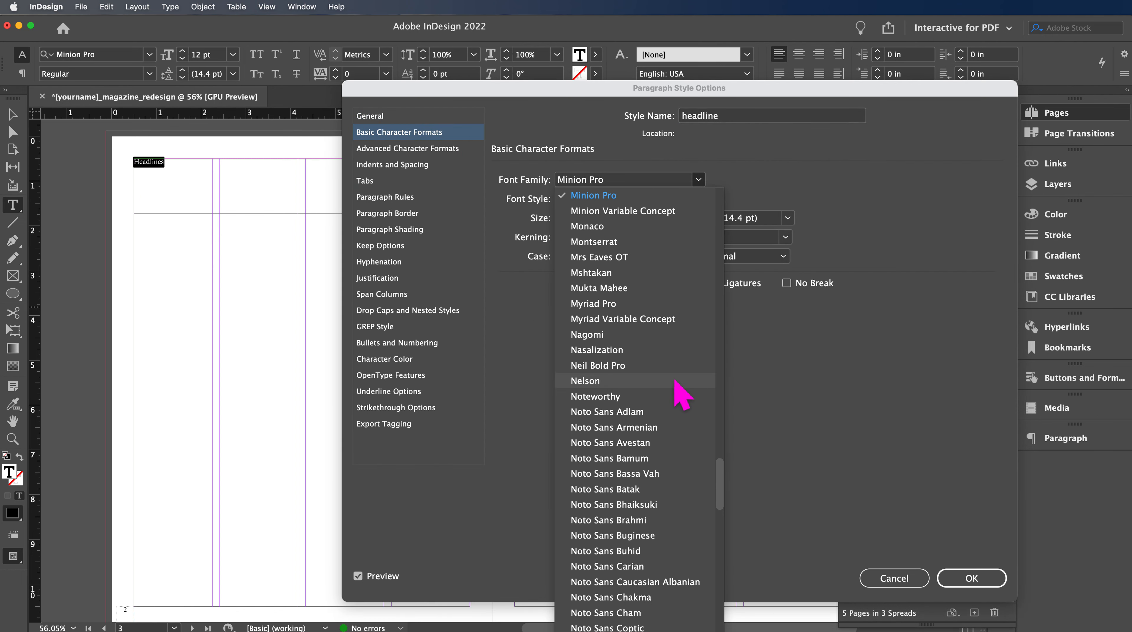
left_click_drag(724, 489, 725, 214)
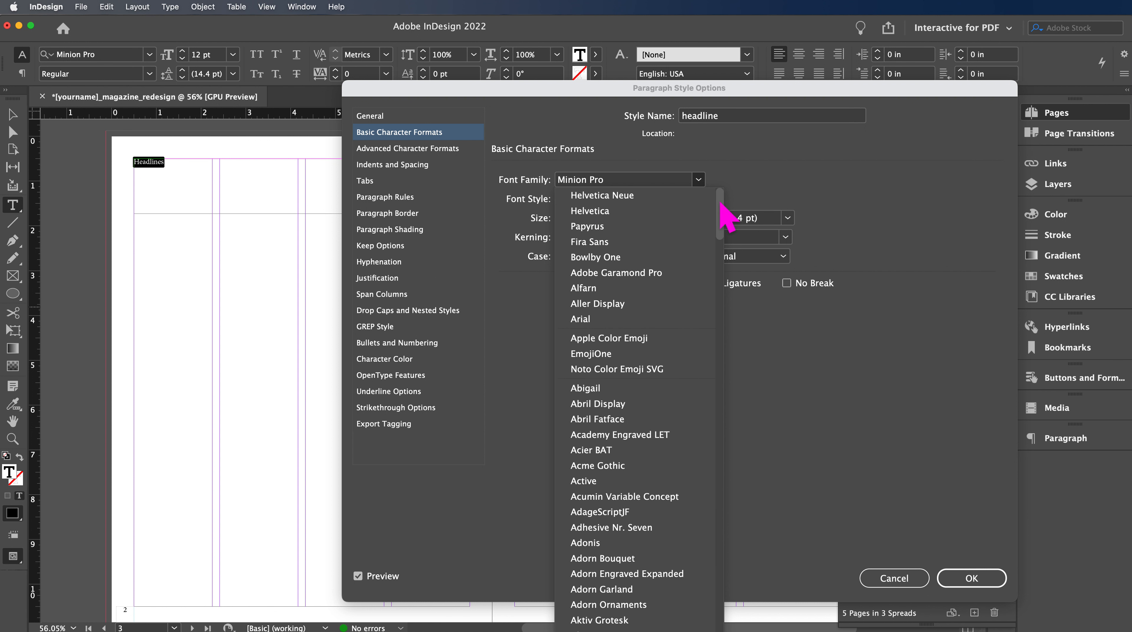
left_click(665, 213)
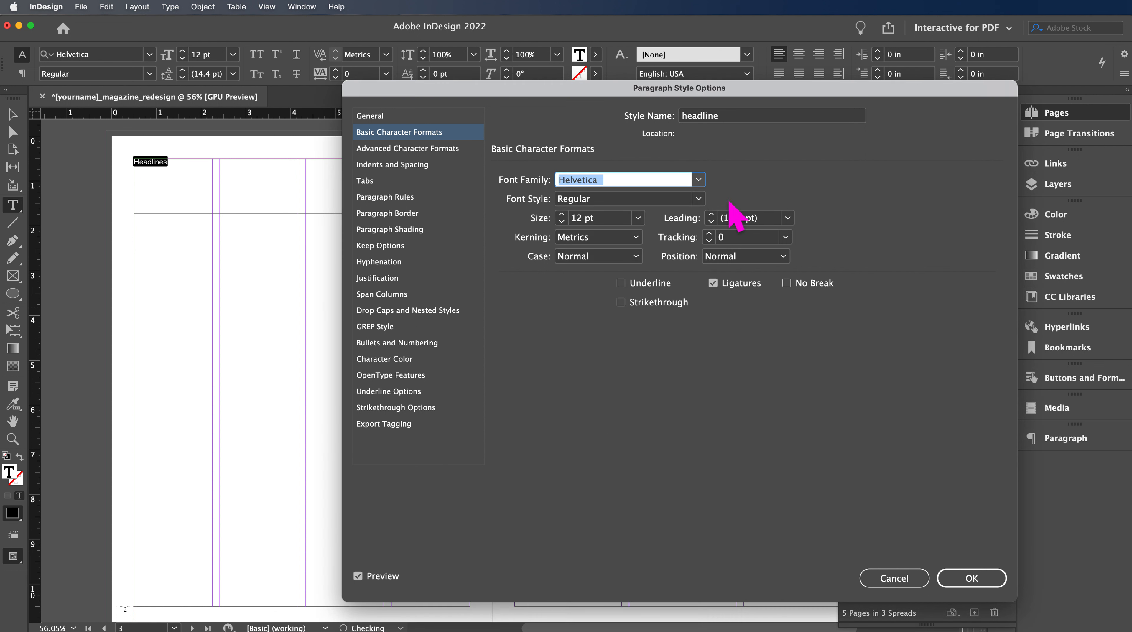
left_click(701, 202)
left_click(656, 279)
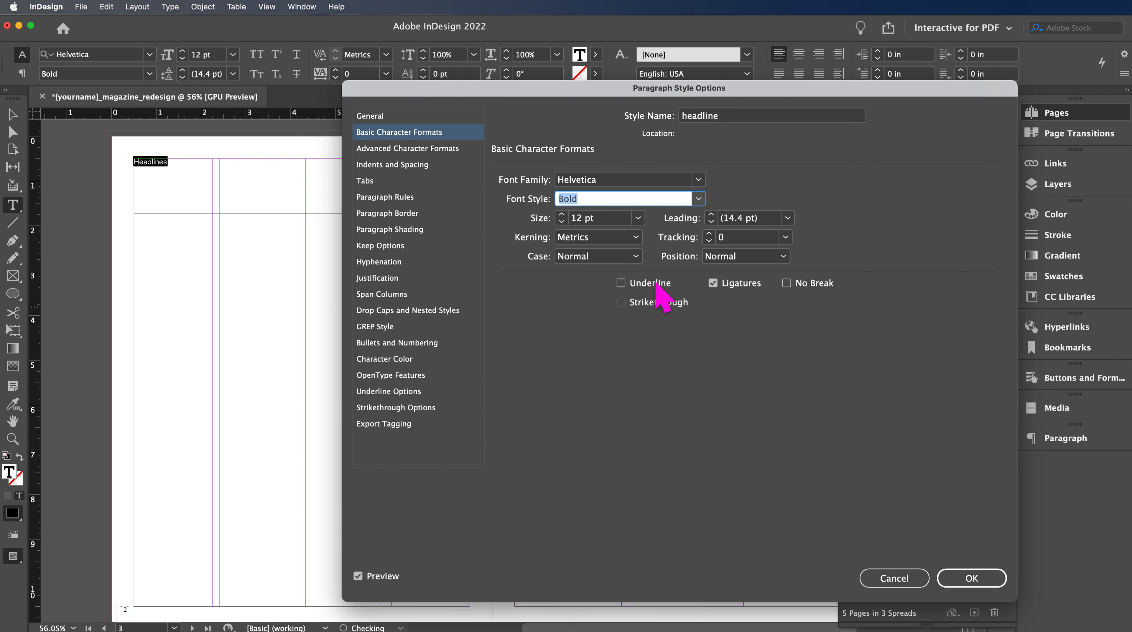
left_click(699, 180)
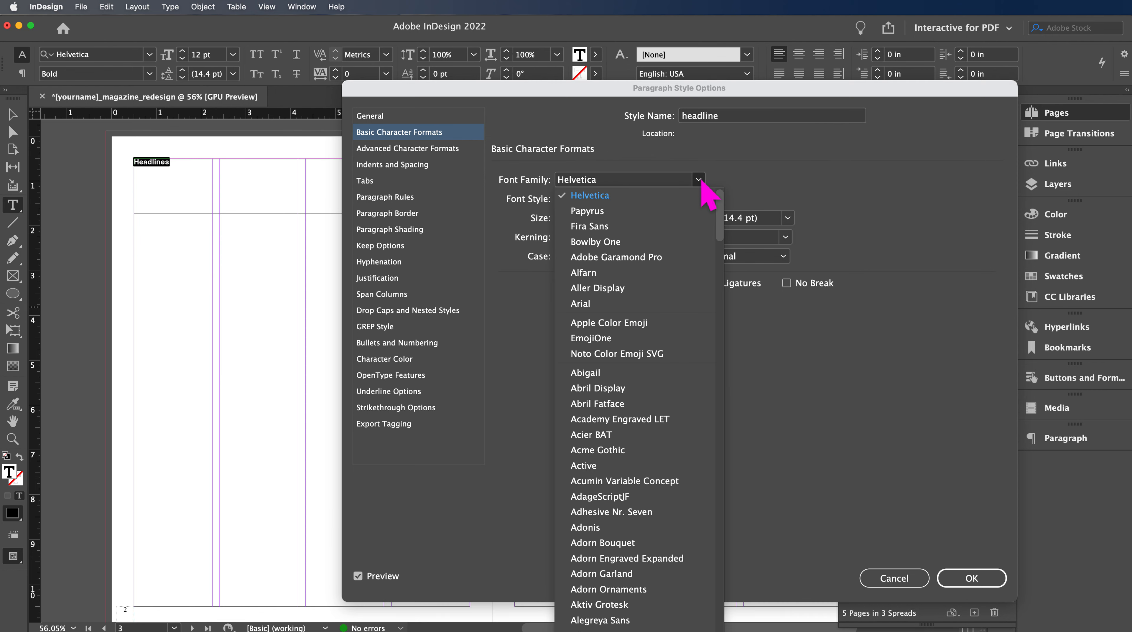
left_click(799, 162)
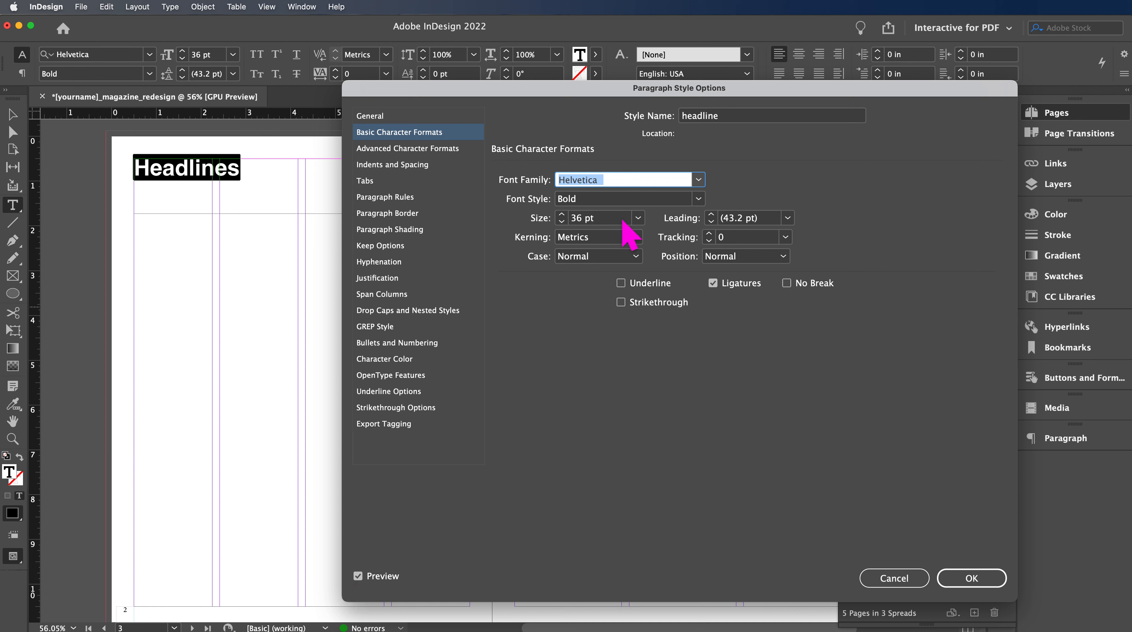
- Increase the headline style's font size to 67 pt and accept the style options
left_click(564, 215)
left_click(564, 216)
left_click(564, 215)
left_click(565, 215)
left_click_drag(536, 92, 723, 58)
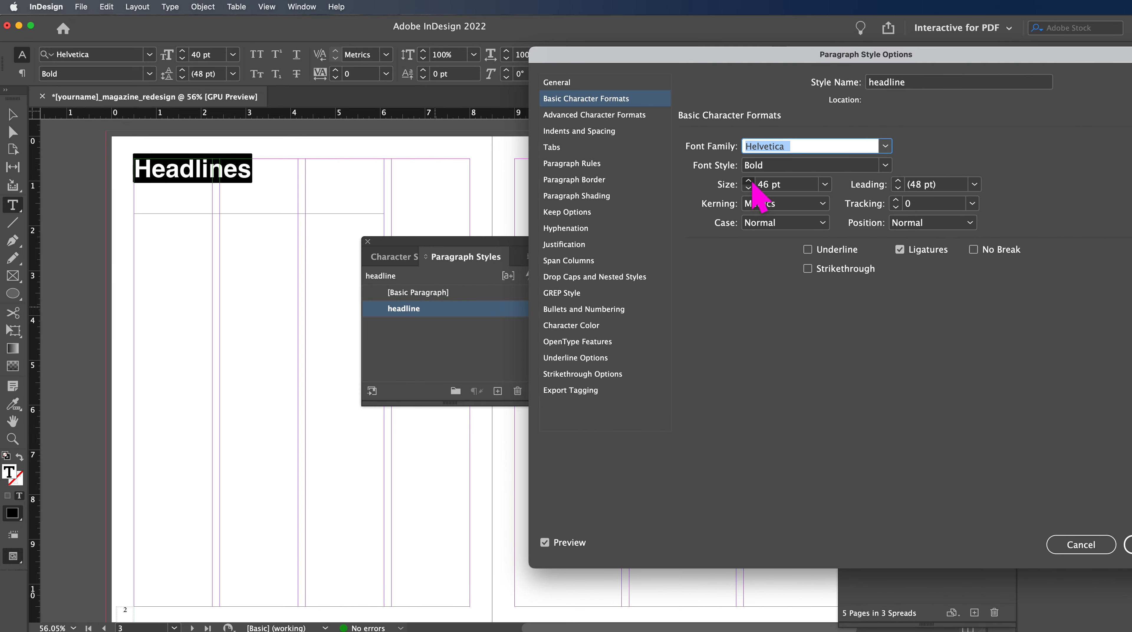
left_click(824, 184)
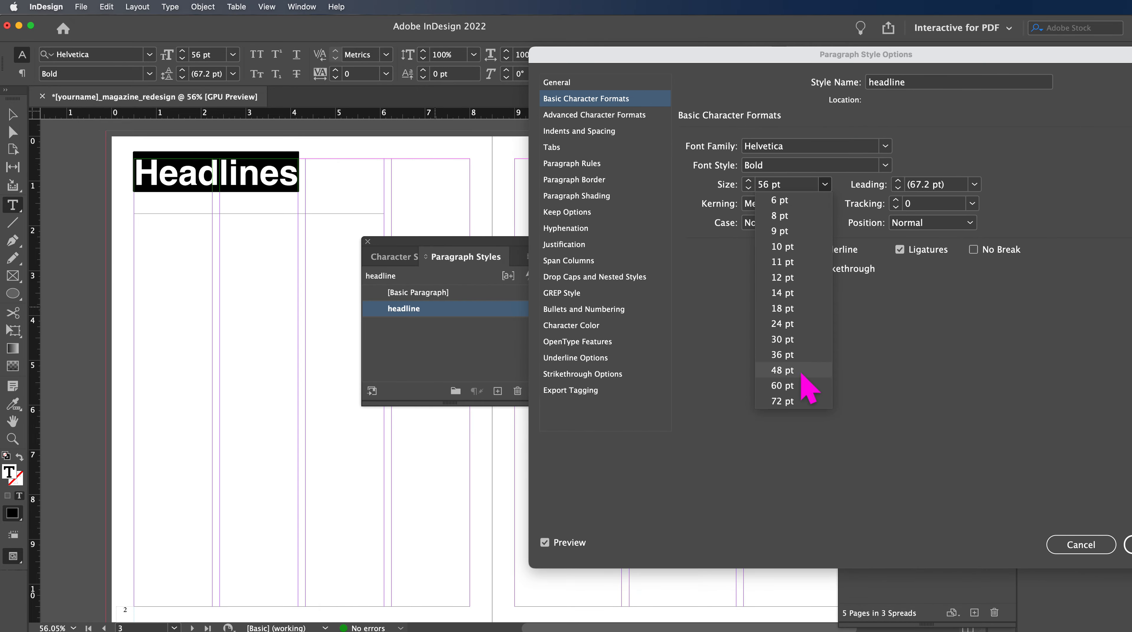
left_click(802, 386)
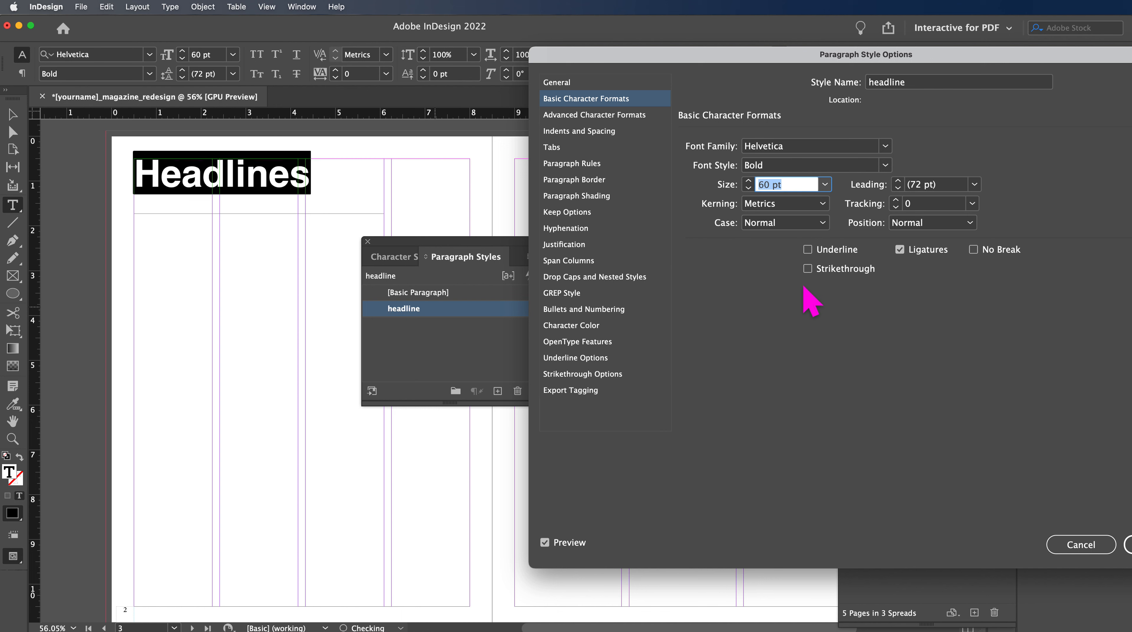
left_click(749, 181)
left_click(749, 182)
left_click(750, 182)
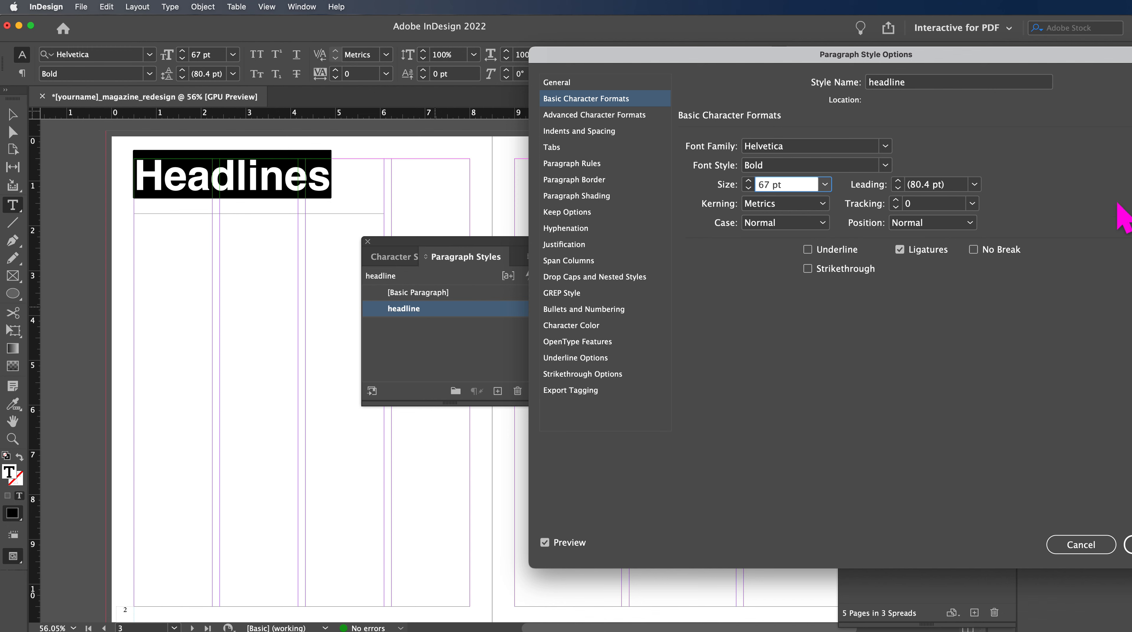
left_click_drag(1084, 52, 954, 53)
left_click(1029, 543)
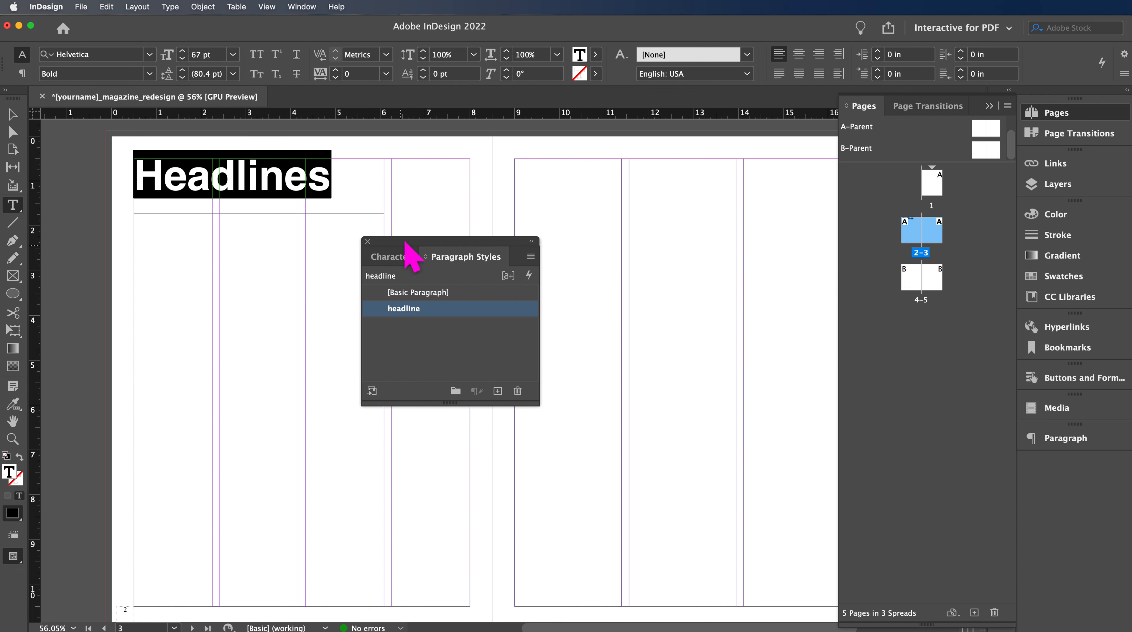
- Deselect the Headlines text frame and add a new paragraph style named "body"
left_click_drag(412, 257, 623, 231)
left_click(12, 114)
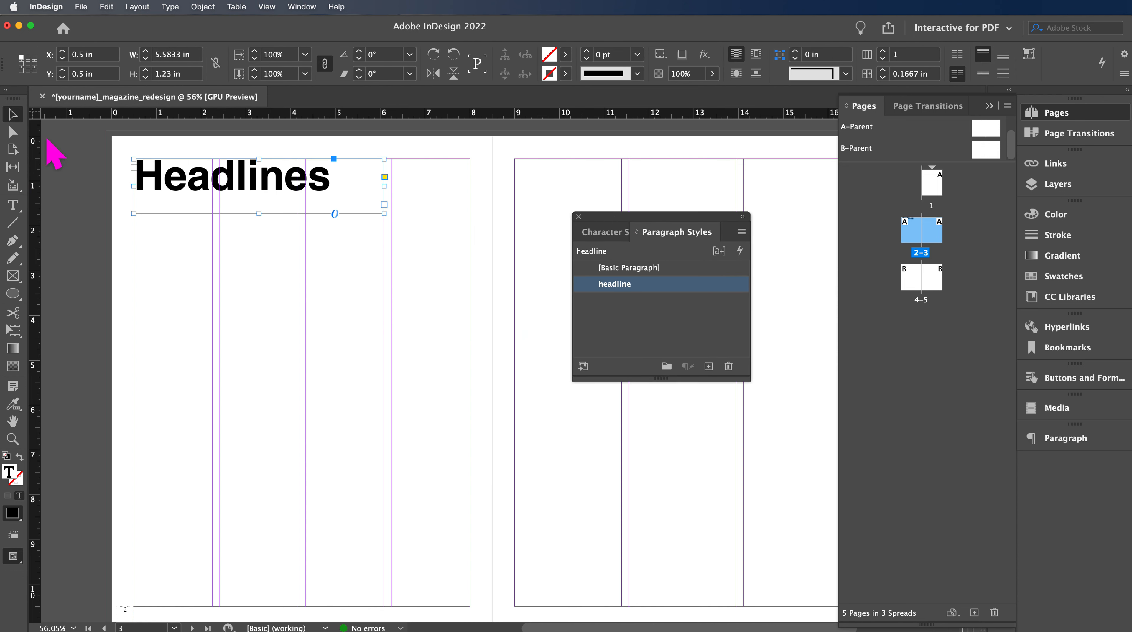
left_click(151, 221)
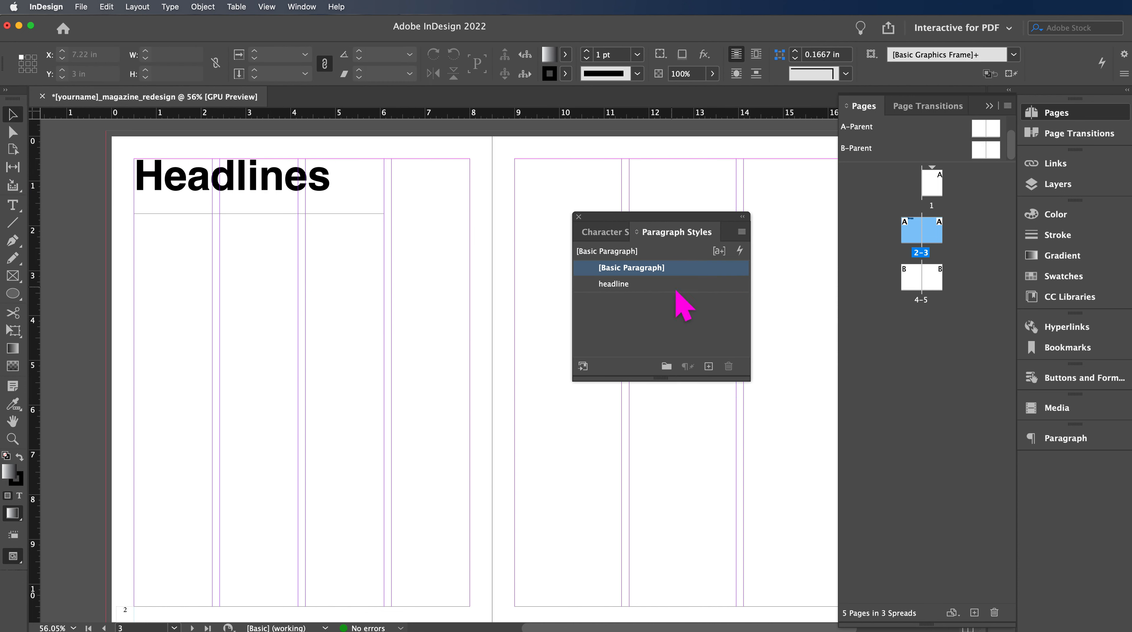
left_click(708, 366)
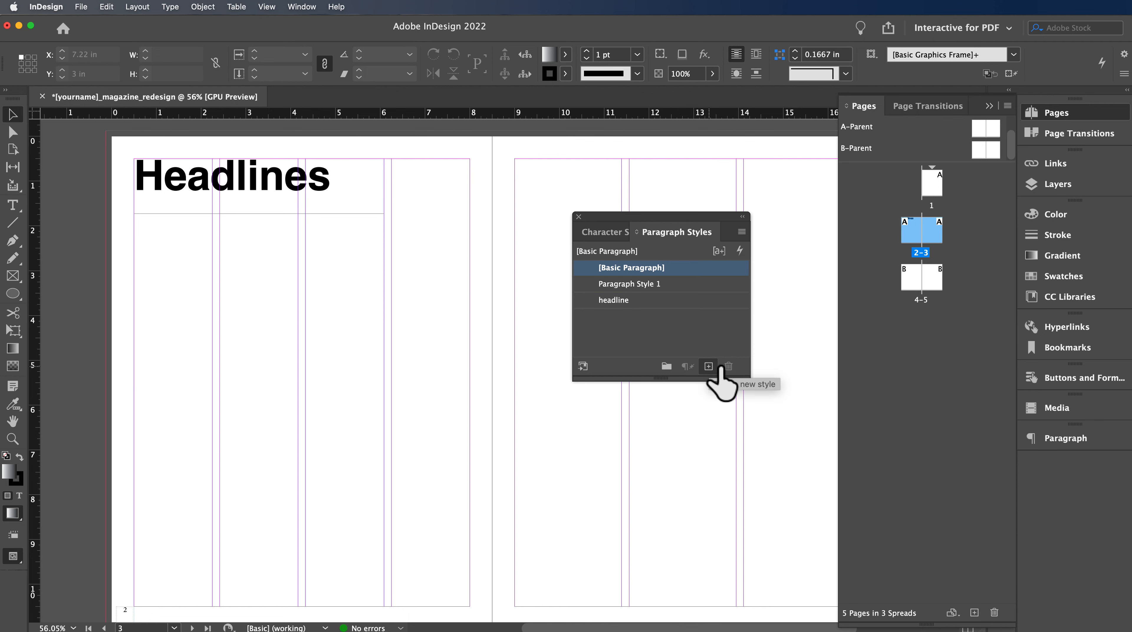
double_click(643, 285)
type("body")
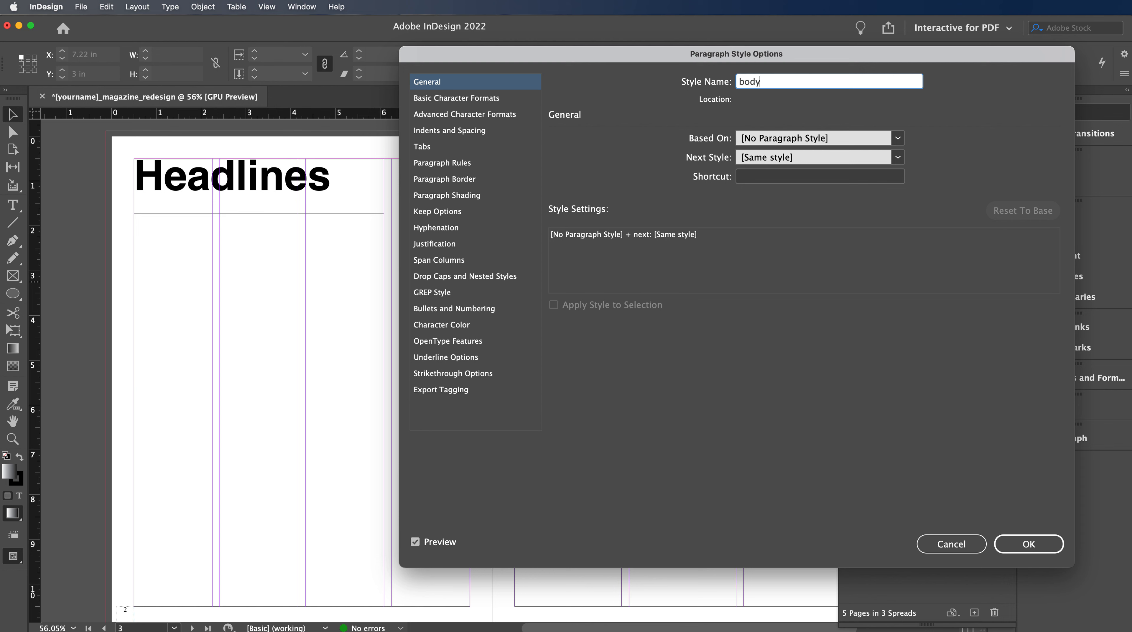
left_click(481, 98)
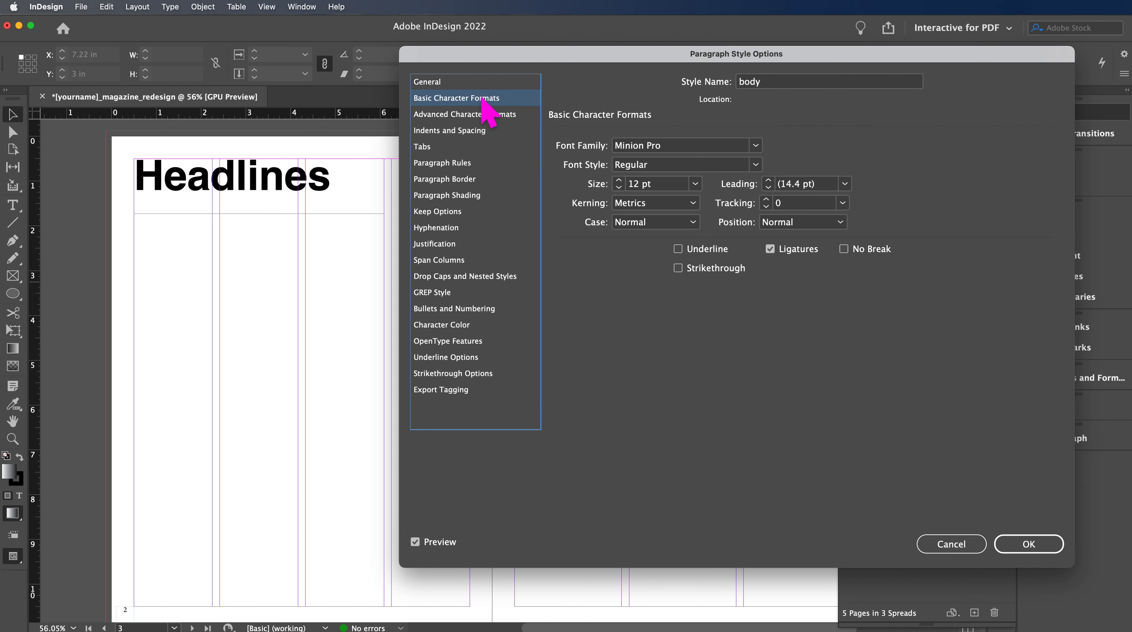
left_click(756, 146)
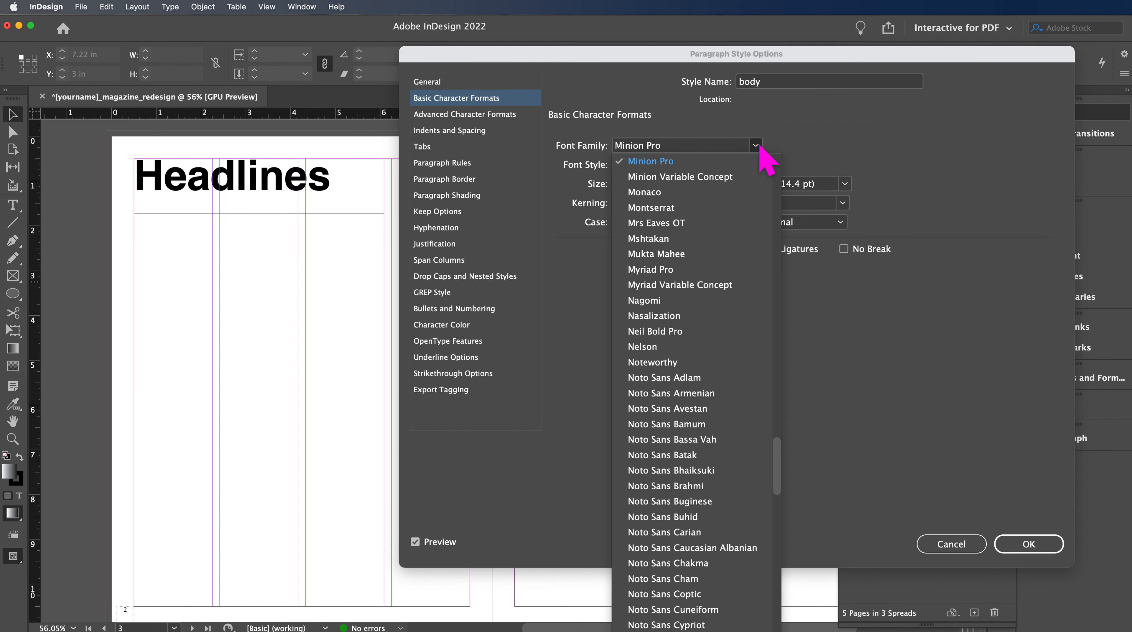
left_click(818, 132)
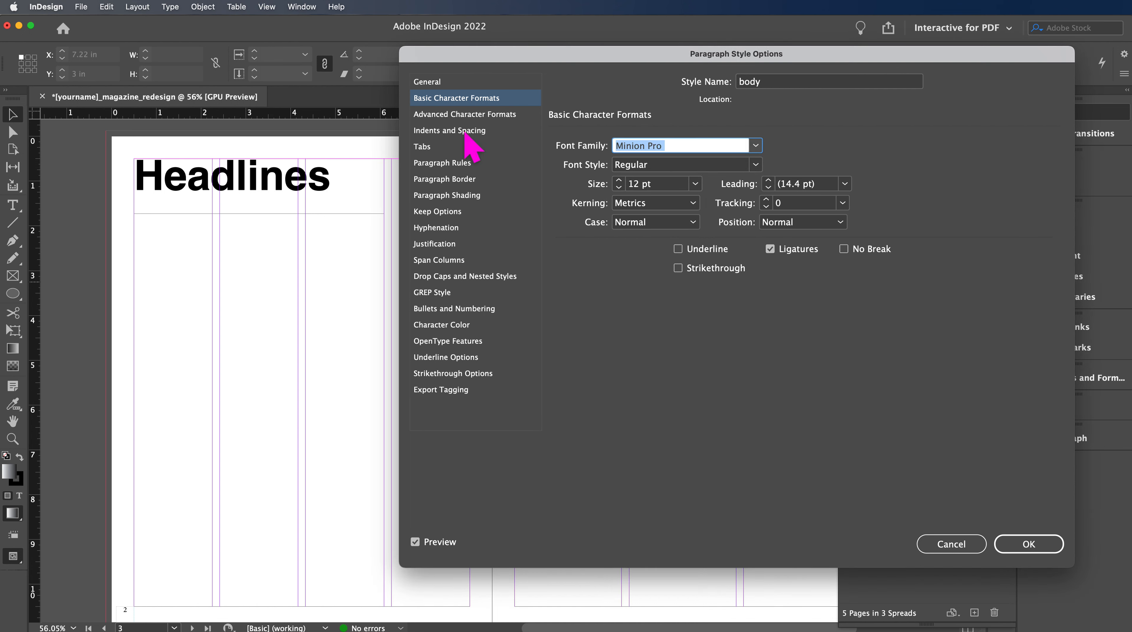
- Base the body paragraph style on the headline style in its General options
left_click(469, 83)
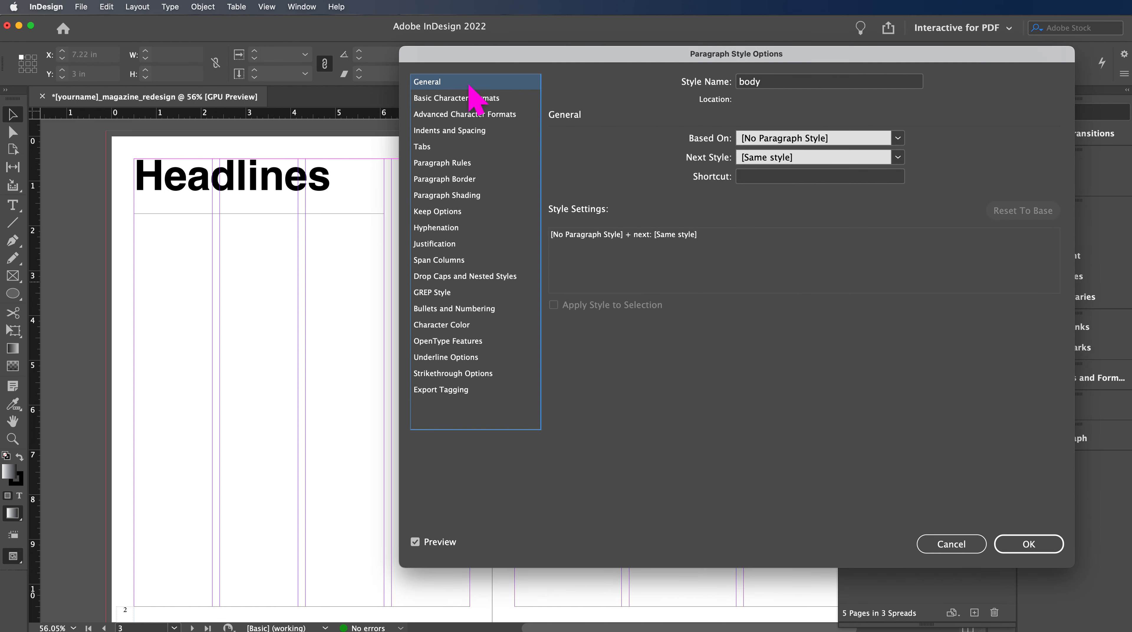
left_click(898, 141)
left_click(871, 195)
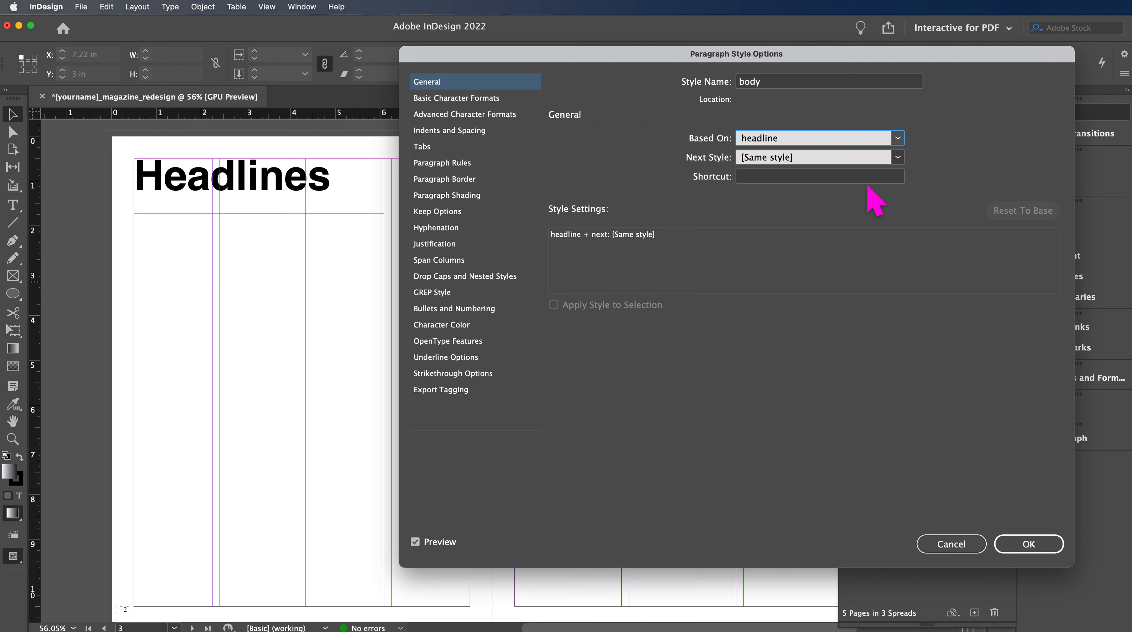
- Set the body style's font style to Regular and its size to 12 pt, and accept the style options
left_click(489, 104)
left_click(756, 166)
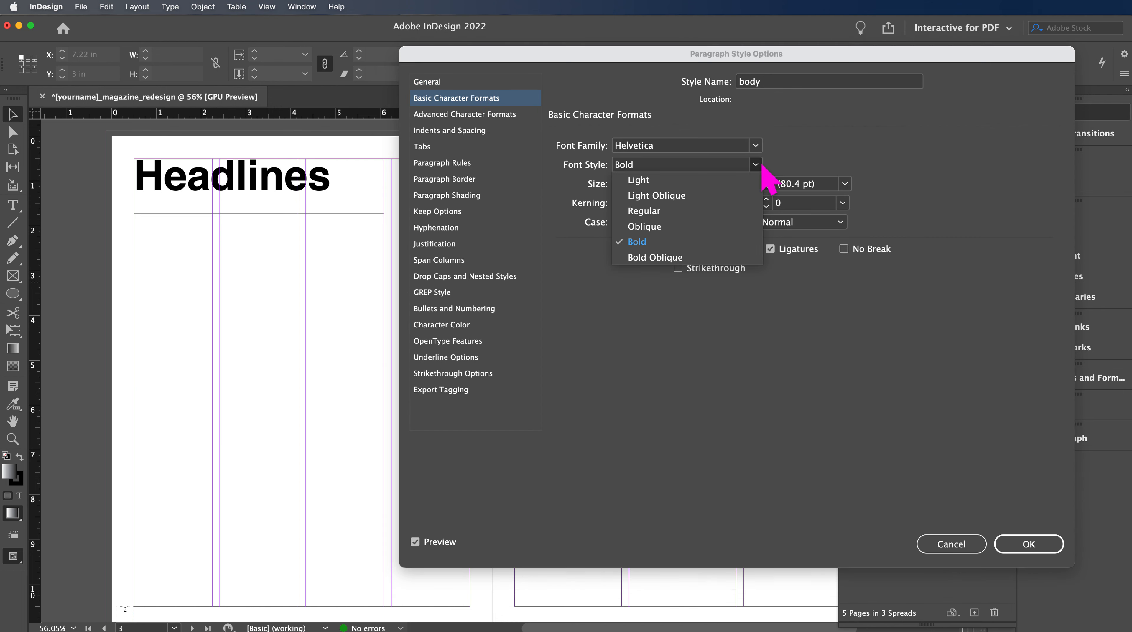
left_click(714, 211)
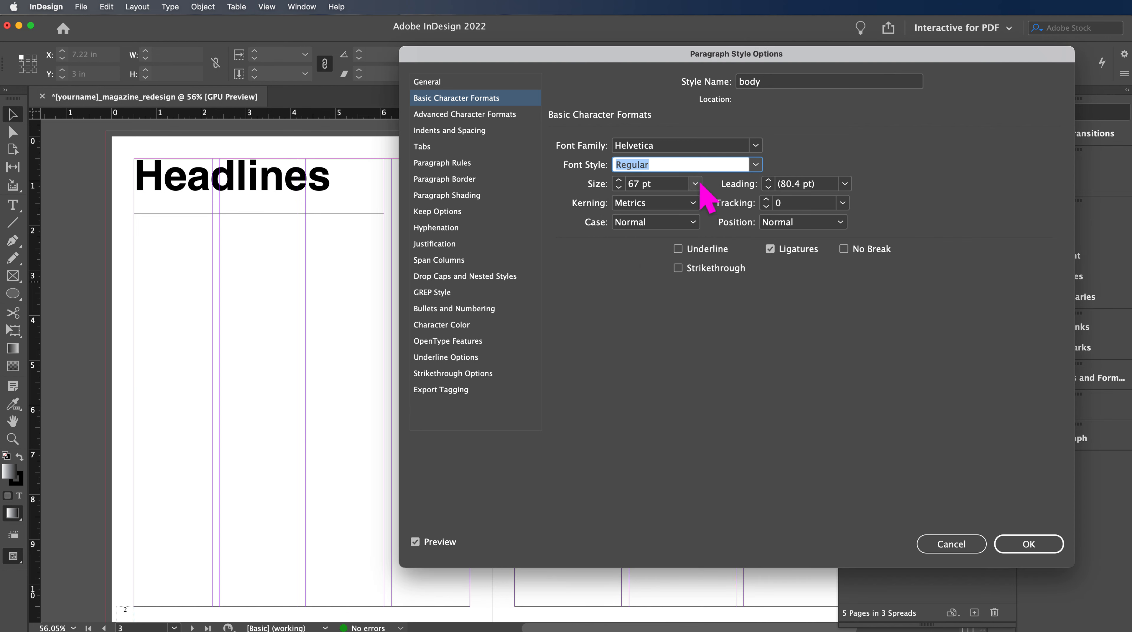
left_click(695, 184)
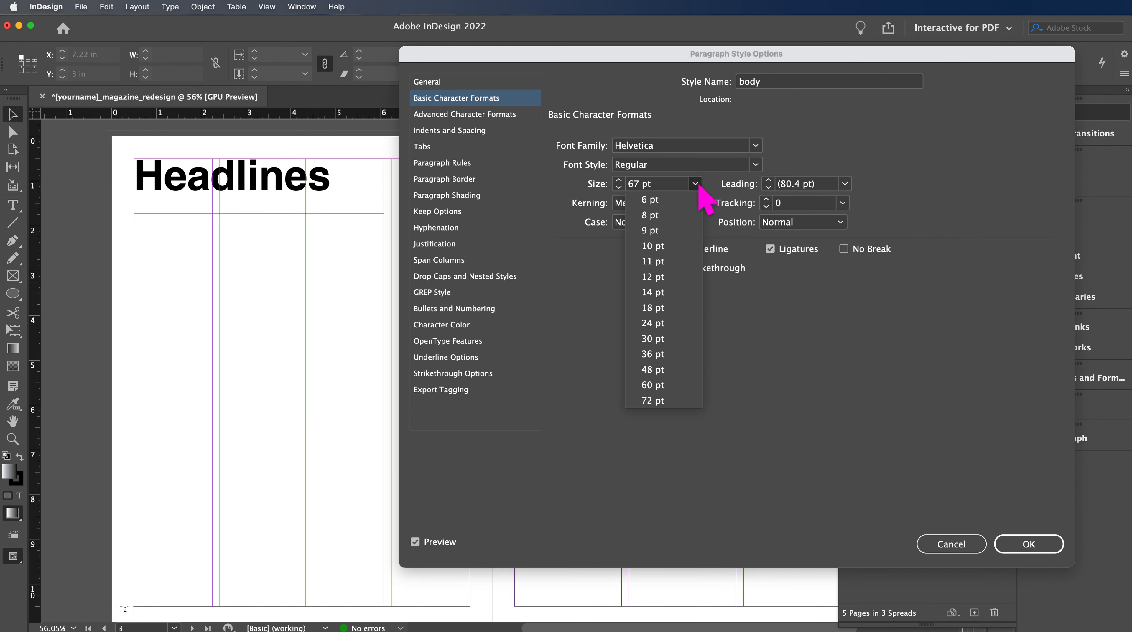
left_click(675, 279)
left_click(1031, 545)
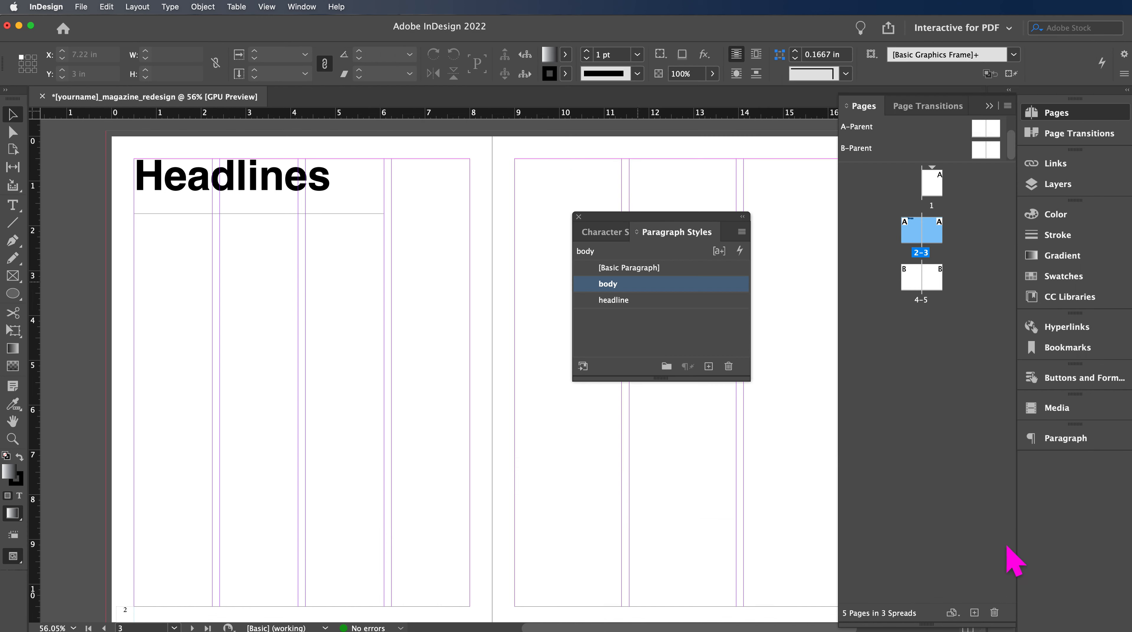
left_click(21, 207)
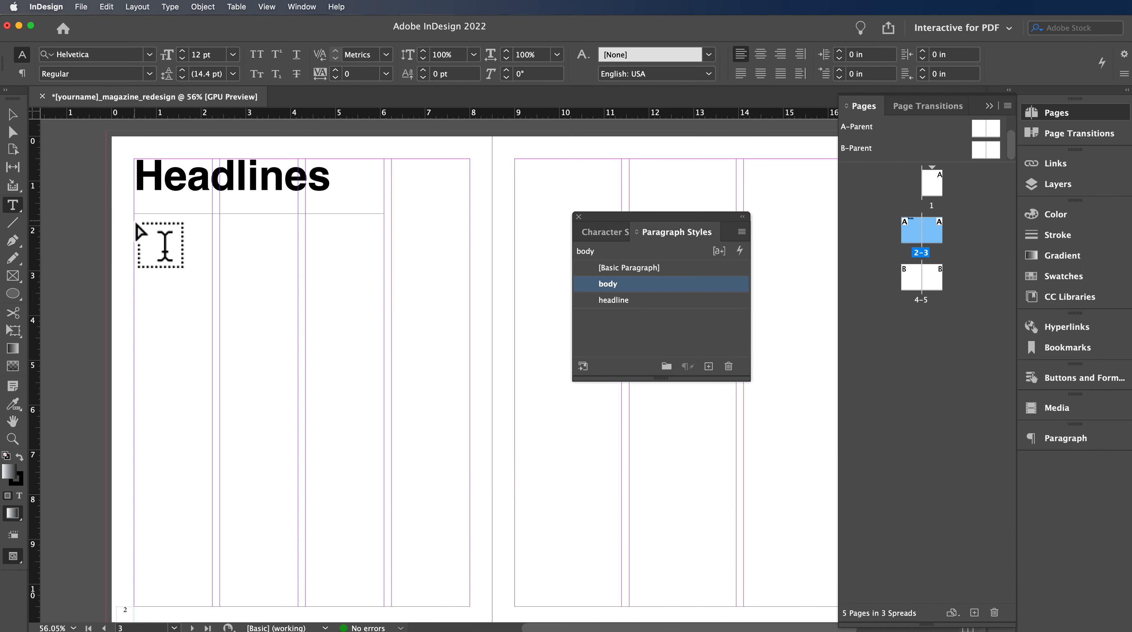
scroll(208, 305, "down", 3)
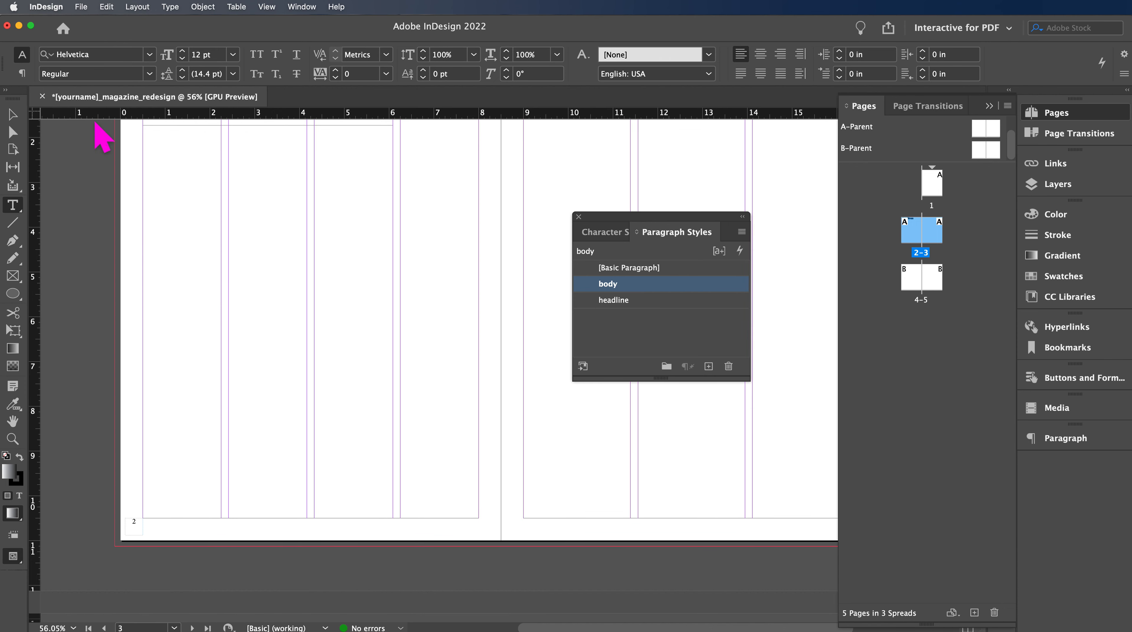
left_click_drag(74, 117, 75, 185)
scroll(128, 224, "up", 5)
scroll(124, 223, "up", 3)
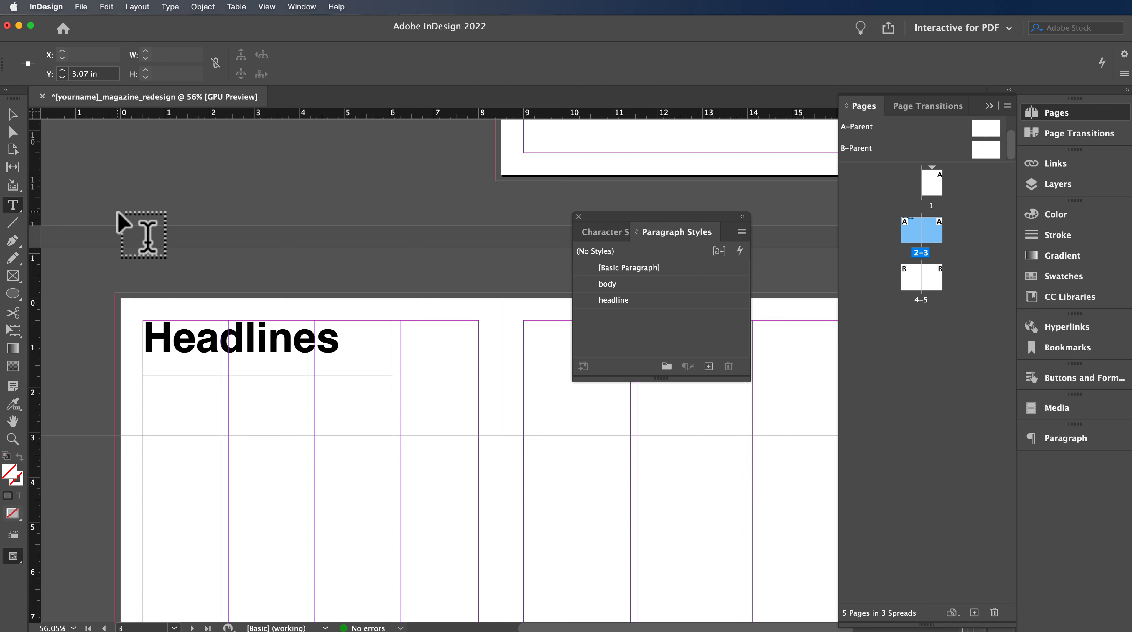
key("Delete")
- Add a horizontal ruler guide at 1.73 in, along the lower edge of the Headlines text frame
left_click_drag(73, 115, 113, 375)
scroll(341, 420, "down", 5)
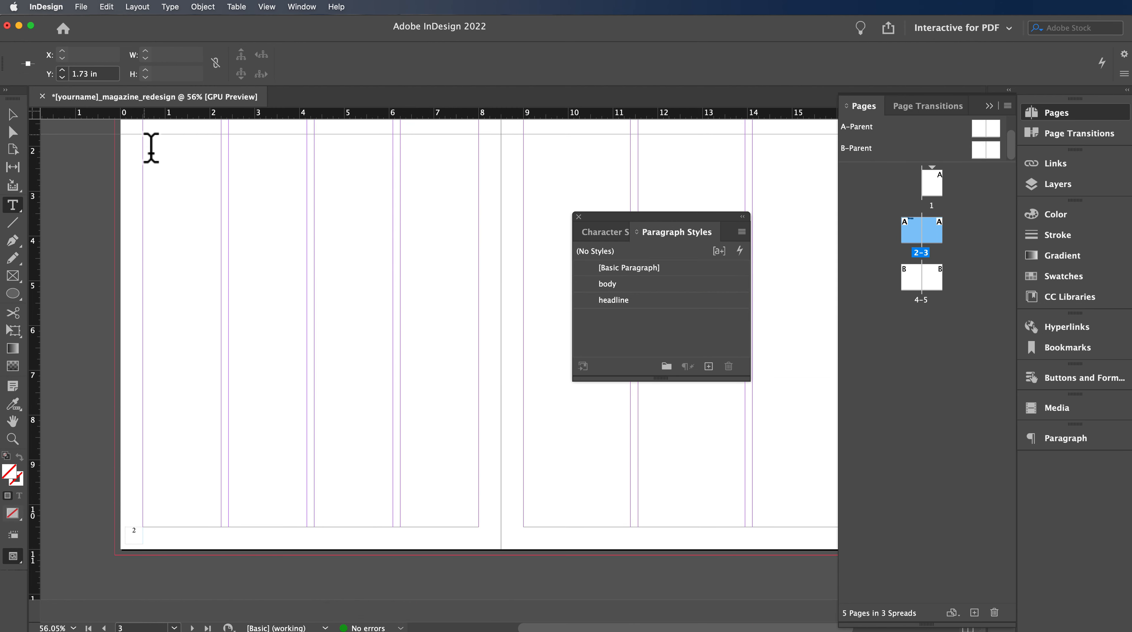
scroll(170, 161, "up", 5)
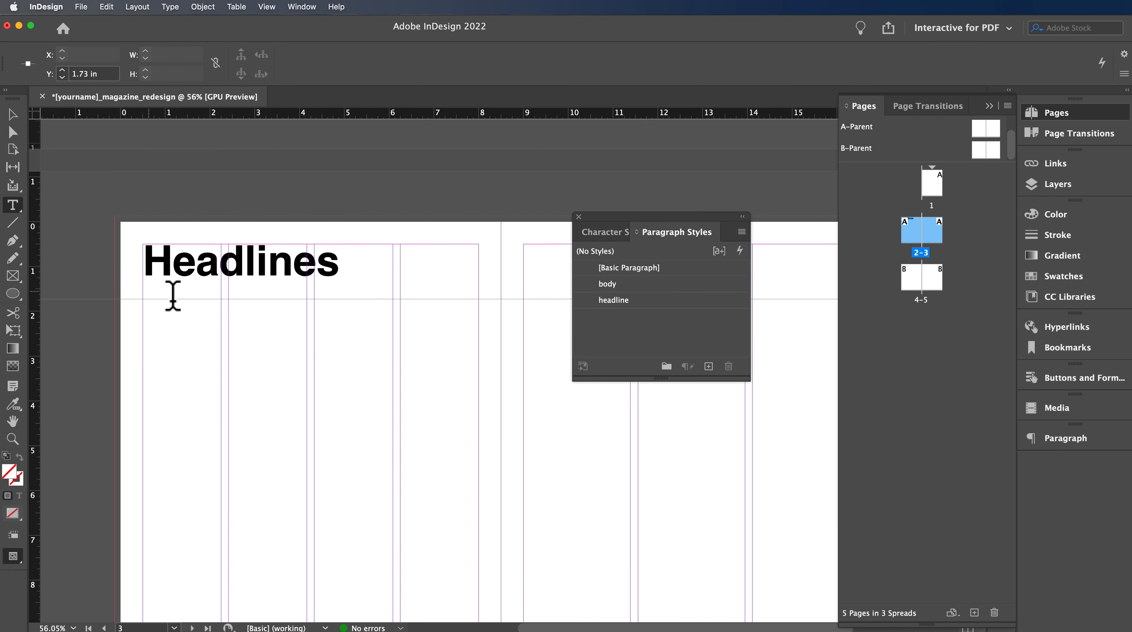
- Shorten the Headlines text frame so its lower edge sits slightly above the horizontal guide
left_click(20, 116)
left_click(253, 280)
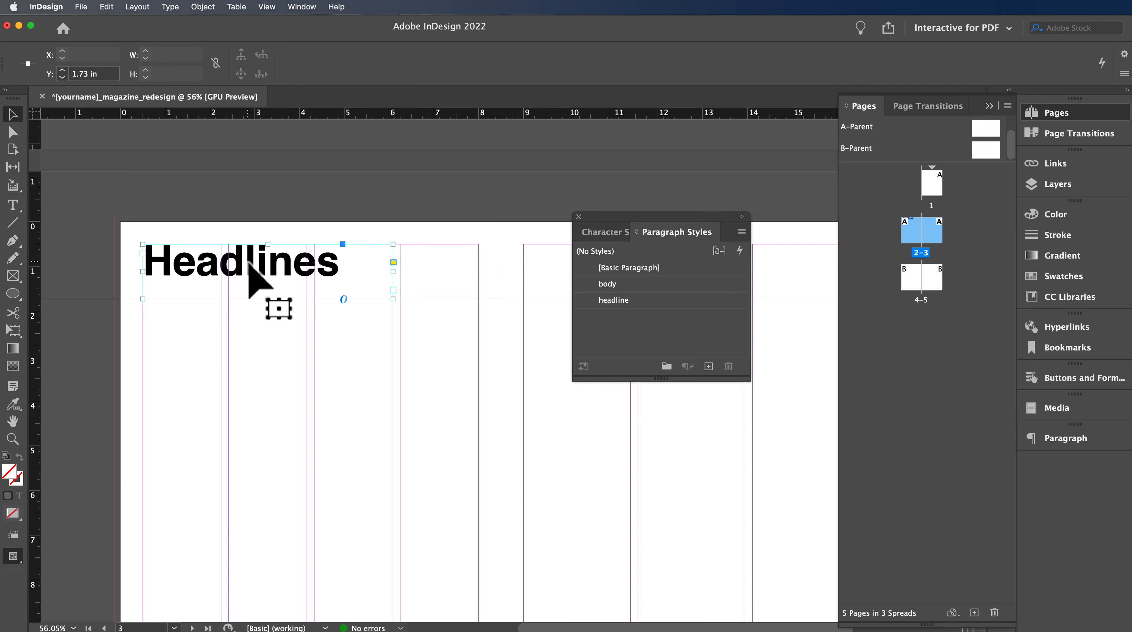
left_click_drag(267, 299, 271, 284)
- Draw a text frame 1.75 in wide and 8.77 in high in page 2's first column, from the guide down to the margin
left_click(12, 205)
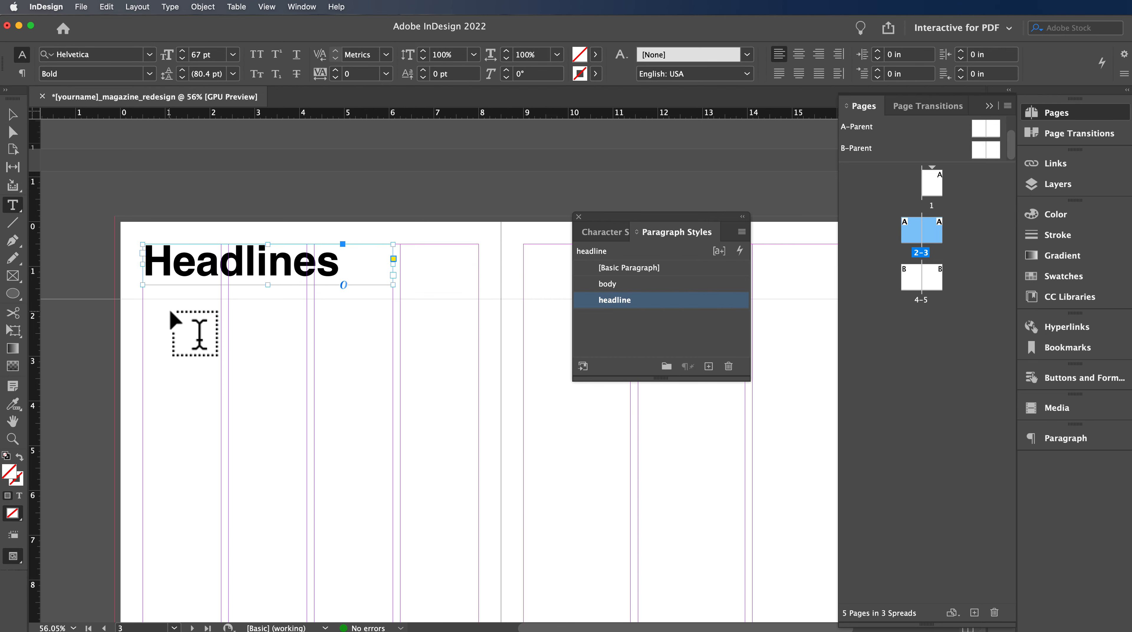
left_click_drag(143, 299, 221, 572)
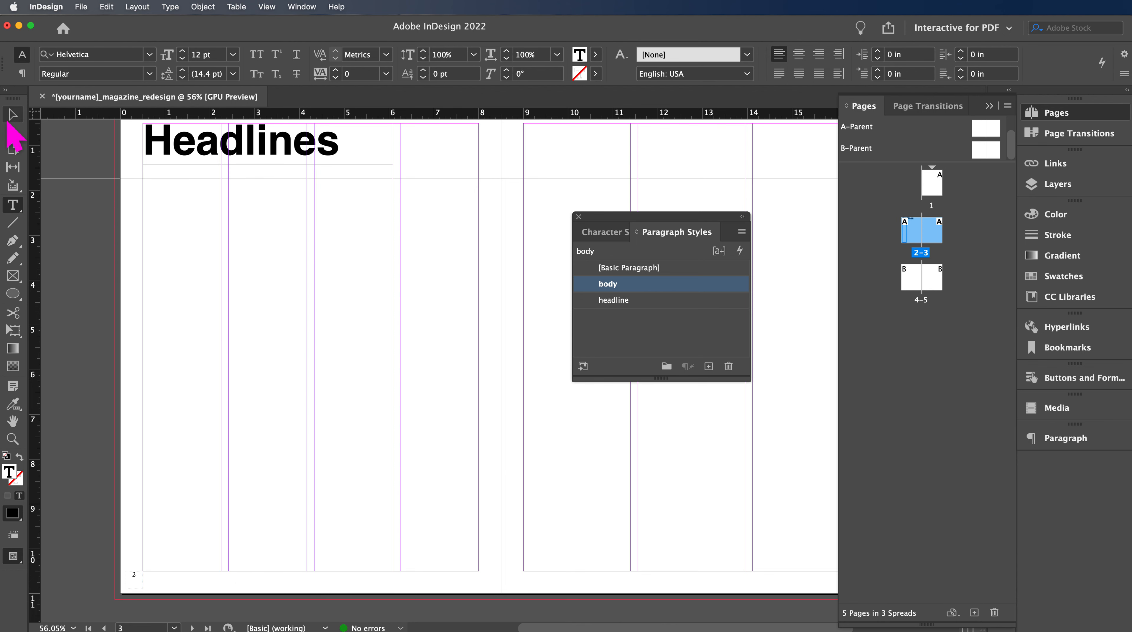
left_click(14, 117)
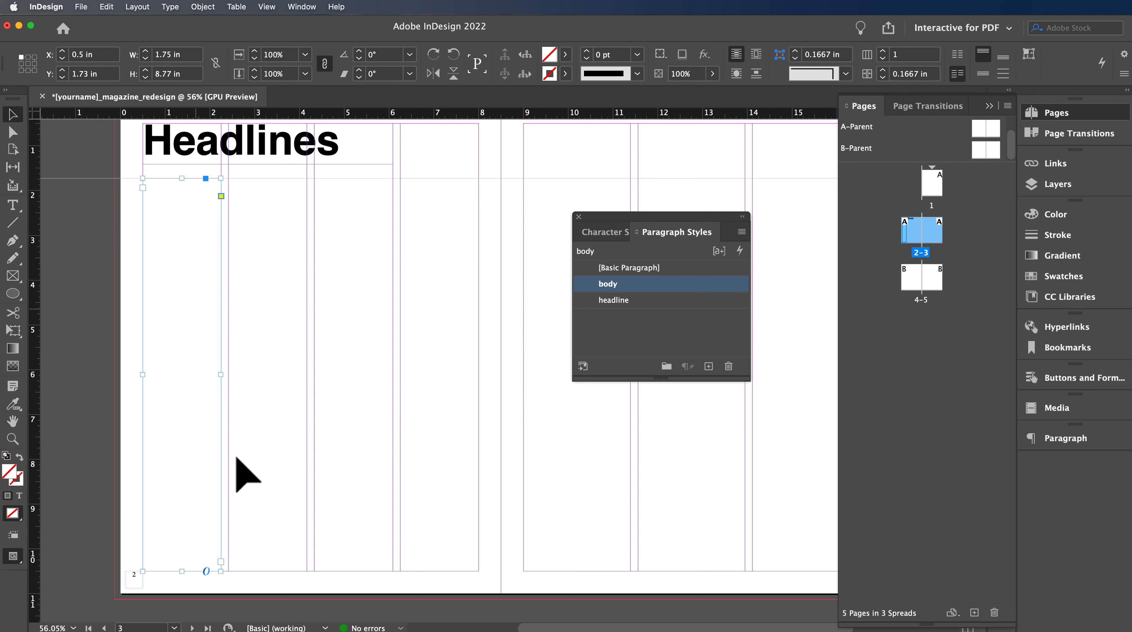
- Thread the first-column frame into new frames in columns two and three from the guide, and column four from the upper margin
left_click(220, 561)
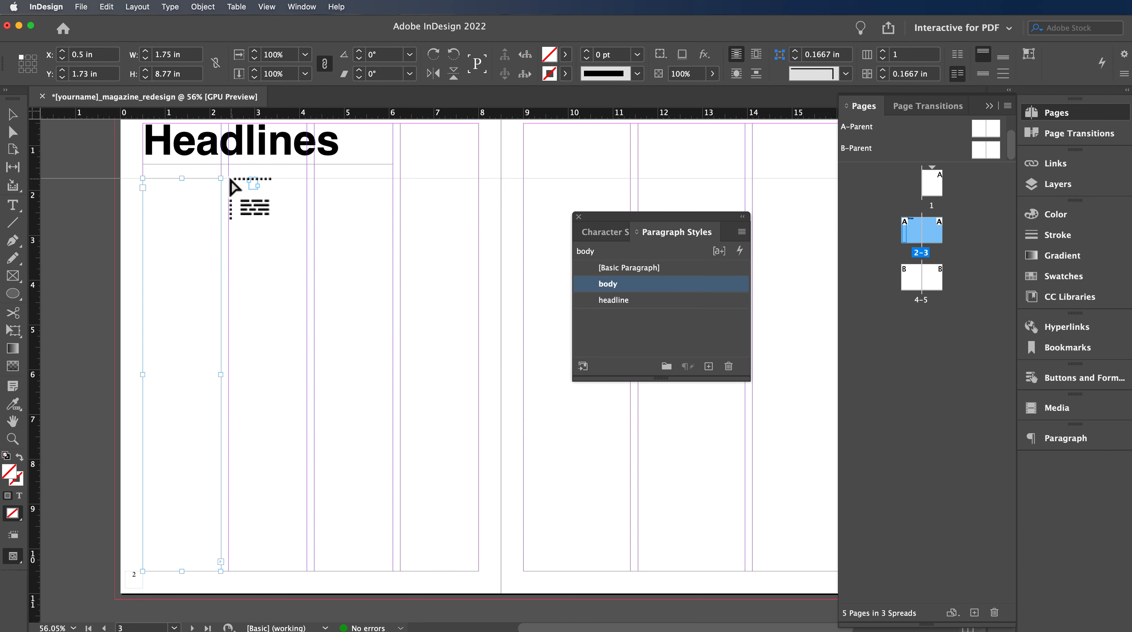
left_click(231, 180)
left_click(306, 561)
left_click(316, 179)
left_click(393, 561)
scroll(436, 213, "up", 2)
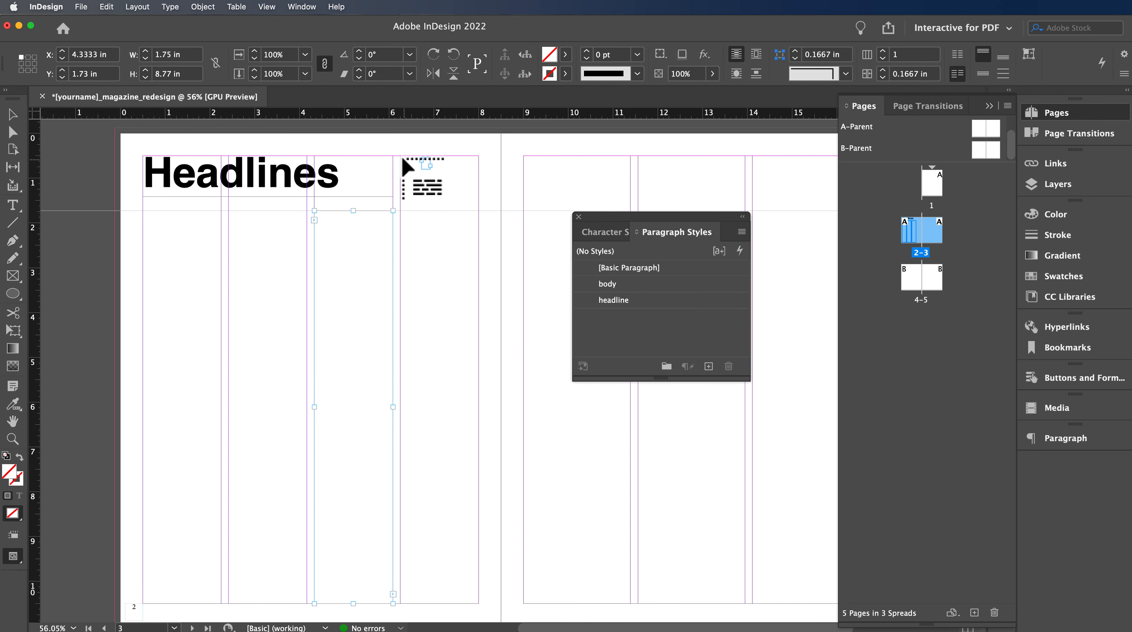
left_click(401, 157)
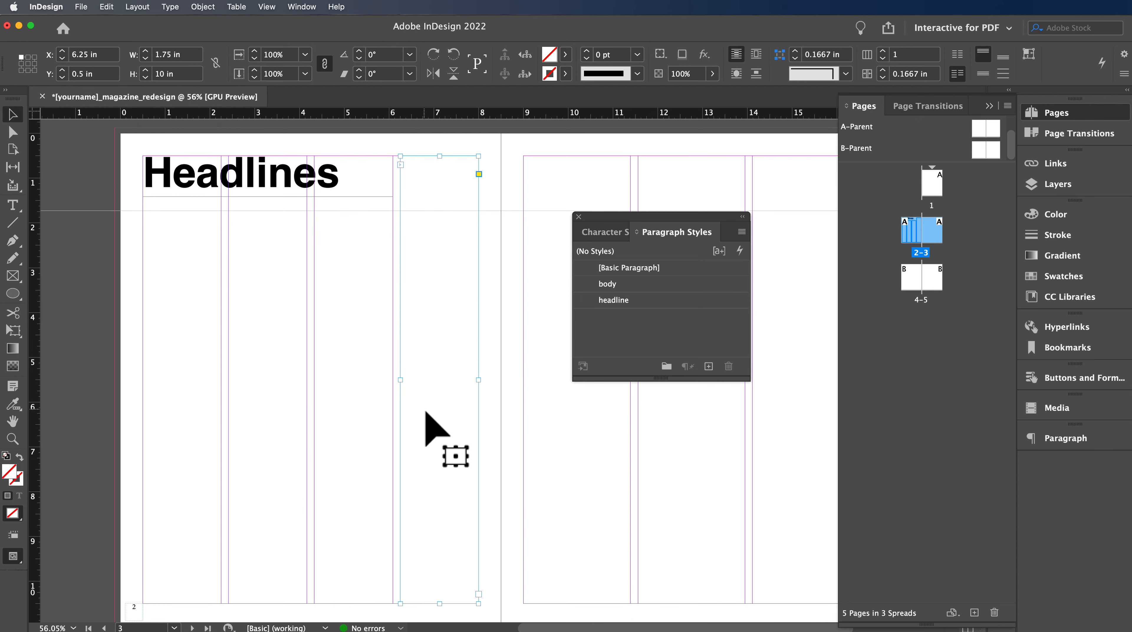
- Fill the threaded text frames on page 2 with placeholder text, starting from the first-column frame
scroll(426, 416, "down", 3)
left_click(186, 194)
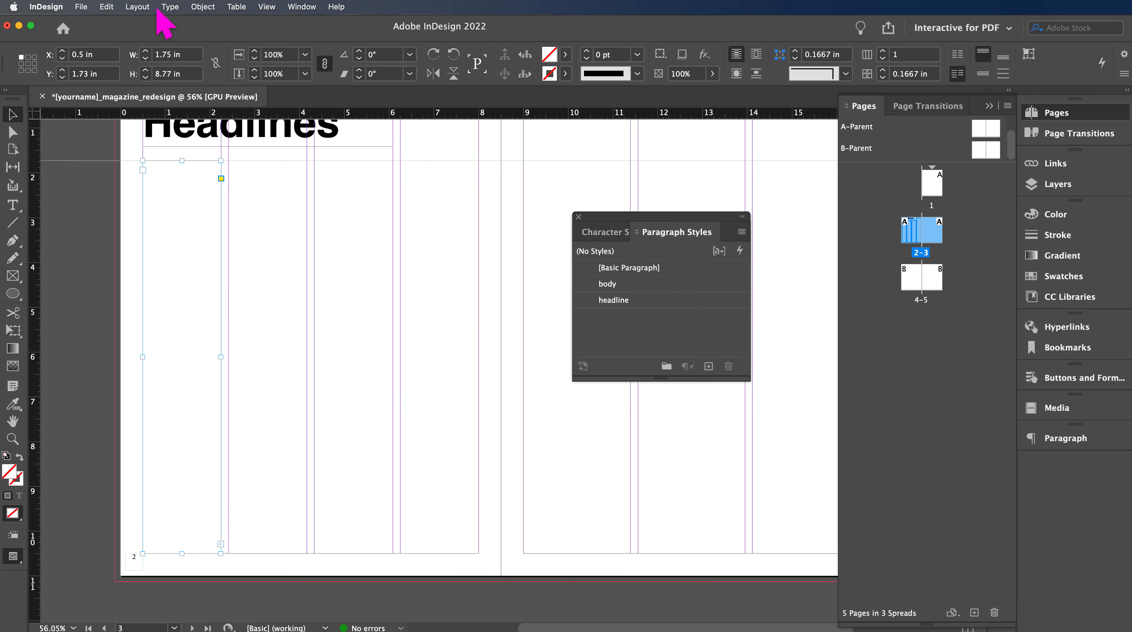
left_click(169, 7)
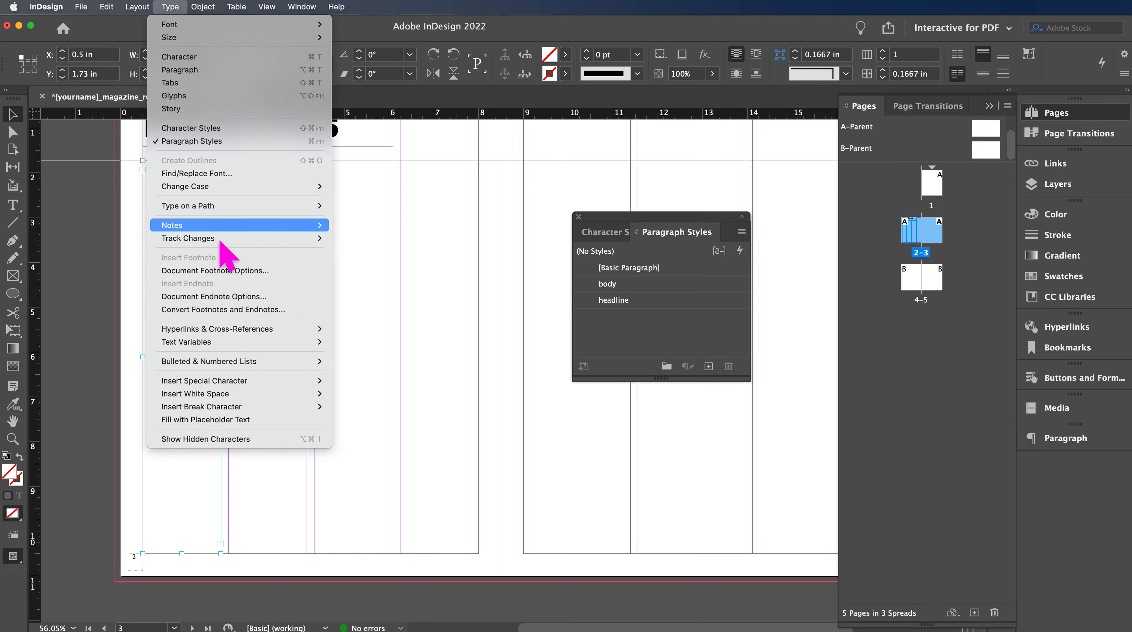
left_click(246, 420)
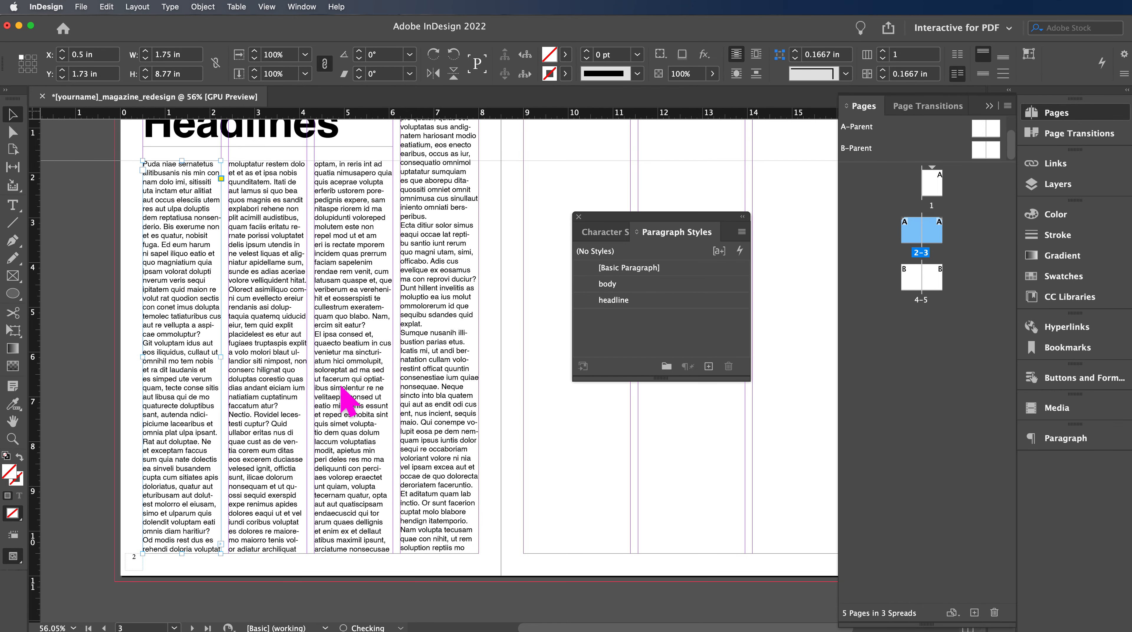